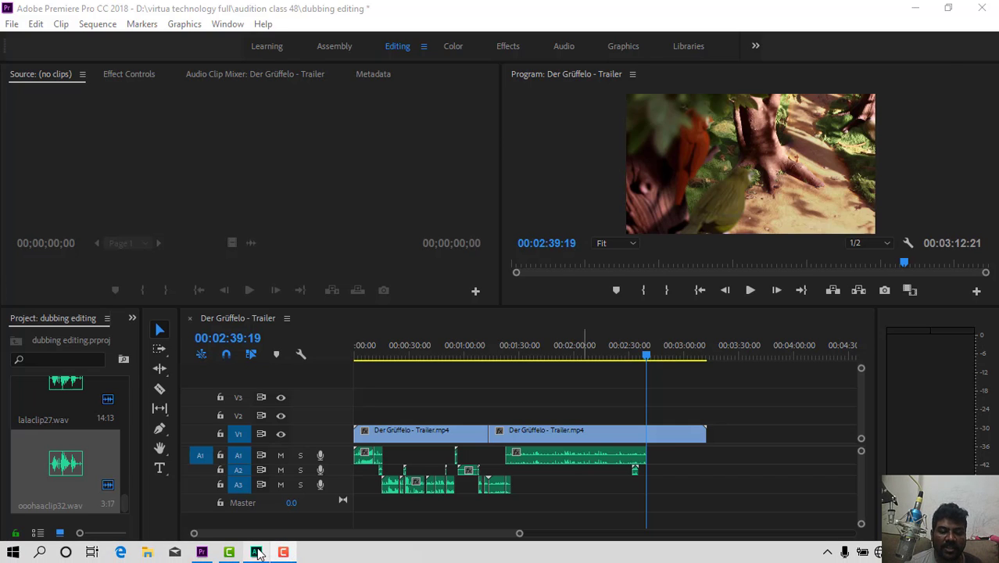
# Switch to Audition, start recording audio in the Der Grüffelo - Trailer_2.mp4 waveform, and return to Premiere Pro with the screen recorder window minimized.
pyautogui.click(258, 553)
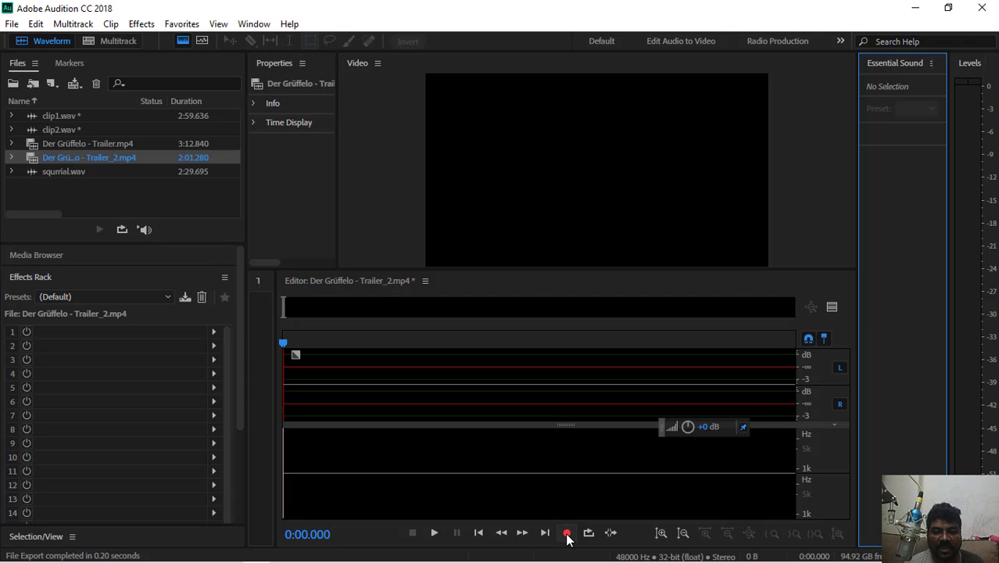
pyautogui.click(567, 534)
pyautogui.moveTo(559, 562)
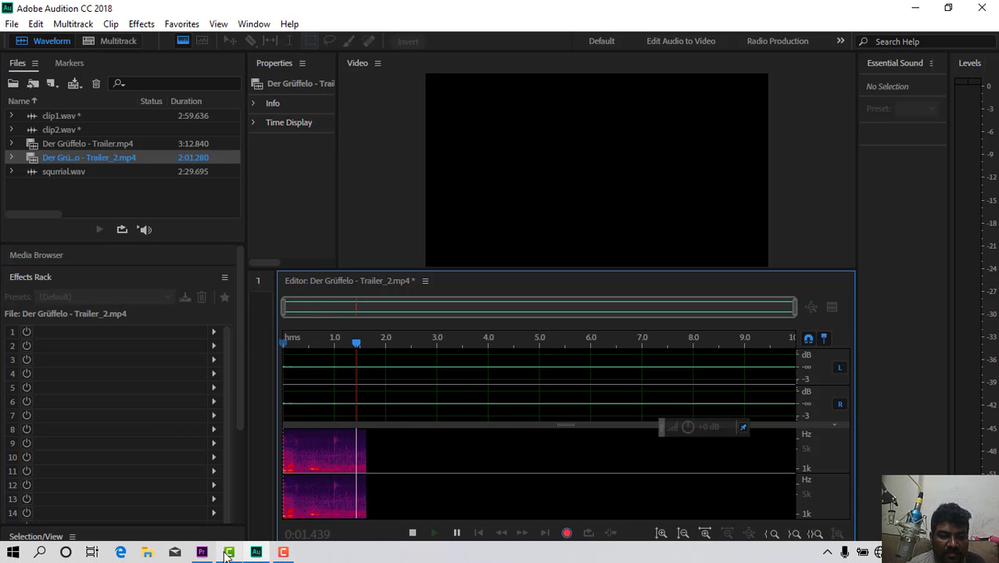
pyautogui.moveTo(203, 554)
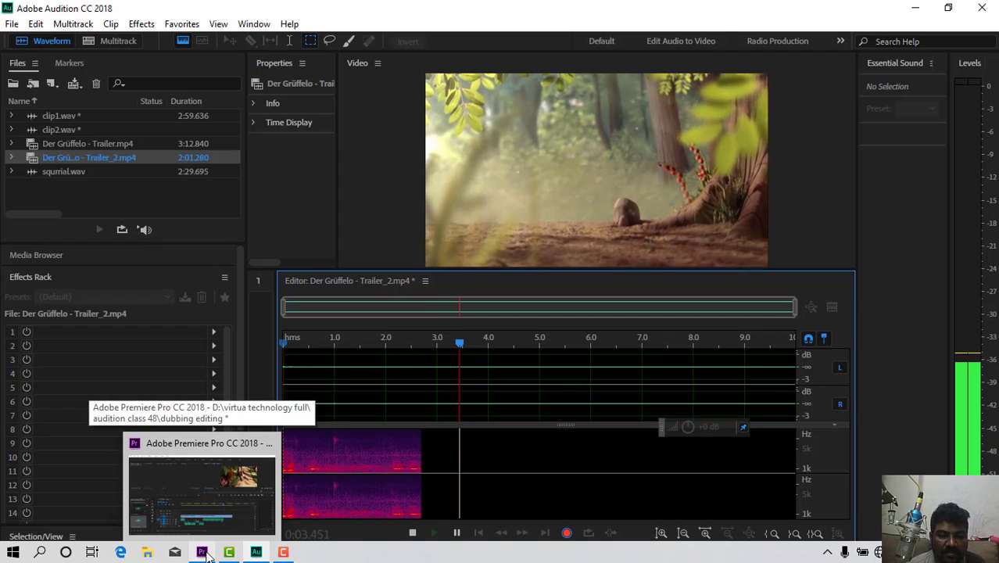
pyautogui.click(203, 554)
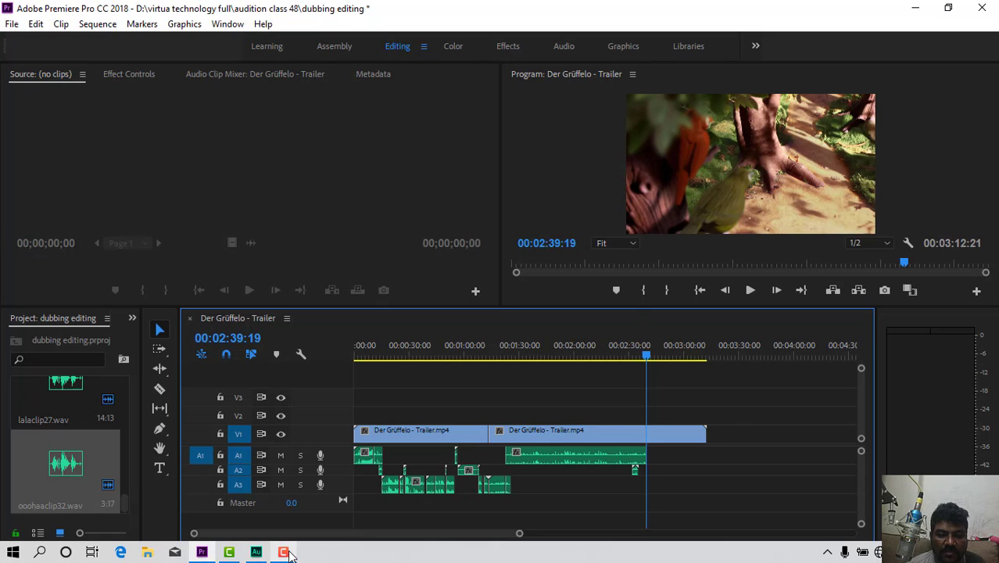
pyautogui.click(287, 552)
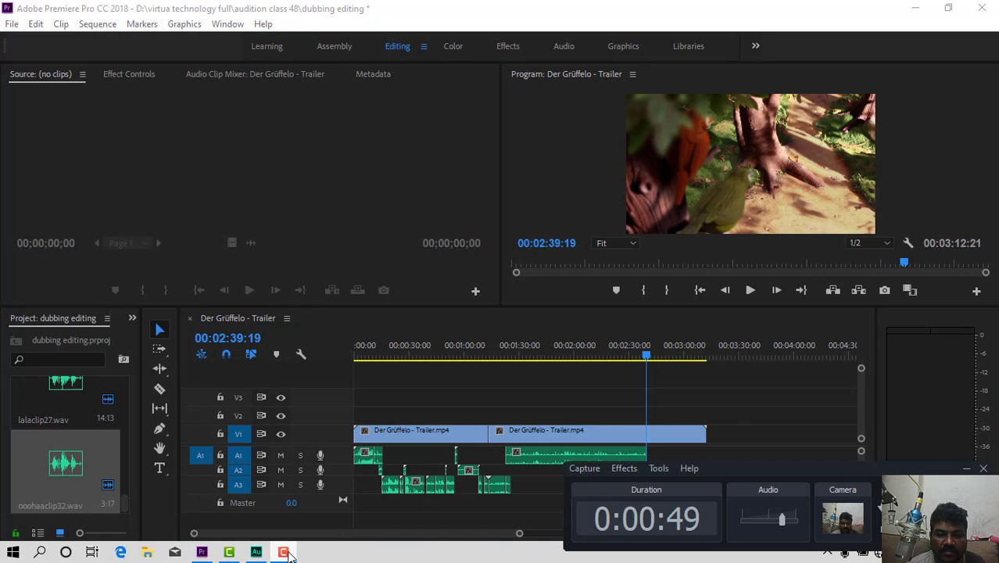
pyautogui.click(968, 469)
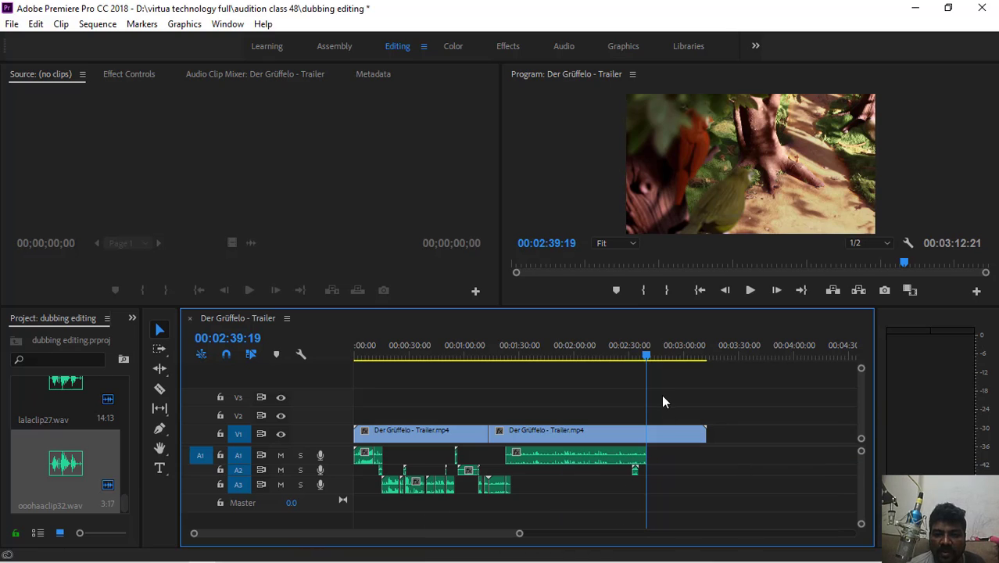
# Play the trailer sequence through its undubbed ending and return the playhead to 00:02:39:19.
pyautogui.click(751, 292)
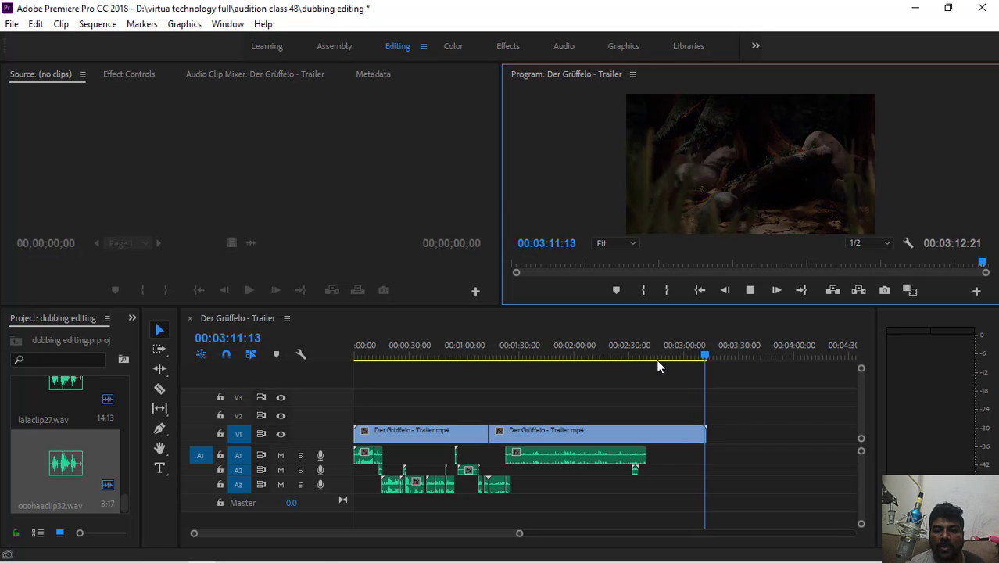
pyautogui.moveTo(709, 362); pyautogui.dragTo(649, 378)
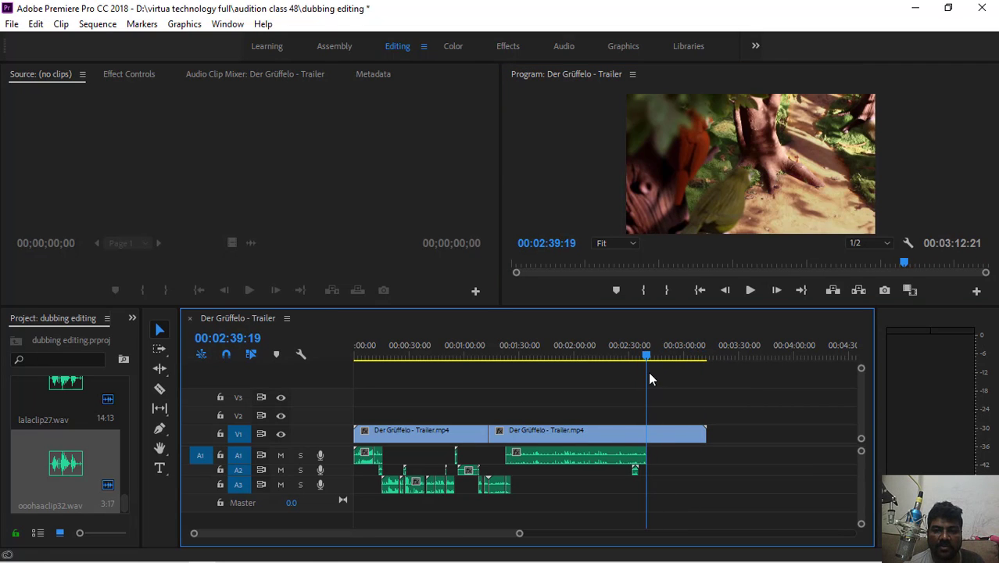
# Switch to Audition and record another dubbing take at the end of the existing waveform.
pyautogui.moveTo(266, 556)
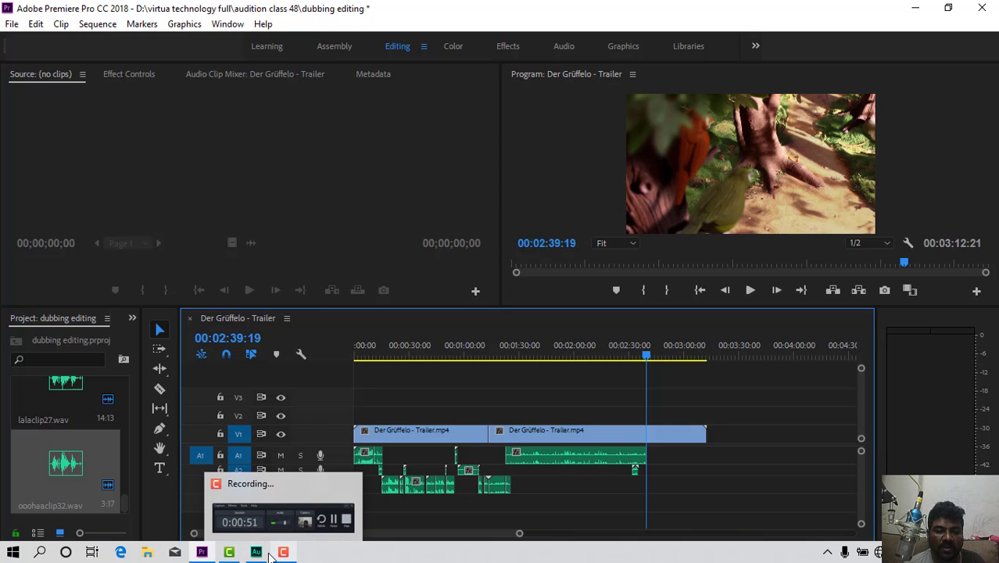
pyautogui.click(256, 552)
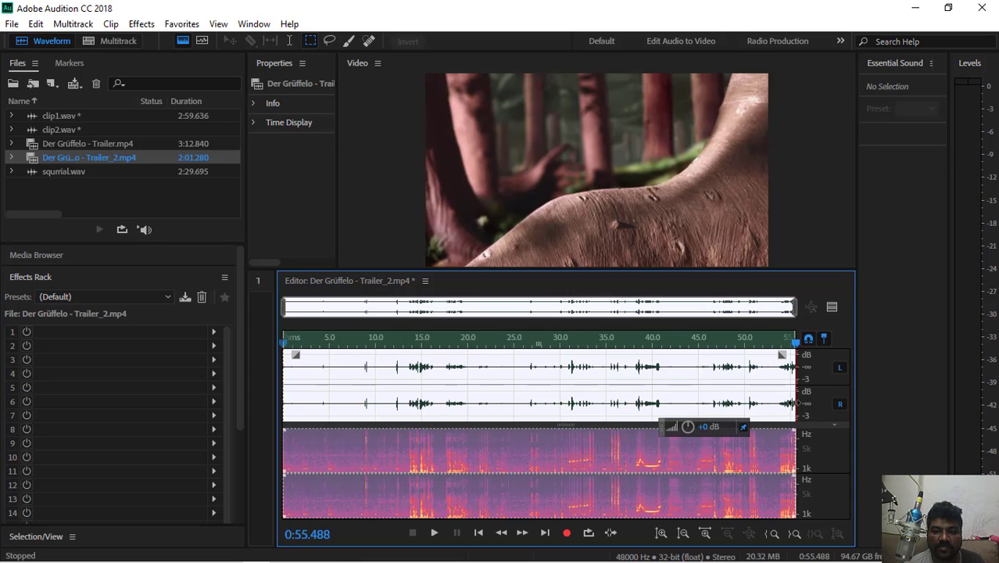
pyautogui.click(566, 535)
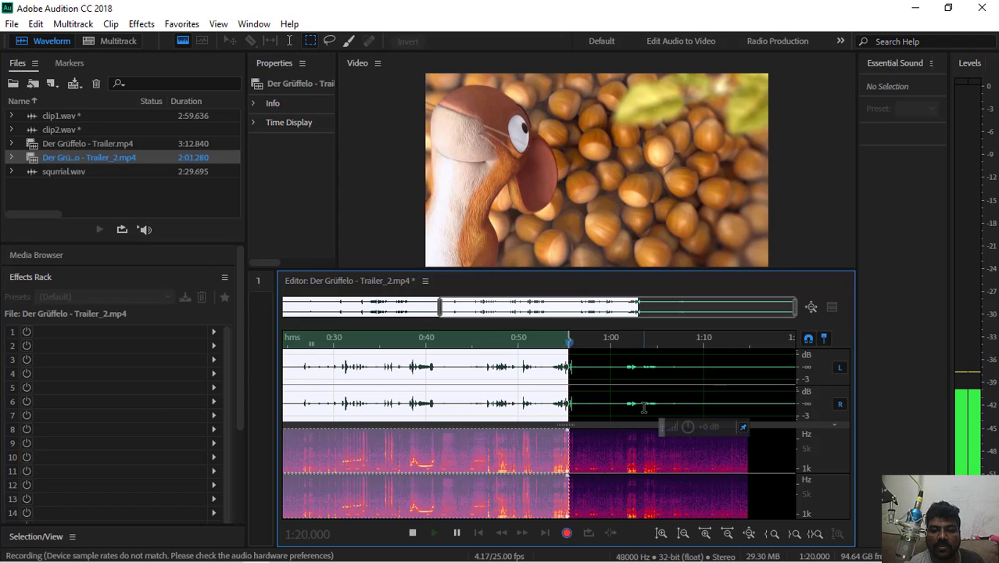
pyautogui.press('space')
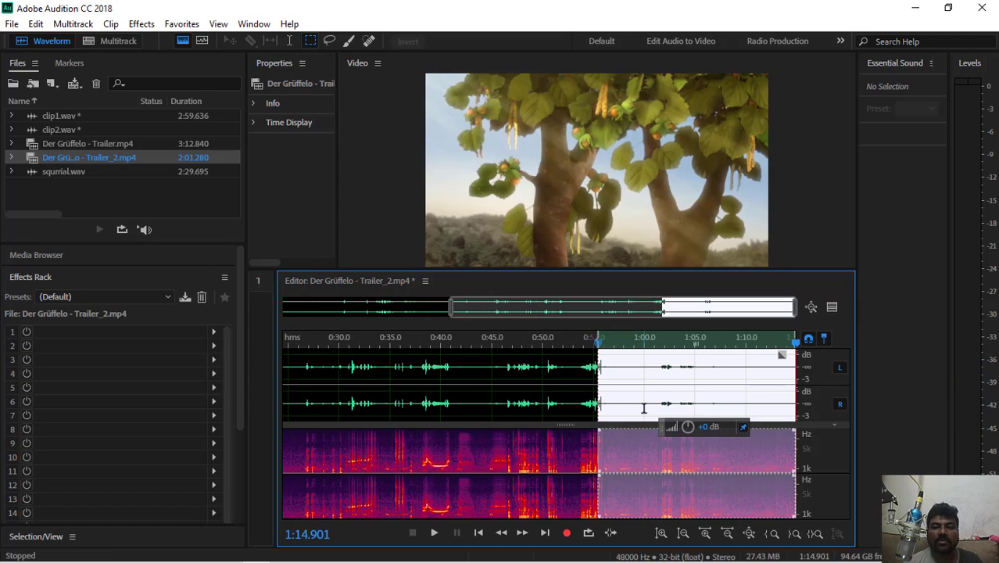
# Record a new dubbing take after the previous ones at the end of the waveform and stop it.
pyautogui.moveTo(150, 558)
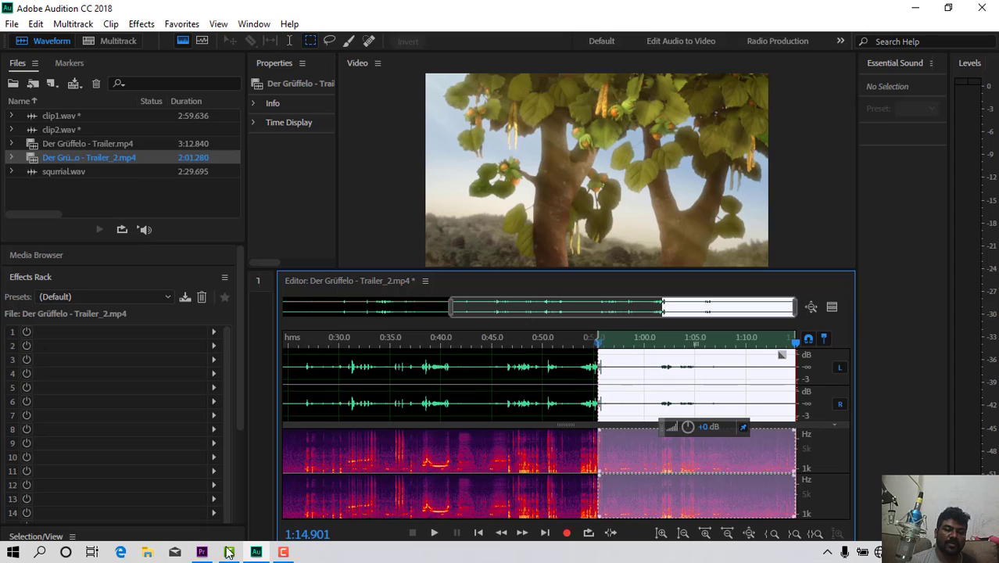
pyautogui.click(283, 553)
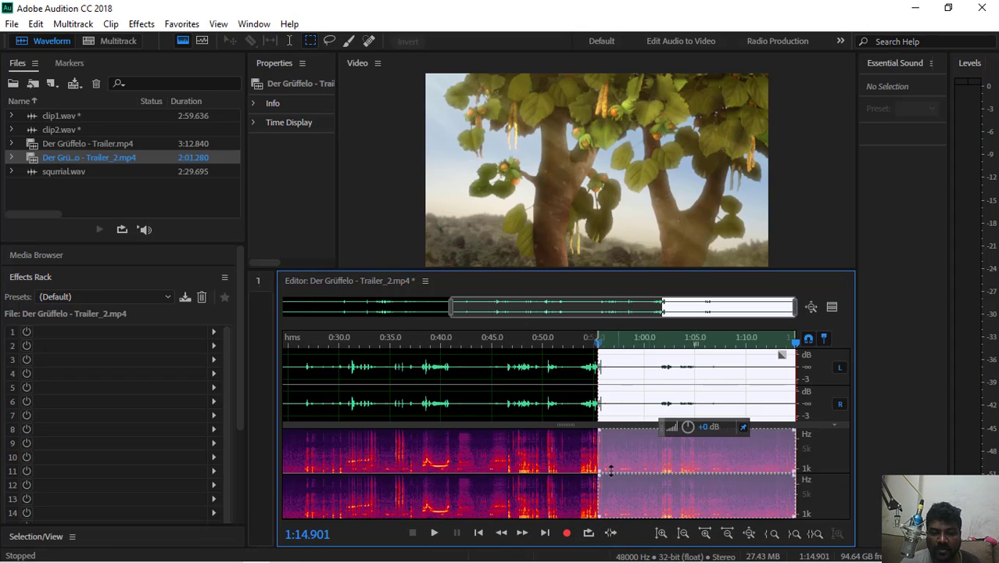
pyautogui.click(566, 533)
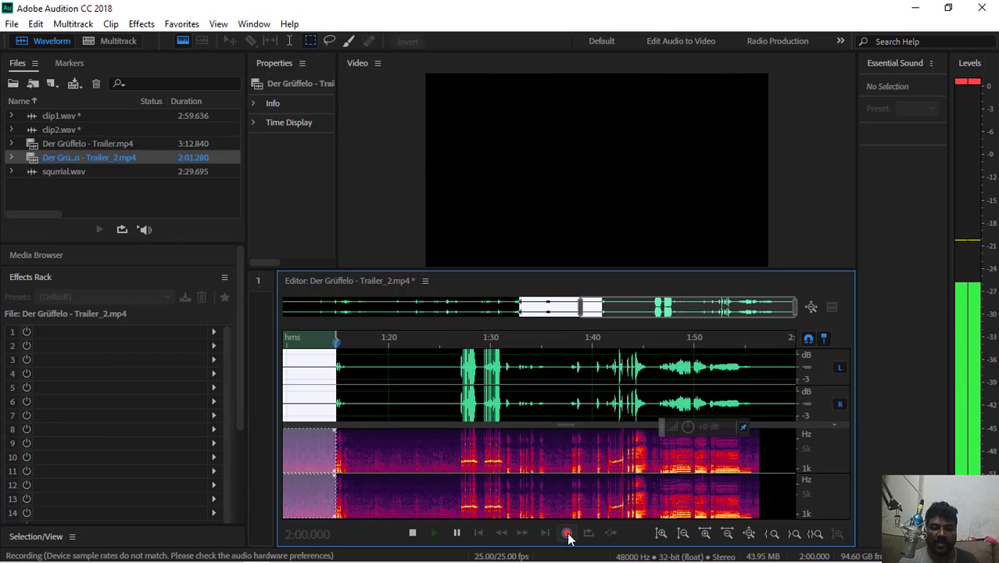
pyautogui.click(569, 538)
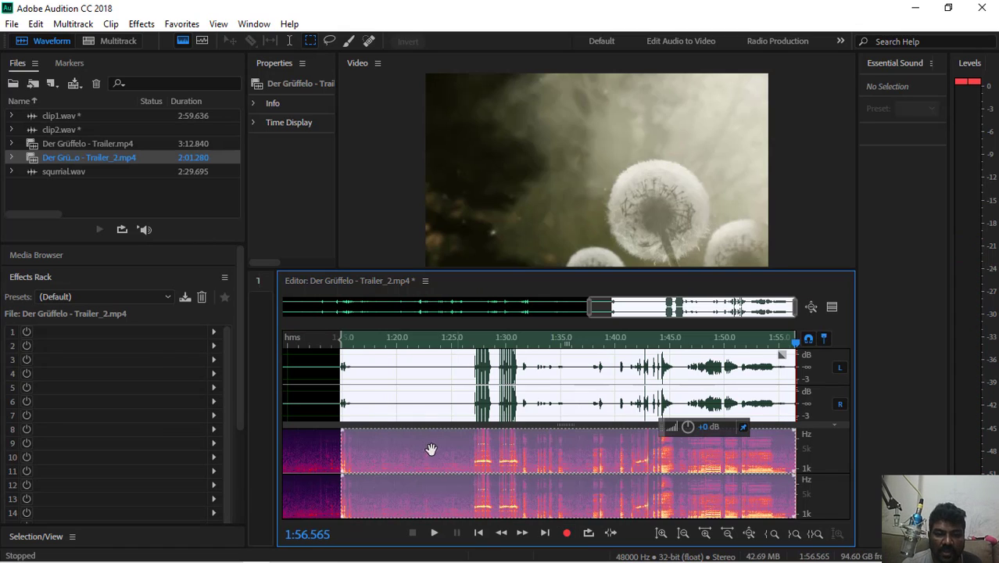
# Play back the newest take and delete all audio before its first loud burst, including the earlier takes.
pyautogui.click(331, 382)
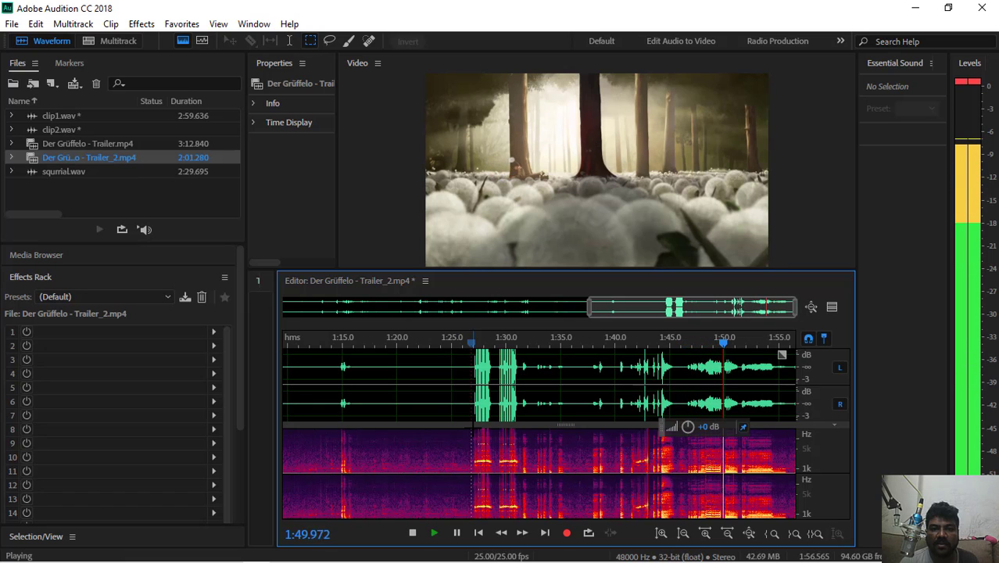
pyautogui.press('space')
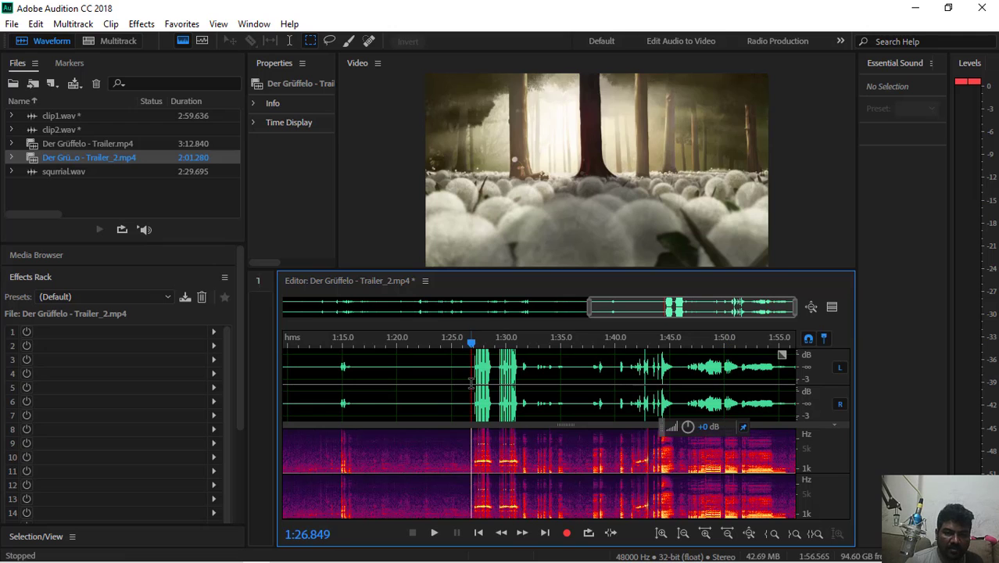
pyautogui.moveTo(454, 383); pyautogui.dragTo(90, 441)
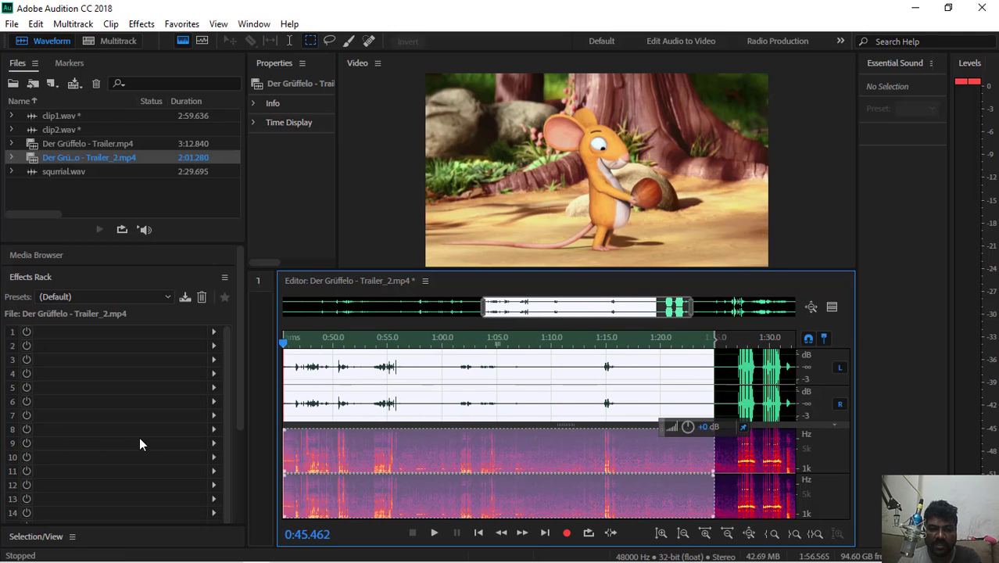
pyautogui.press('Delete')
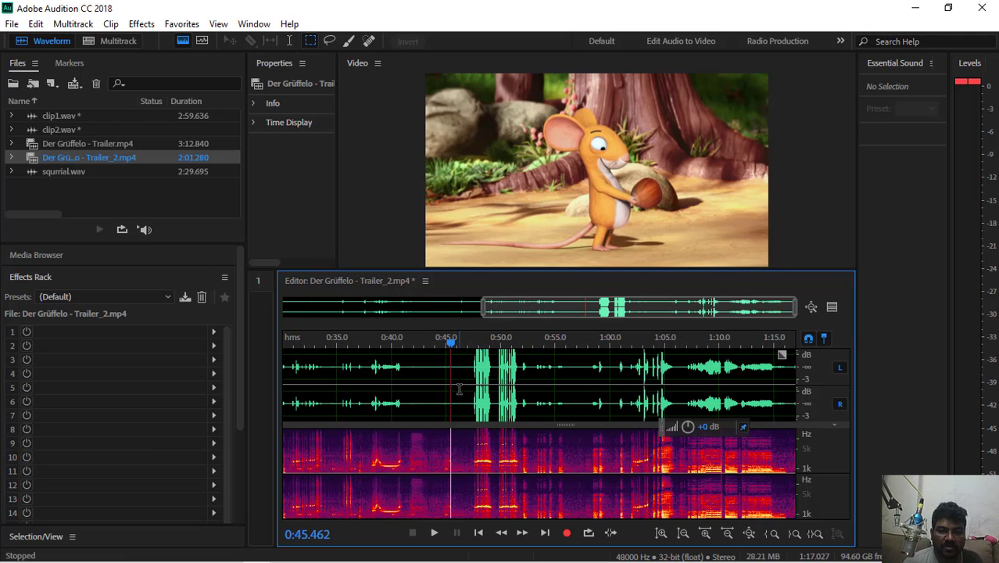
pyautogui.moveTo(459, 389); pyautogui.dragTo(81, 441)
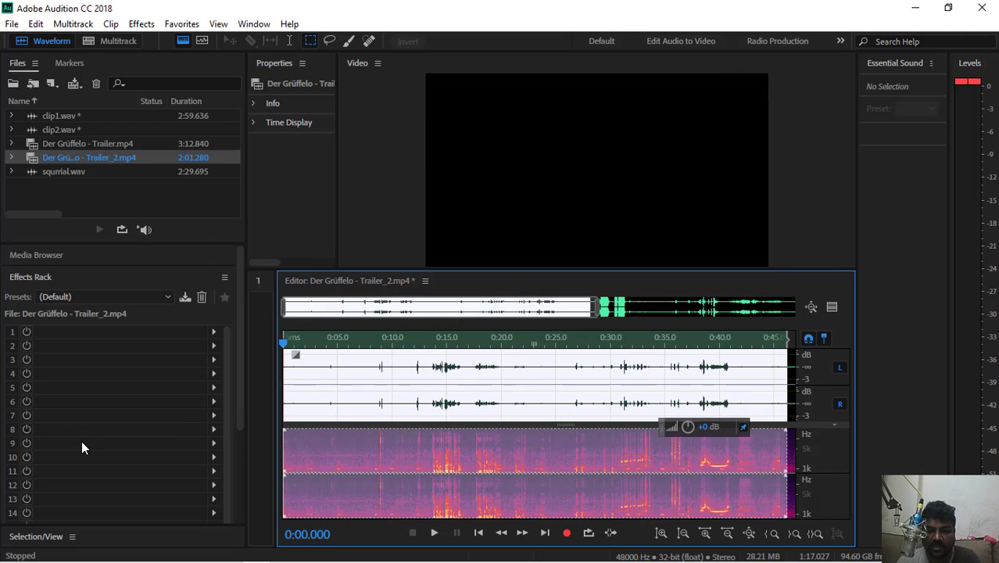
pyautogui.press('Delete')
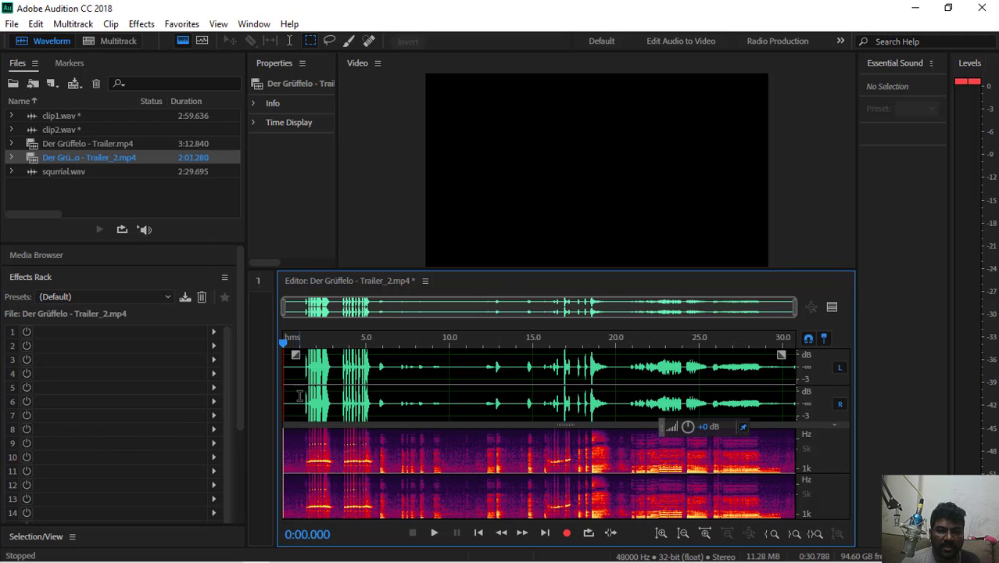
pyautogui.moveTo(248, 405); pyautogui.dragTo(183, 422)
pyautogui.press('Delete')
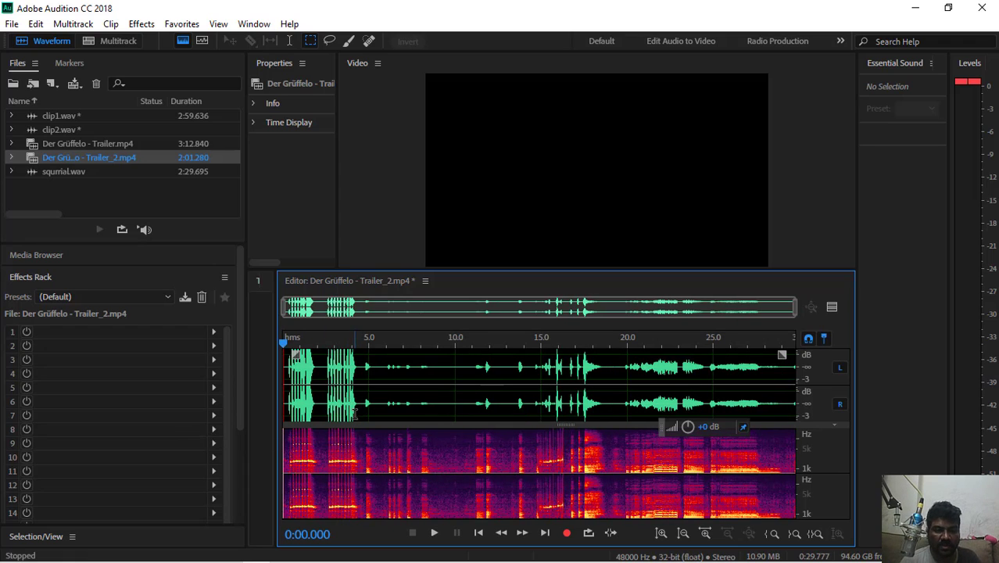
# Select the whole trimmed recording and export it as clip35.wav in Wave PCM format to the audition class 48 folder.
pyautogui.hotkey('ctrl', 'a')
pyautogui.click(12, 23)
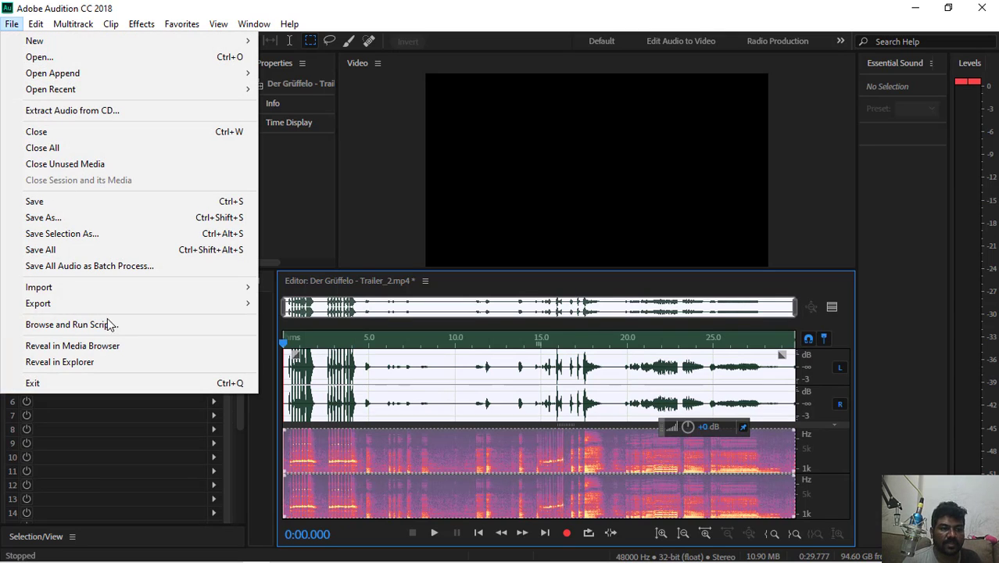
pyautogui.moveTo(106, 307)
pyautogui.click(289, 304)
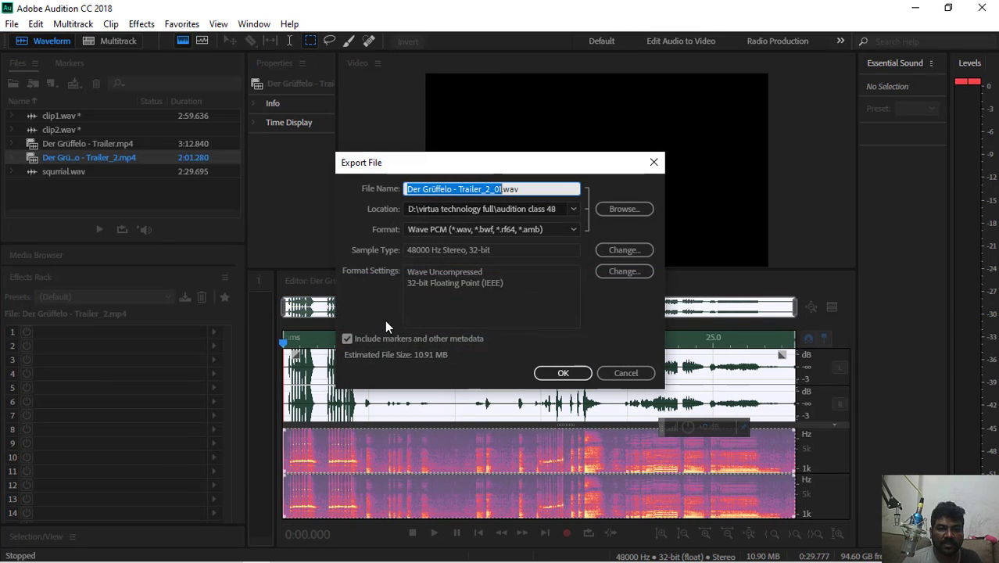
pyautogui.write('dlip')
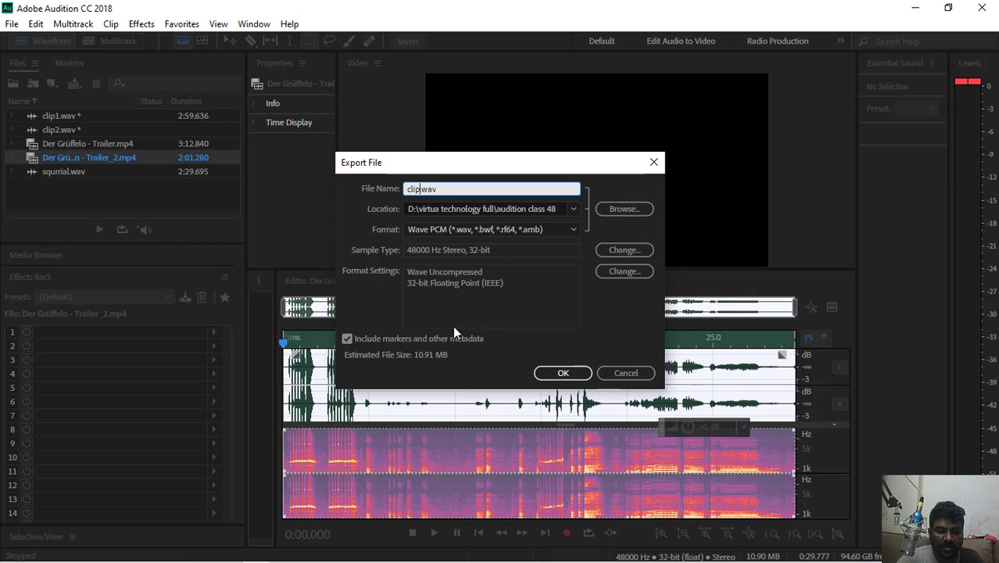
pyautogui.write('35')
pyautogui.click(558, 373)
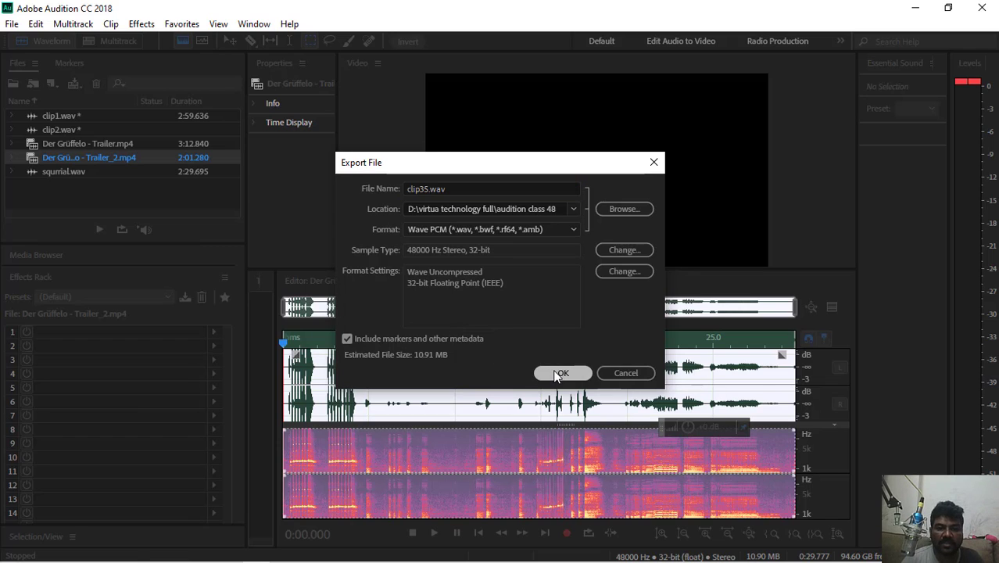
# Switch to Premiere Pro and import clip35 from the audition class 48 folder into the project.
pyautogui.moveTo(234, 559)
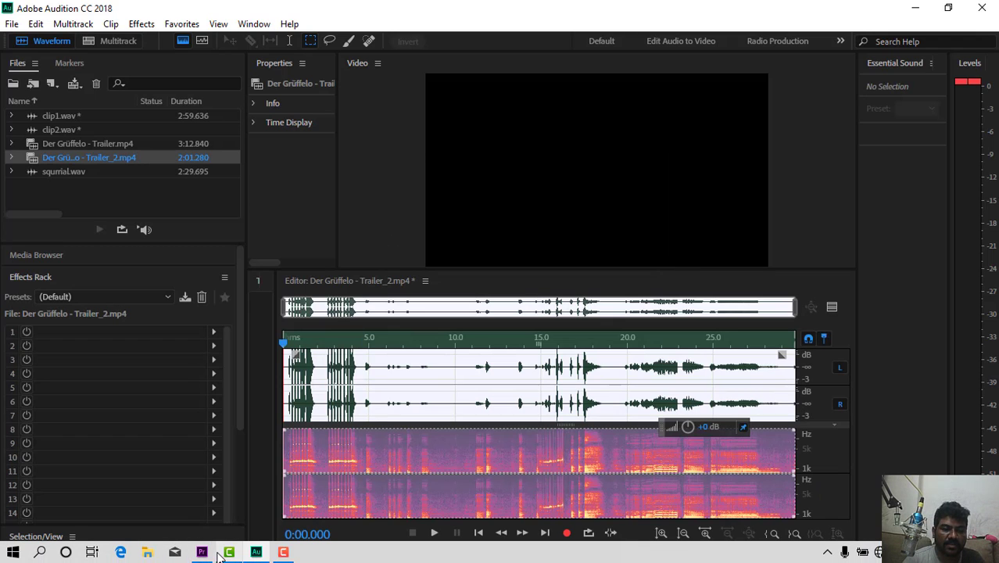
pyautogui.click(255, 552)
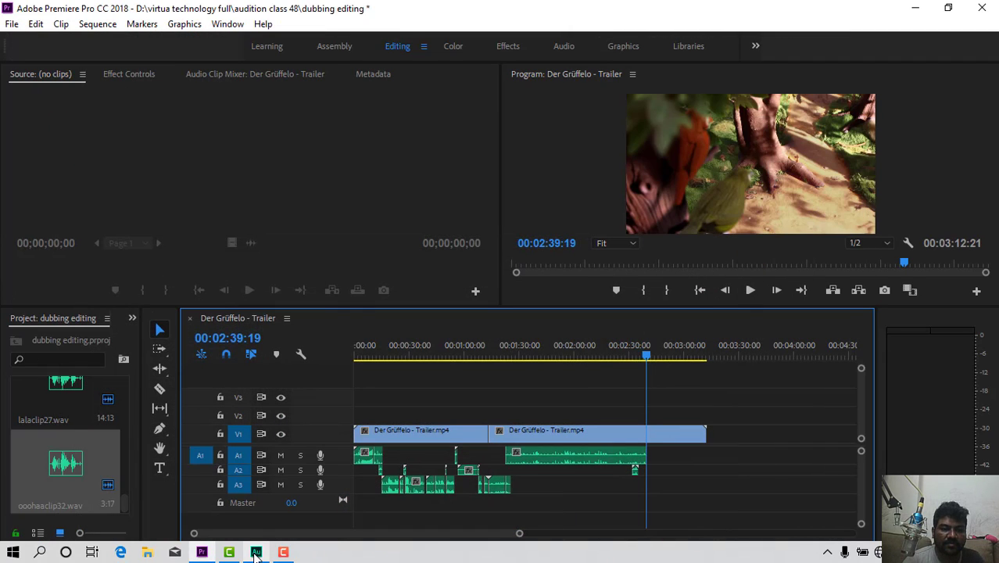
pyautogui.click(12, 24)
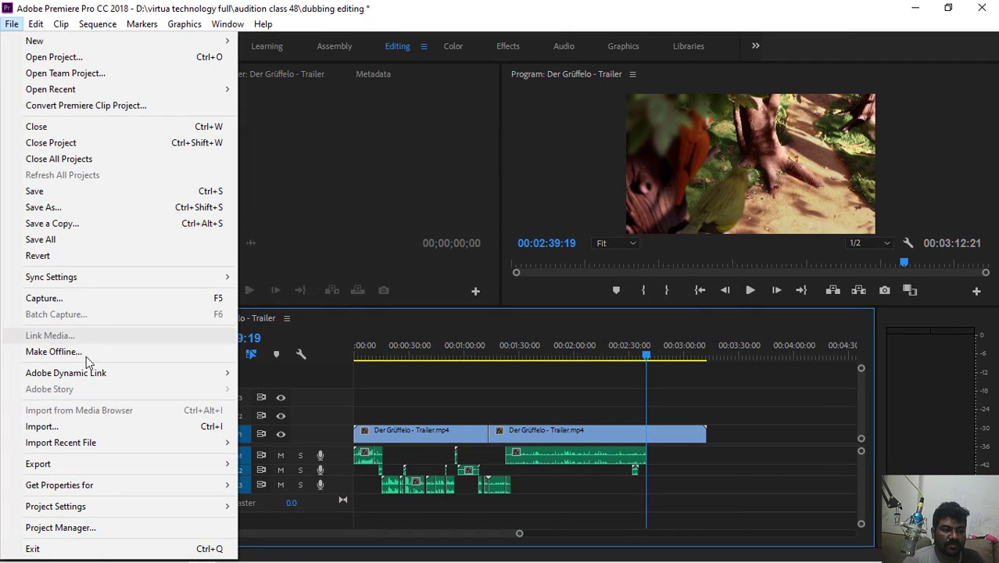
pyautogui.click(71, 432)
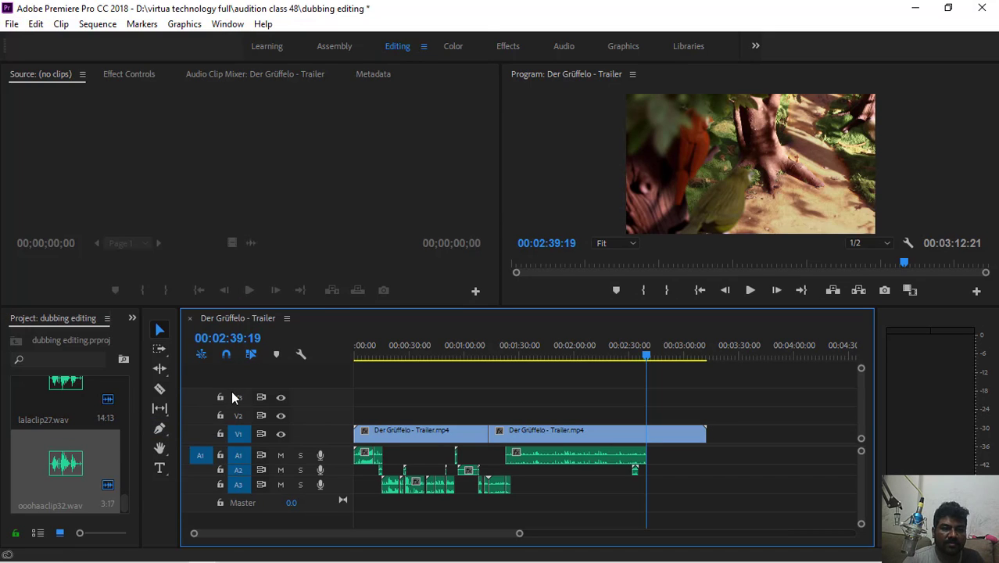
pyautogui.scroll(-7, 192, 298)
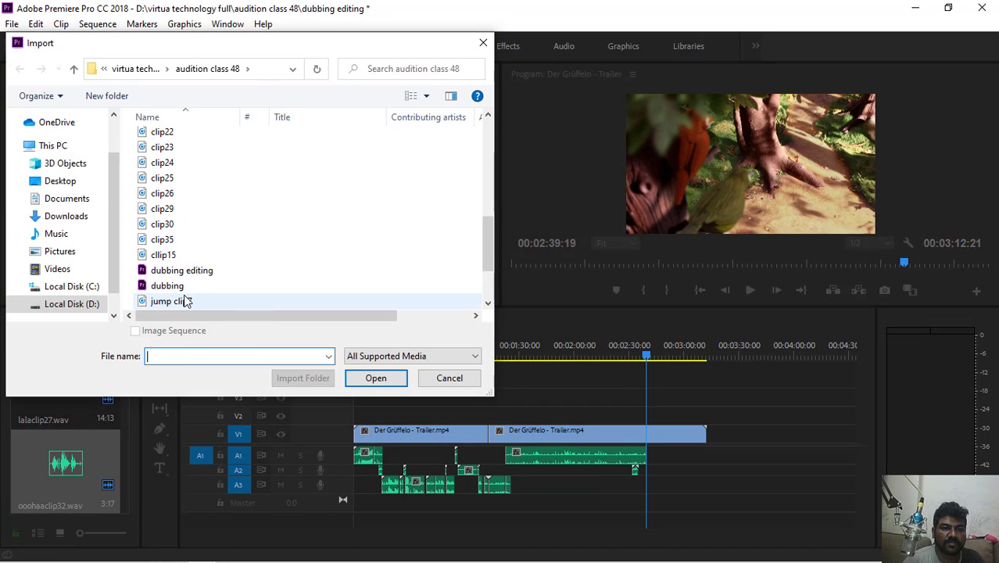
pyautogui.click(163, 240)
pyautogui.click(362, 378)
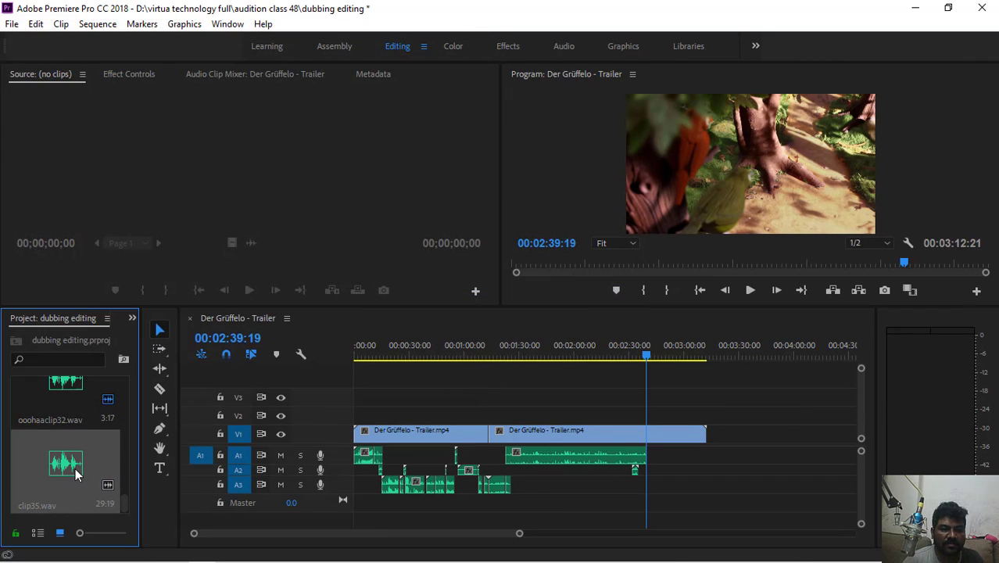
# Place clip35.wav on audio track A1 at 00:02:39:19, right after the existing clip, and play the sequence with it.
pyautogui.moveTo(59, 471); pyautogui.dragTo(646, 458)
pyautogui.press('space')
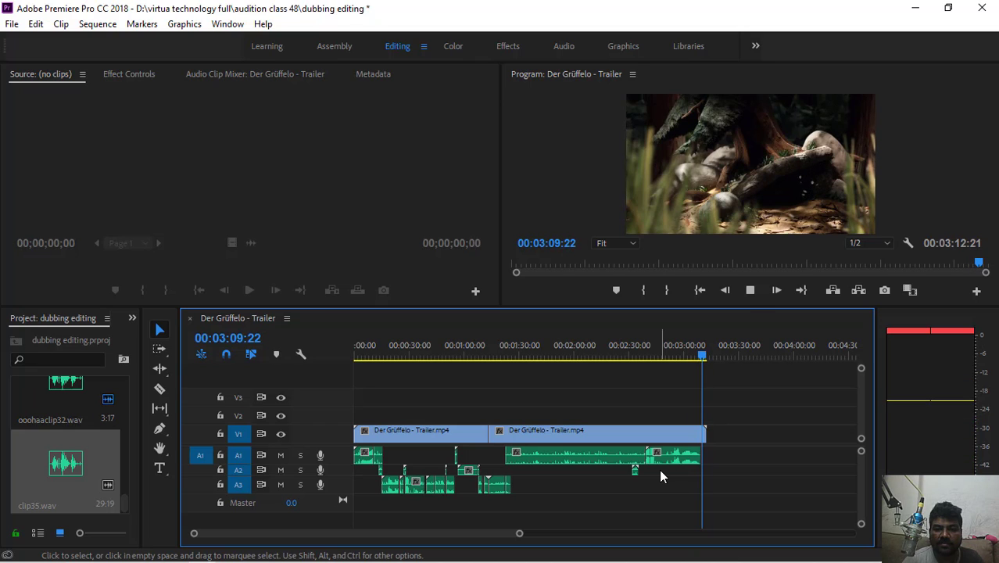
pyautogui.press('space')
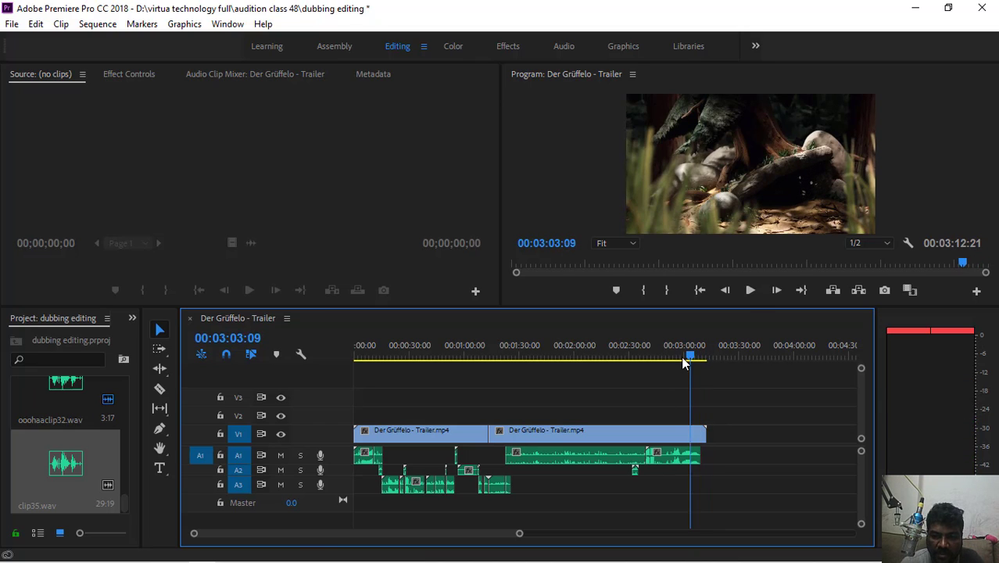
# Play the sequence from 00:02:39:22 to check how the start of clip35.wav matches the picture.
pyautogui.moveTo(685, 362); pyautogui.dragTo(638, 376)
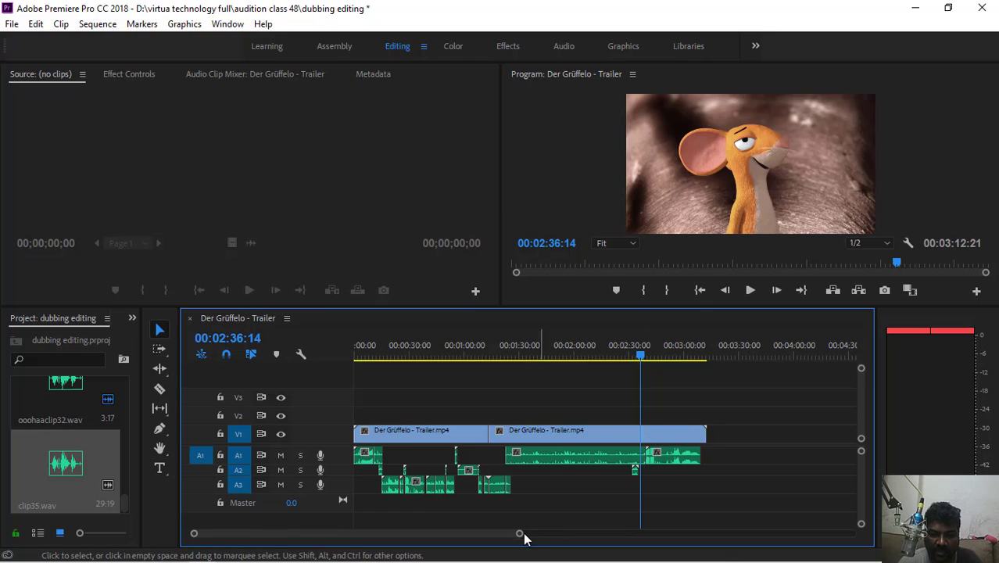
pyautogui.moveTo(520, 535); pyautogui.dragTo(438, 530)
pyautogui.moveTo(624, 357); pyautogui.dragTo(633, 358)
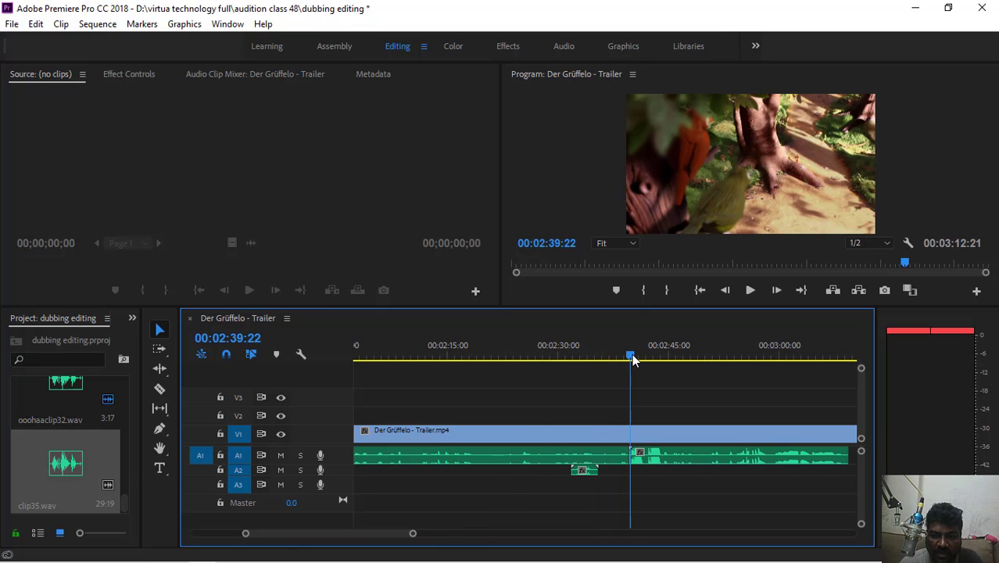
pyautogui.press('space')
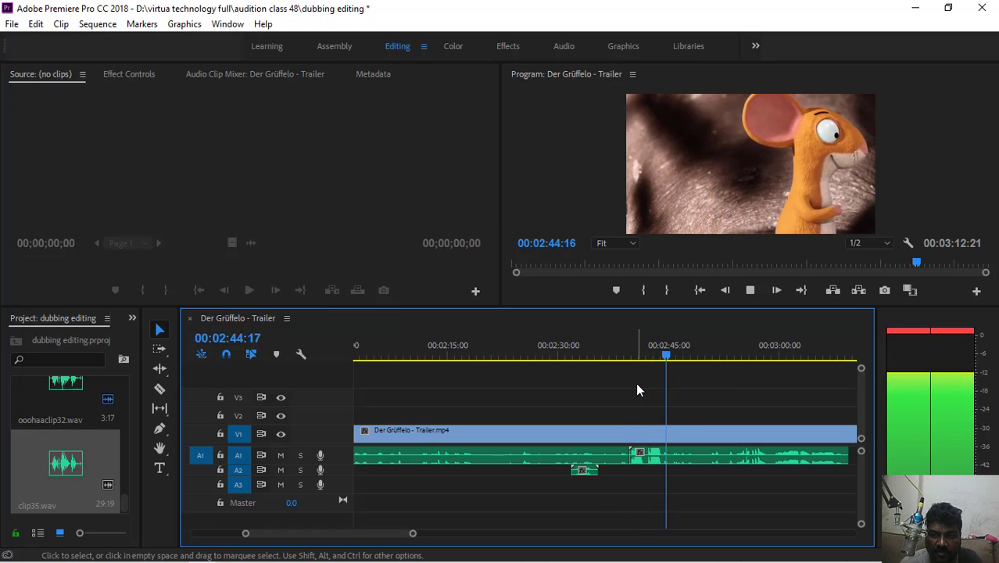
pyautogui.moveTo(666, 359); pyautogui.dragTo(627, 375)
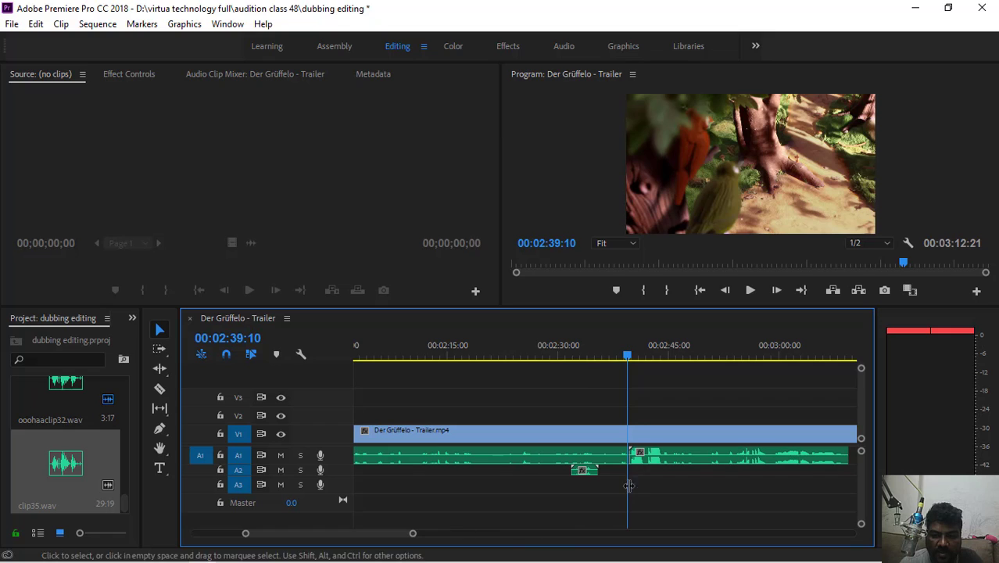
# Split clip35.wav on A1 at about 00:02:40:00 and 00:02:41:22, and delete the short silent piece at its start.
pyautogui.click(161, 391)
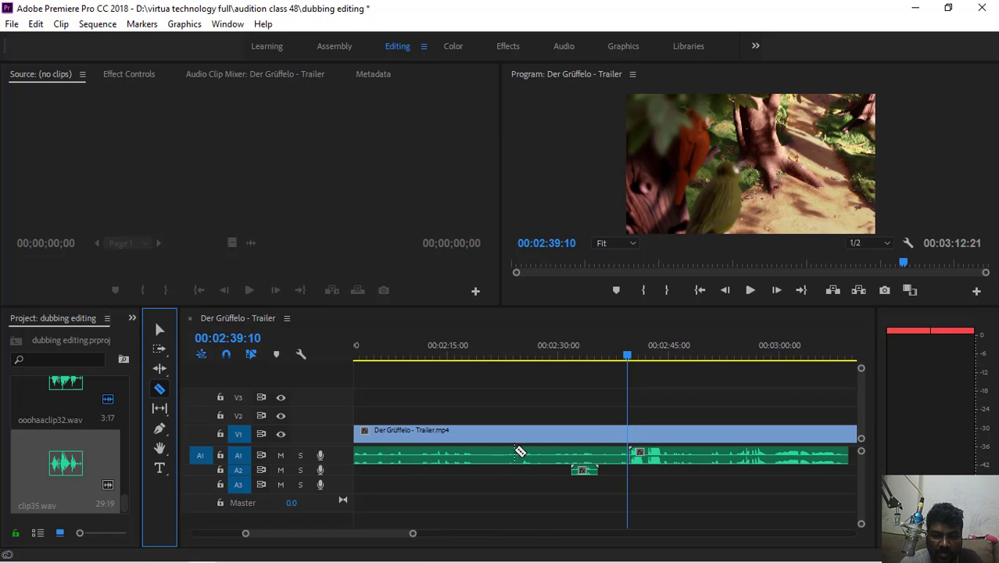
pyautogui.click(650, 455)
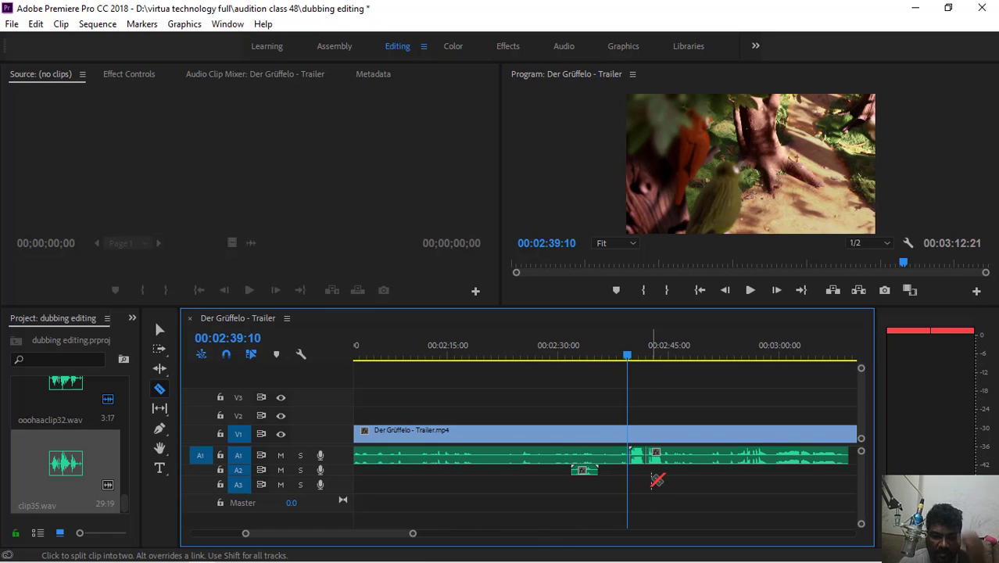
pyautogui.moveTo(412, 537); pyautogui.dragTo(356, 532)
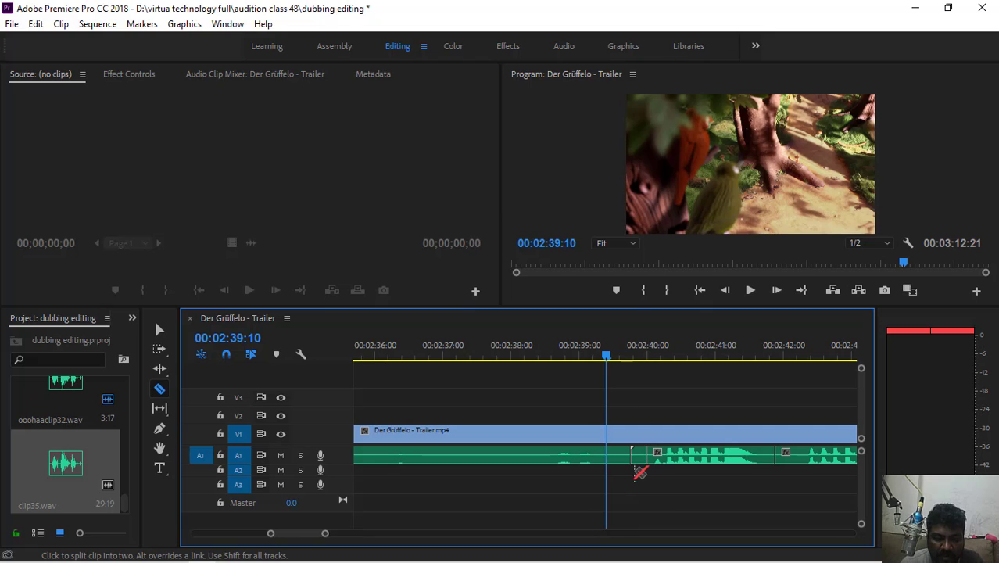
pyautogui.press('v')
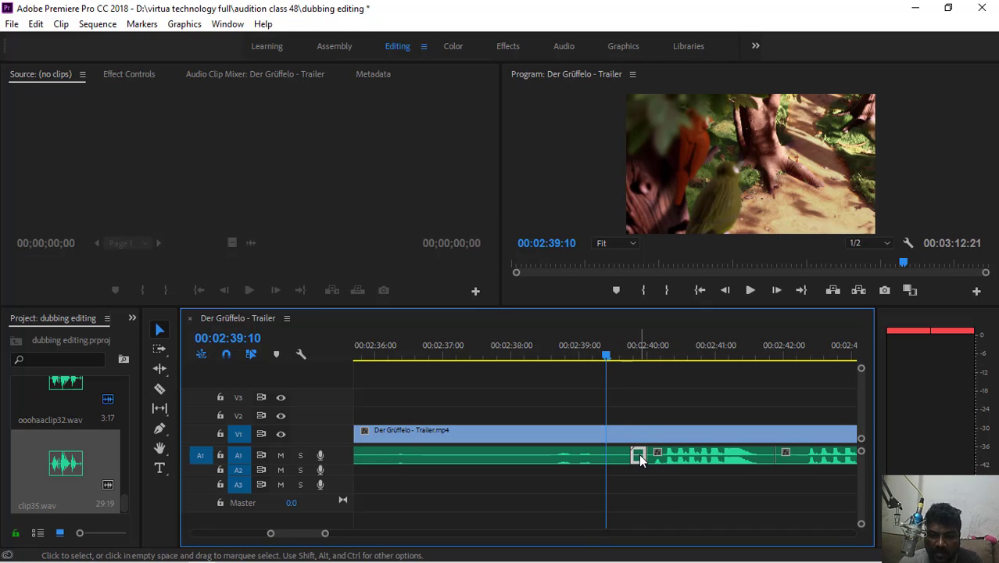
pyautogui.rightClick(639, 459)
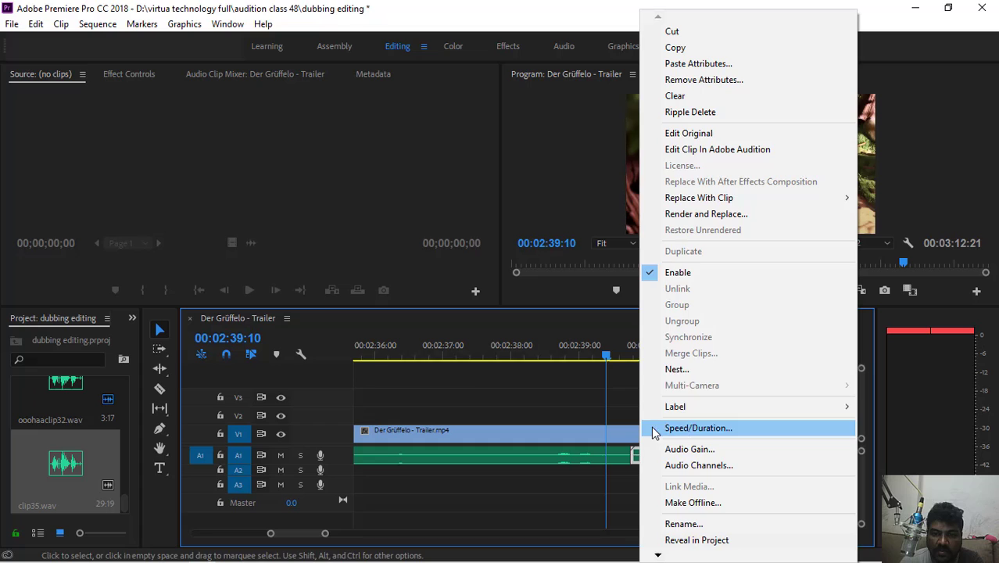
pyautogui.click(690, 114)
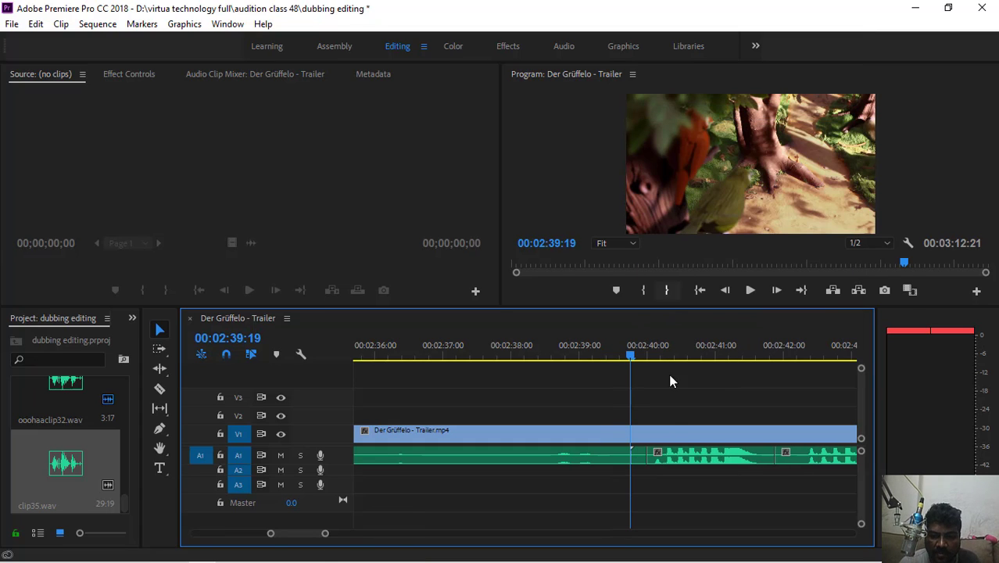
pyautogui.click(641, 452)
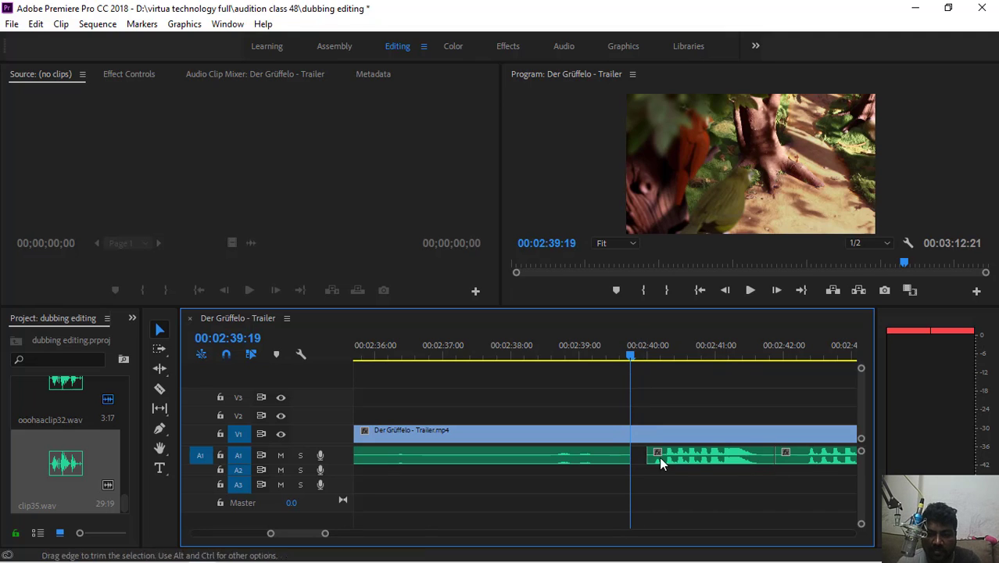
# Move the first spoken piece of clip35.wav back to start at 00:02:39:19 and play the sequence from there.
pyautogui.moveTo(695, 455); pyautogui.dragTo(675, 458)
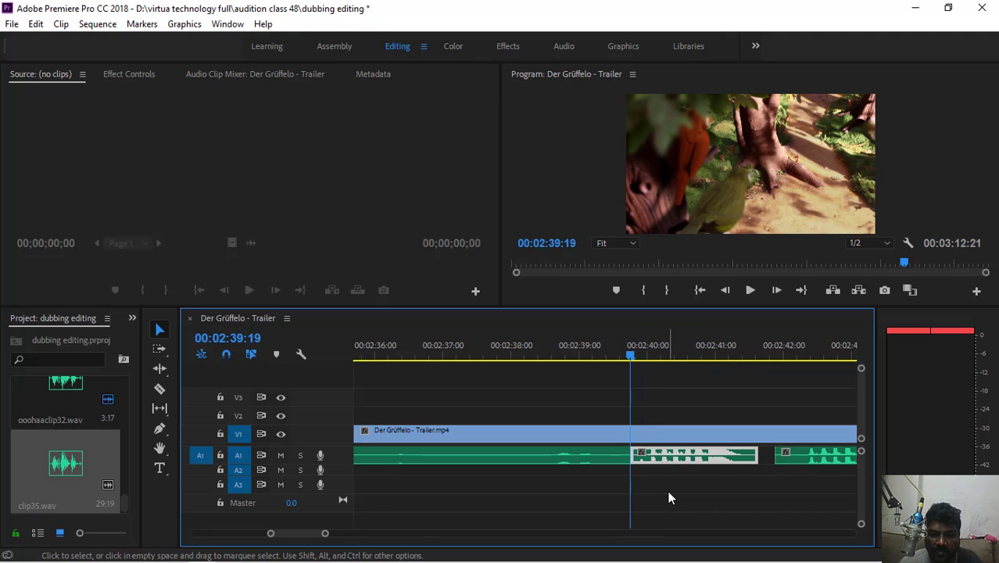
pyautogui.press('space')
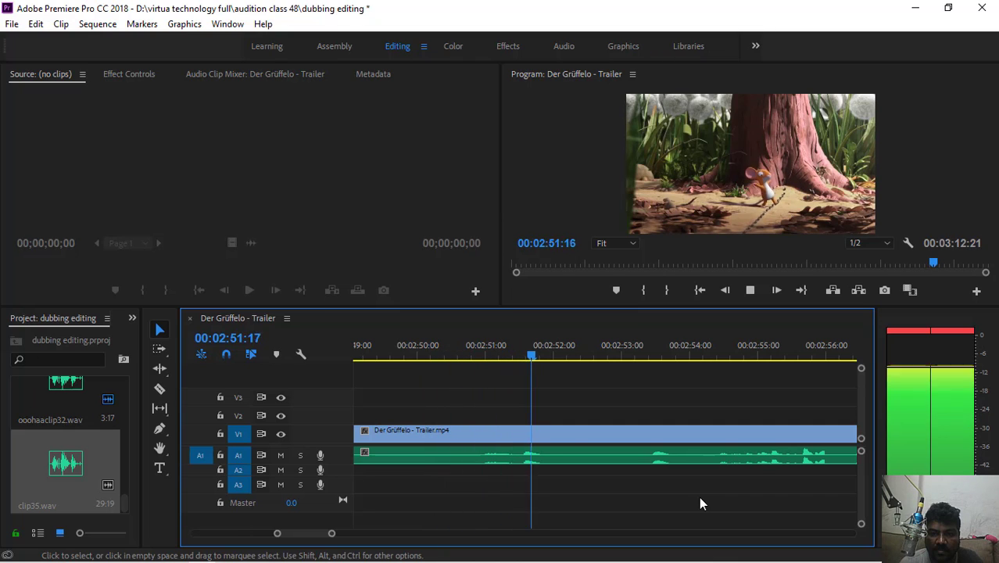
pyautogui.press('space')
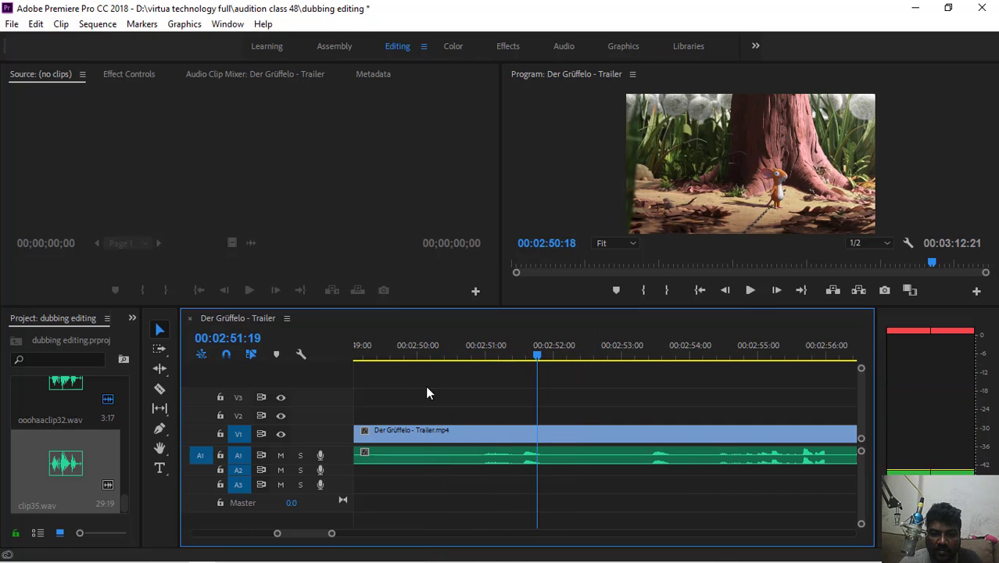
# Split clip35.wav at 00:02:48:14 and about 00:02:50:21, and delete the silent section between the cuts.
pyautogui.moveTo(427, 392); pyautogui.dragTo(410, 407)
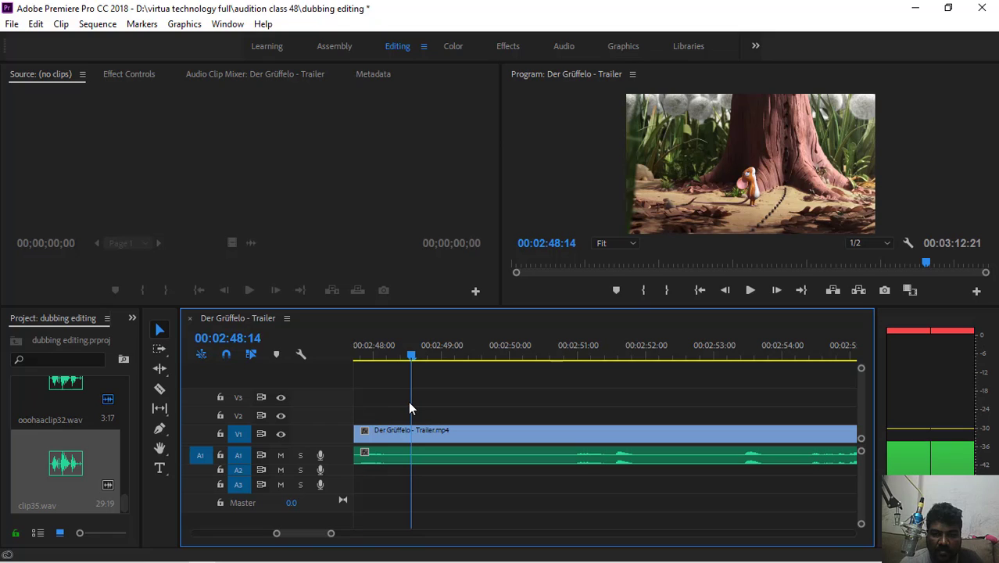
pyautogui.click(160, 390)
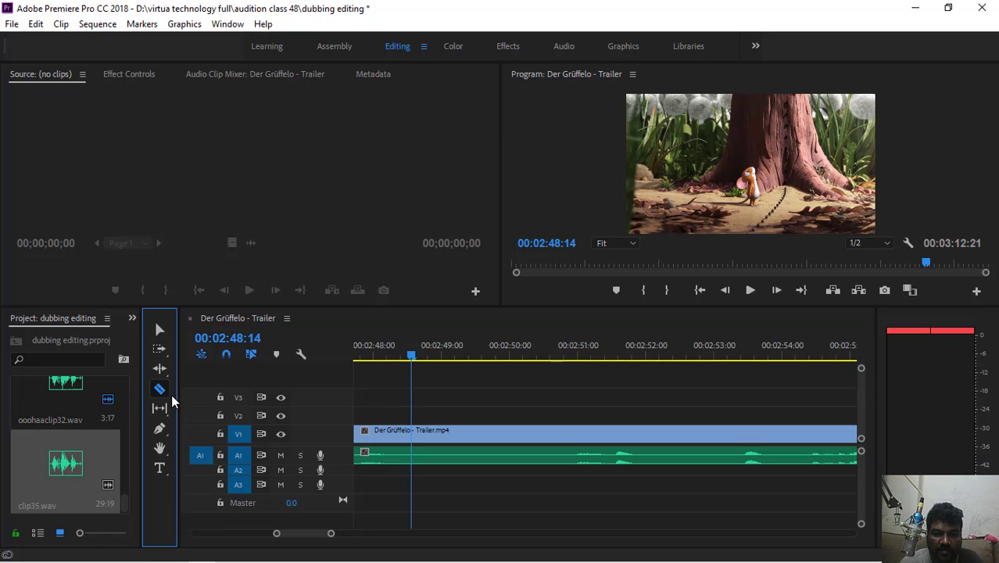
pyautogui.click(412, 457)
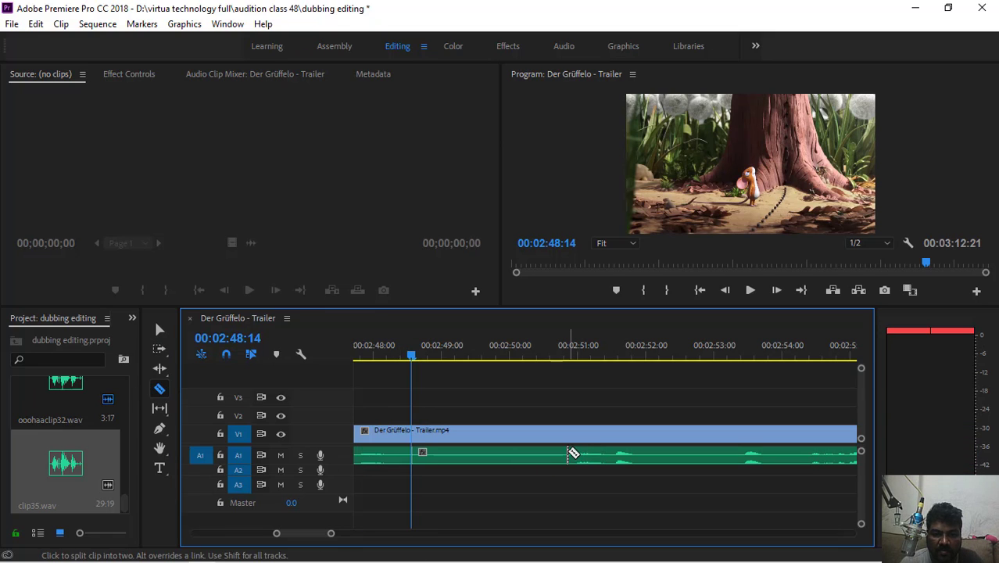
pyautogui.press('v')
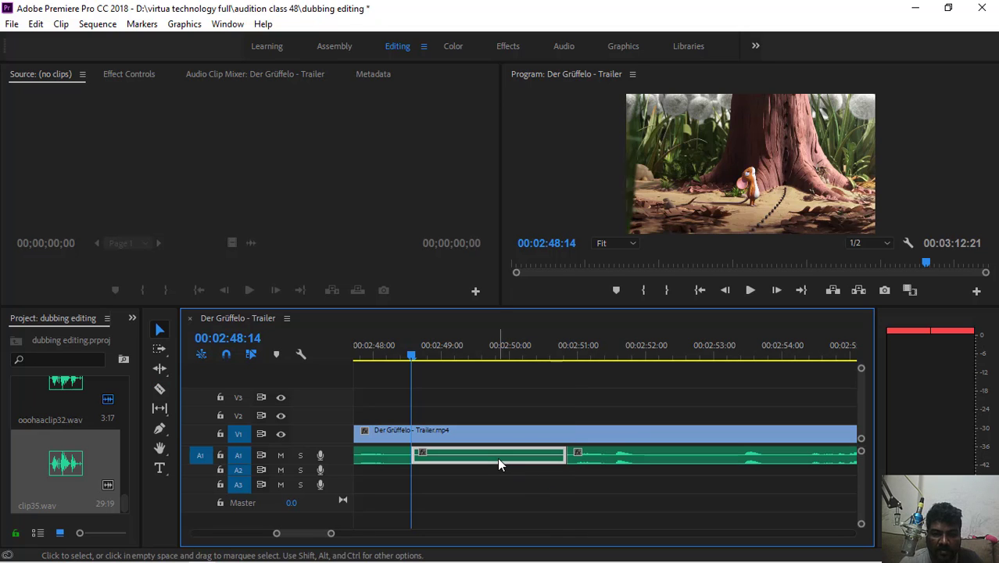
pyautogui.press('Delete')
# Play the sequence from 00:02:48:14 and again from 00:02:56:10 to check the dub timing before the mushroom shot.
pyautogui.press('space')
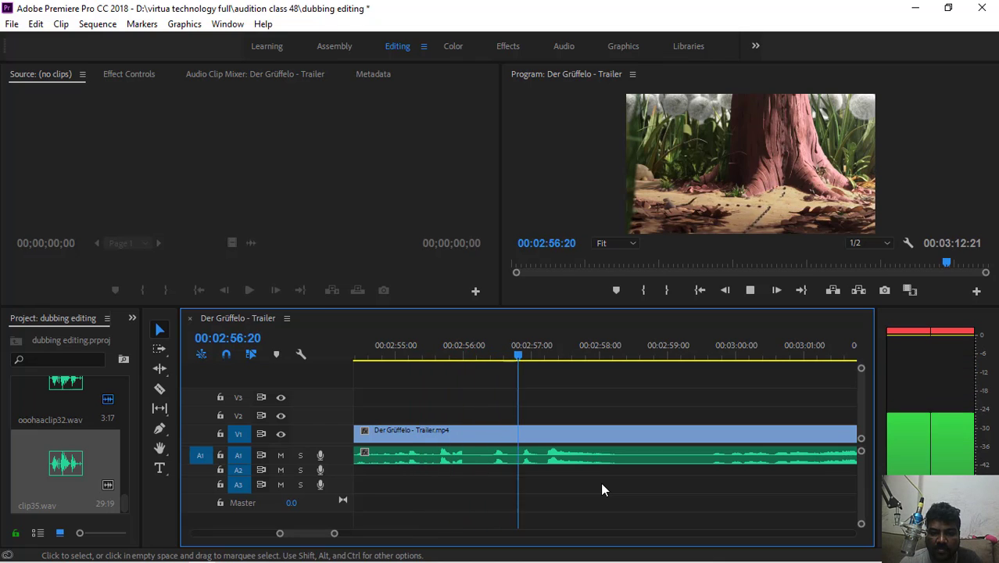
pyautogui.press('space')
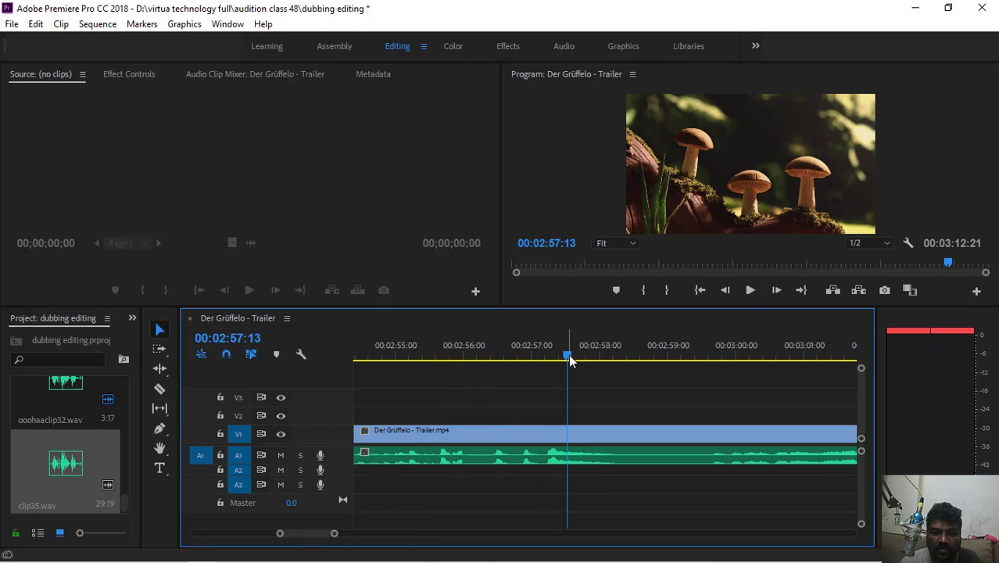
pyautogui.moveTo(568, 360); pyautogui.dragTo(491, 370)
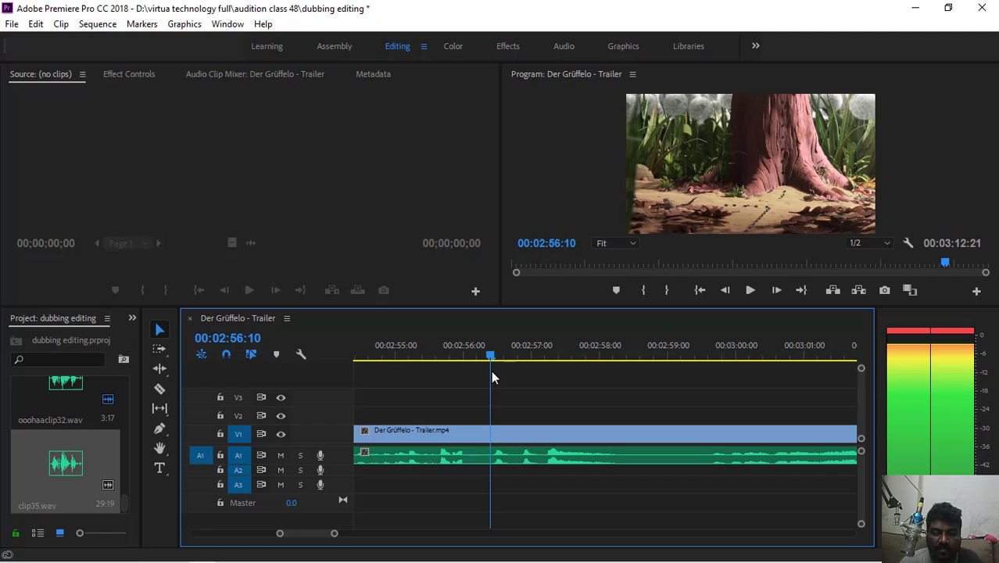
pyautogui.press('space')
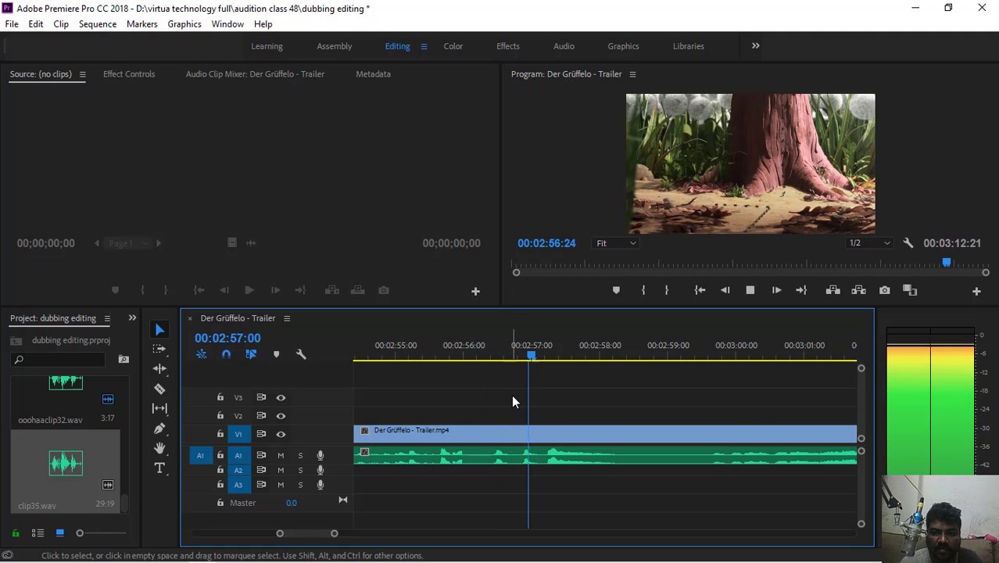
pyautogui.press('space')
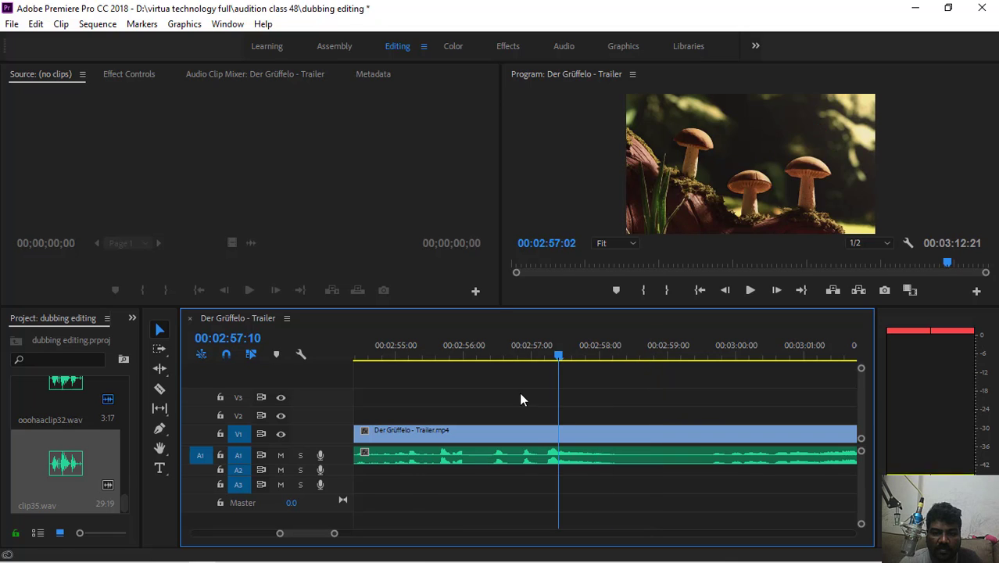
# Split clip35.wav at 00:02:56:11 and about 00:02:58:12, and move the piece between the cuts to start at about 00:02:56:22.
pyautogui.moveTo(521, 400); pyautogui.dragTo(489, 397)
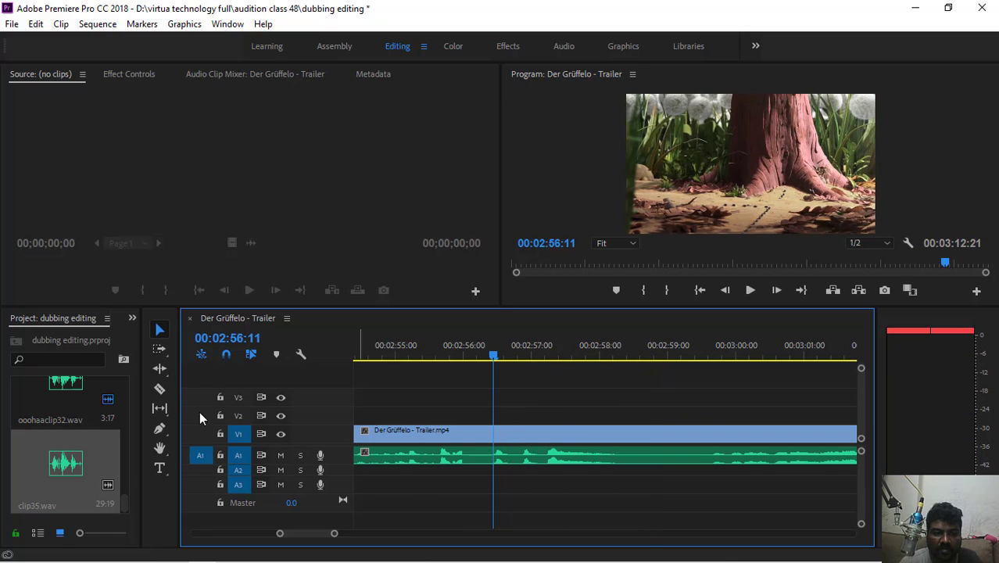
pyautogui.click(158, 389)
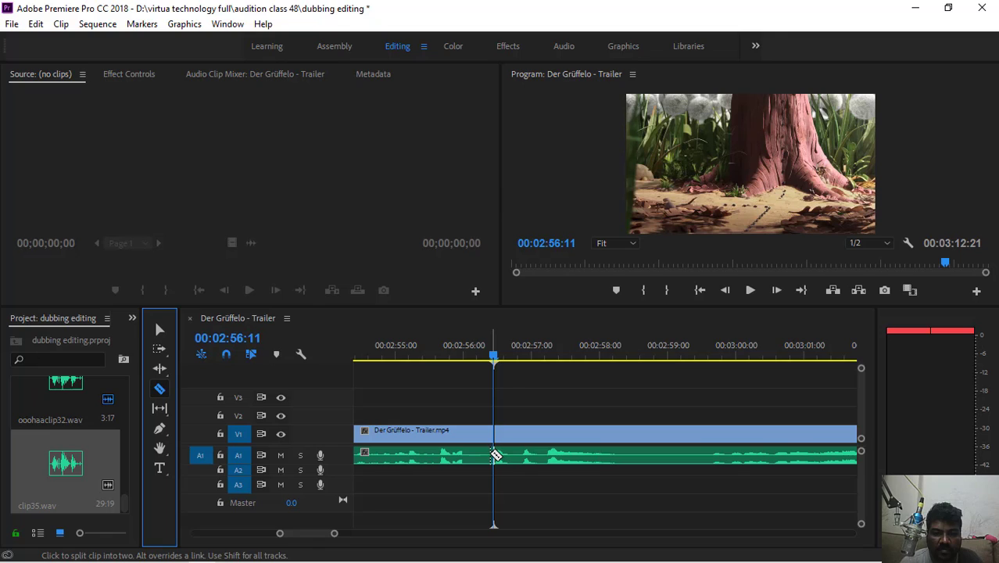
pyautogui.click(495, 454)
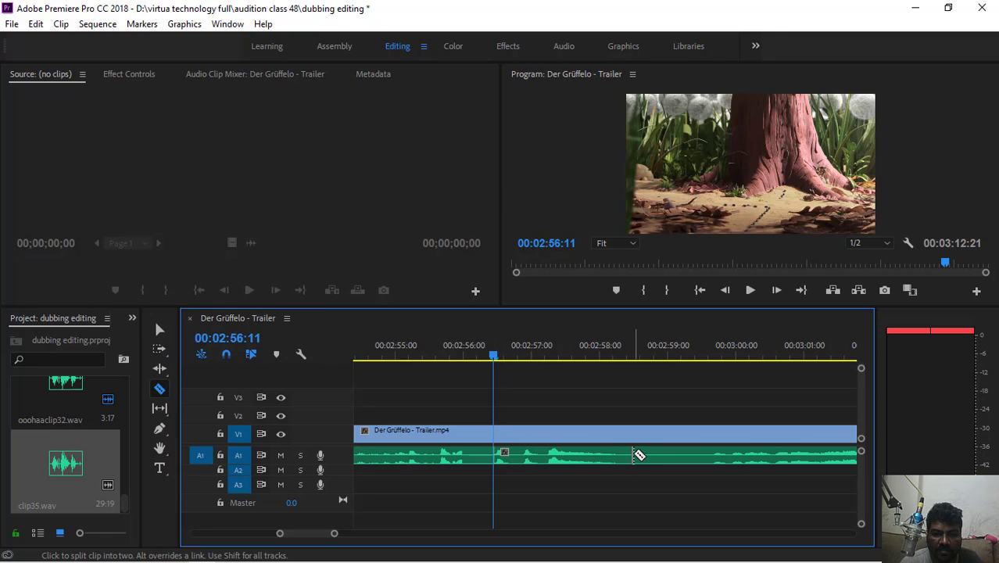
pyautogui.press('v')
pyautogui.moveTo(578, 454); pyautogui.dragTo(612, 460)
# Play the sequence over the moved piece and on past the end of the dubbing audio to check the sync.
pyautogui.press('space')
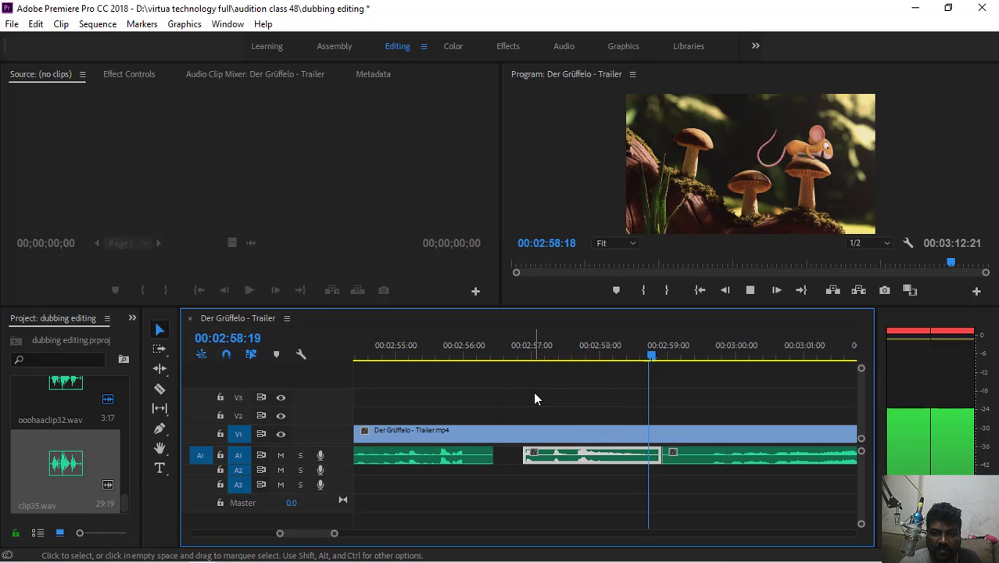
pyautogui.press('space')
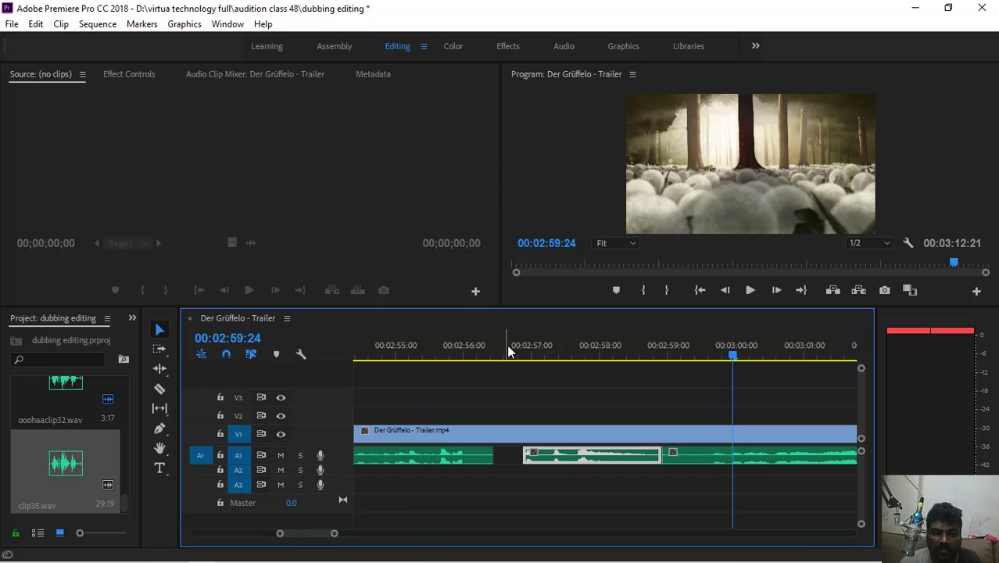
pyautogui.click(513, 357)
pyautogui.press('space')
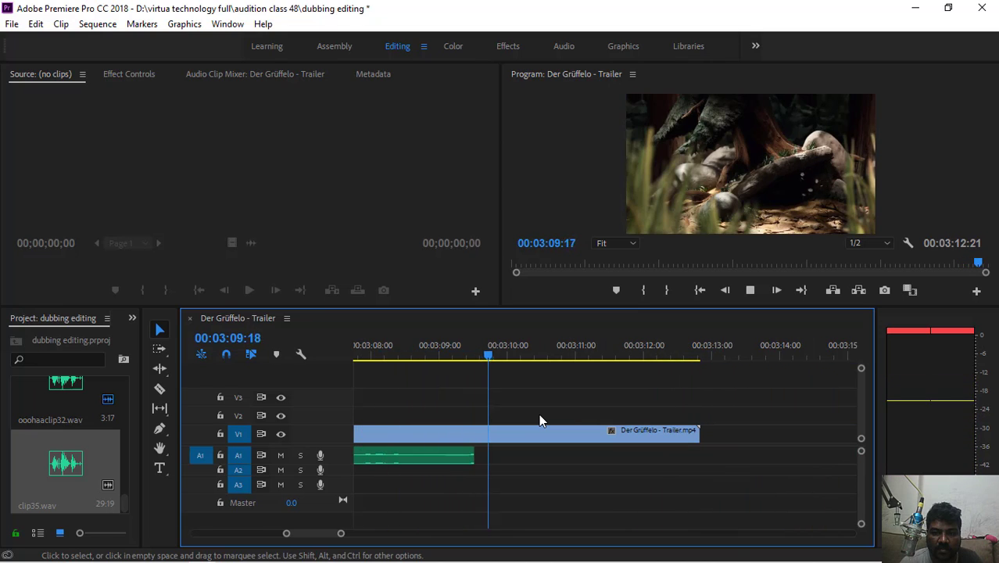
pyautogui.press('space')
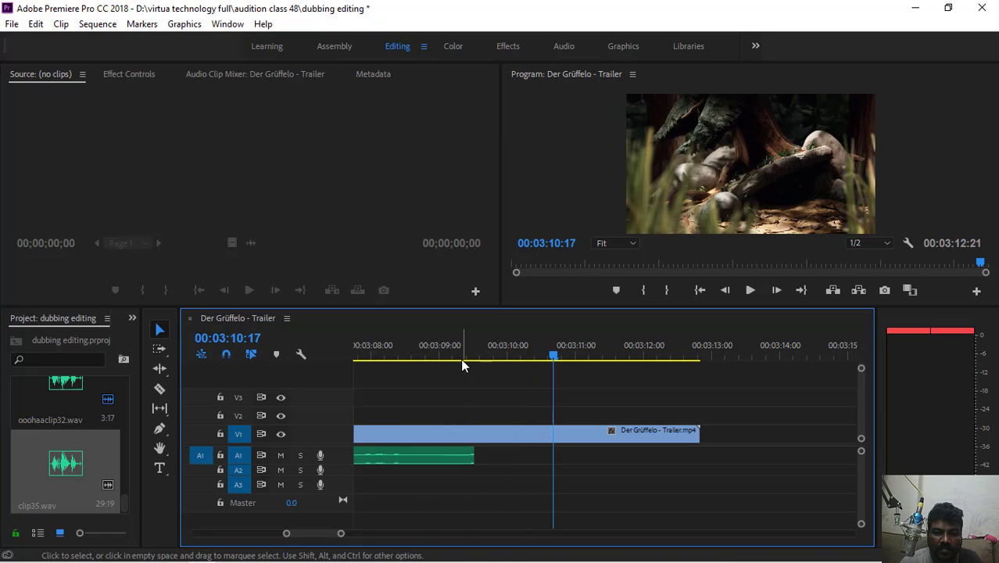
# Split the end of clip35.wav at 00:03:09:08, delete the leftover tail, and return the playhead to 00:03:04:11.
pyautogui.click(461, 355)
pyautogui.click(160, 390)
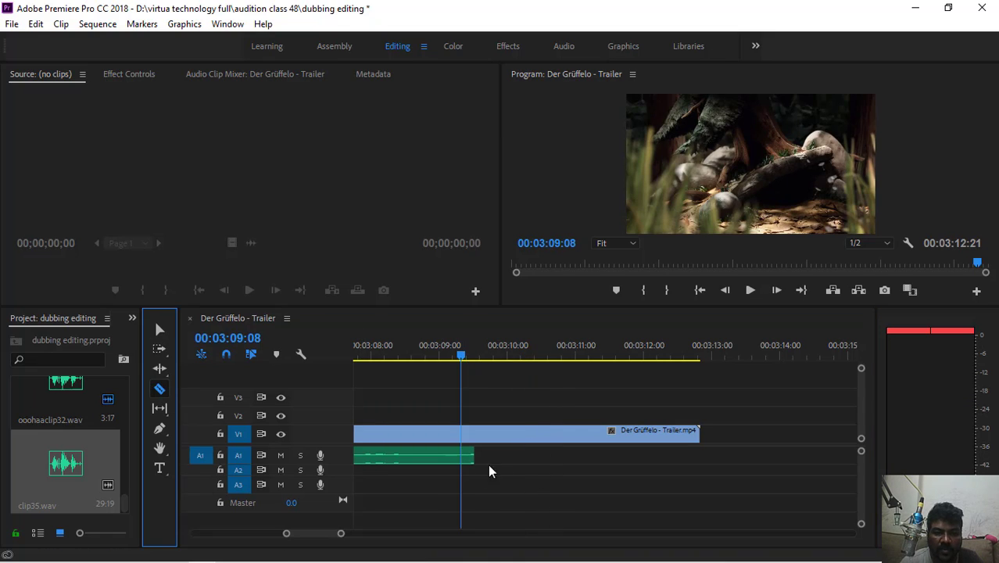
pyautogui.click(472, 457)
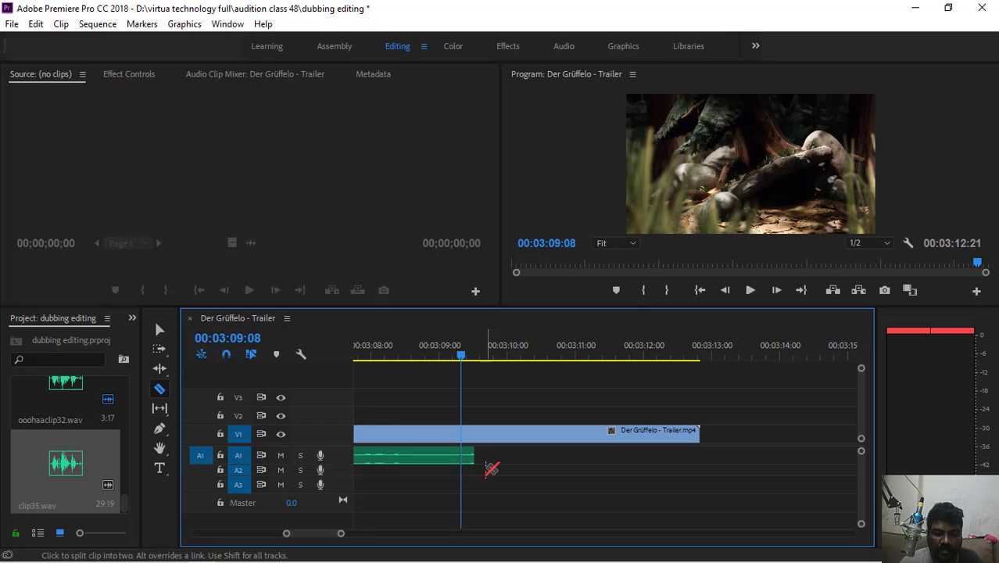
pyautogui.press('v')
pyautogui.click(469, 458)
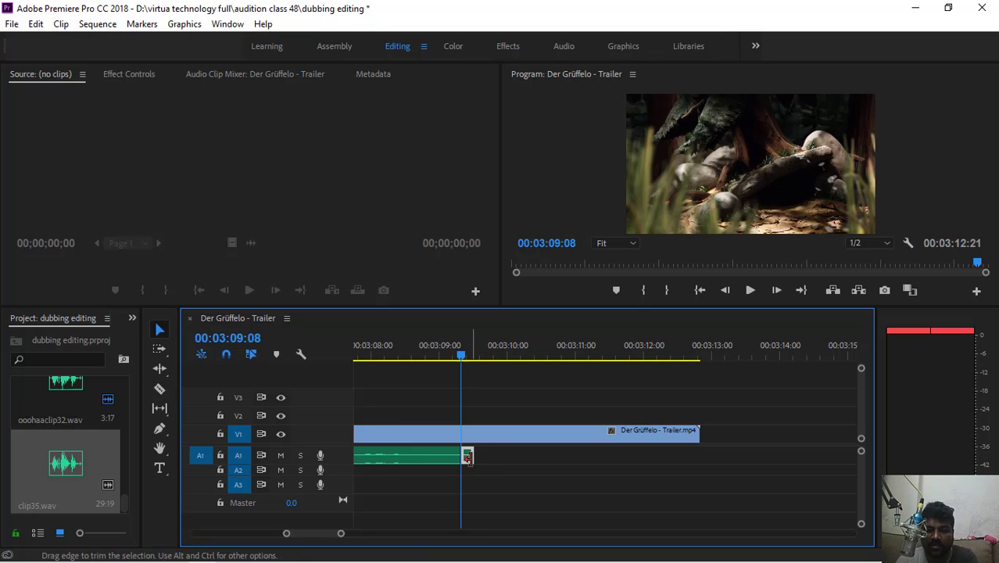
pyautogui.press('Delete')
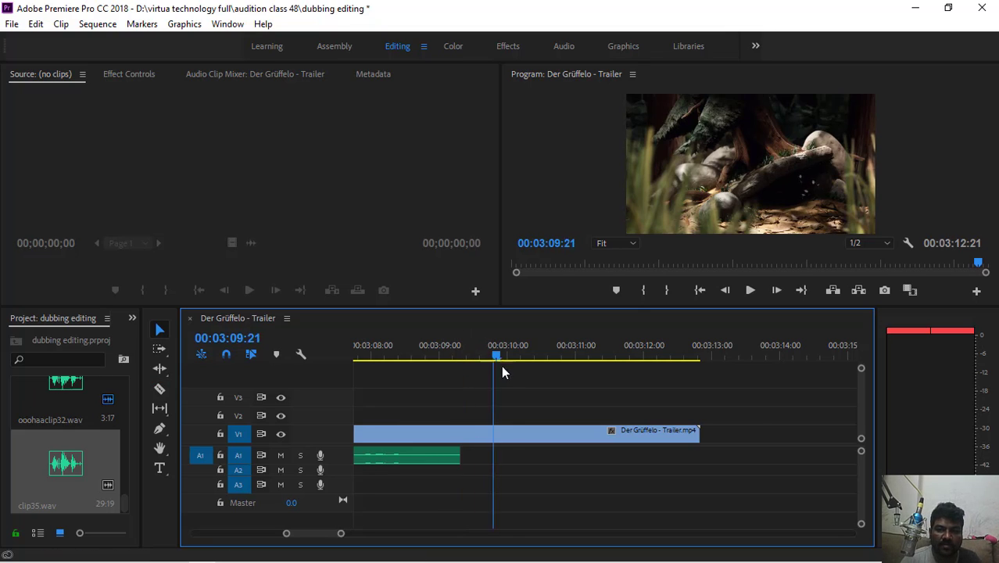
pyautogui.moveTo(501, 365); pyautogui.dragTo(392, 422)
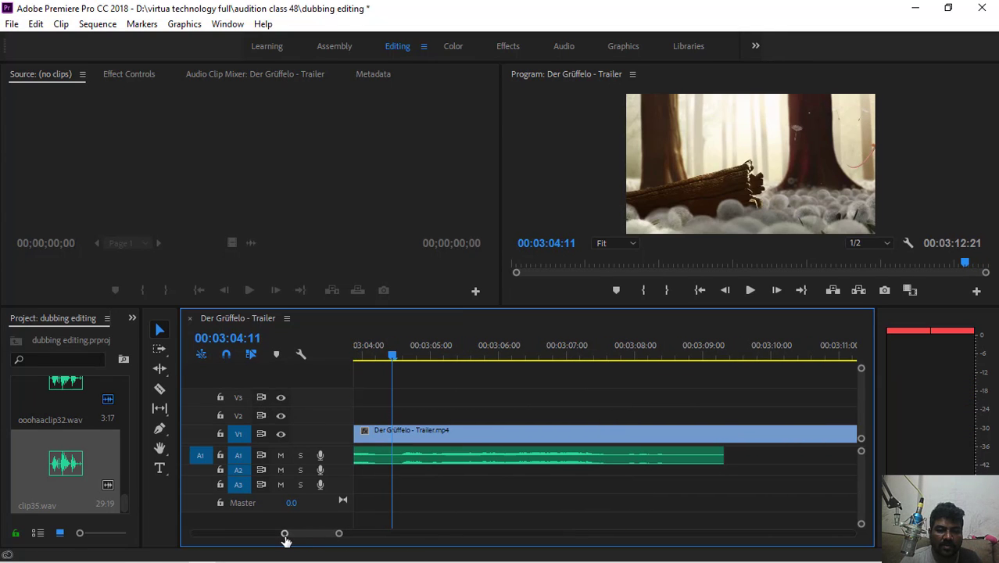
# Play the sequence from about 00:02:39 through the start of the mouse scene to check the dub, and return the playhead to 00:02:42:02.
pyautogui.moveTo(284, 535); pyautogui.dragTo(224, 535)
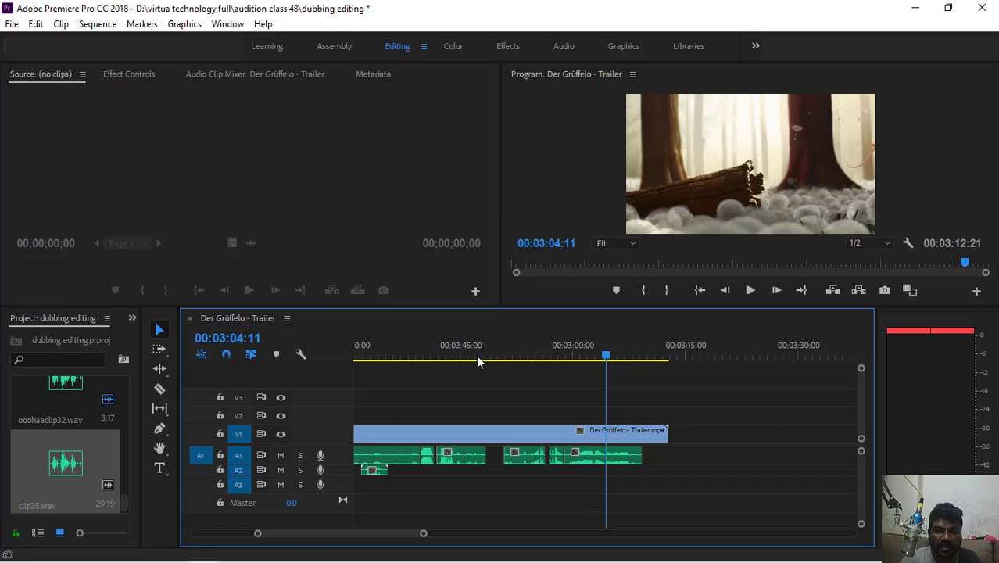
pyautogui.moveTo(472, 358); pyautogui.dragTo(419, 355)
pyautogui.press('space')
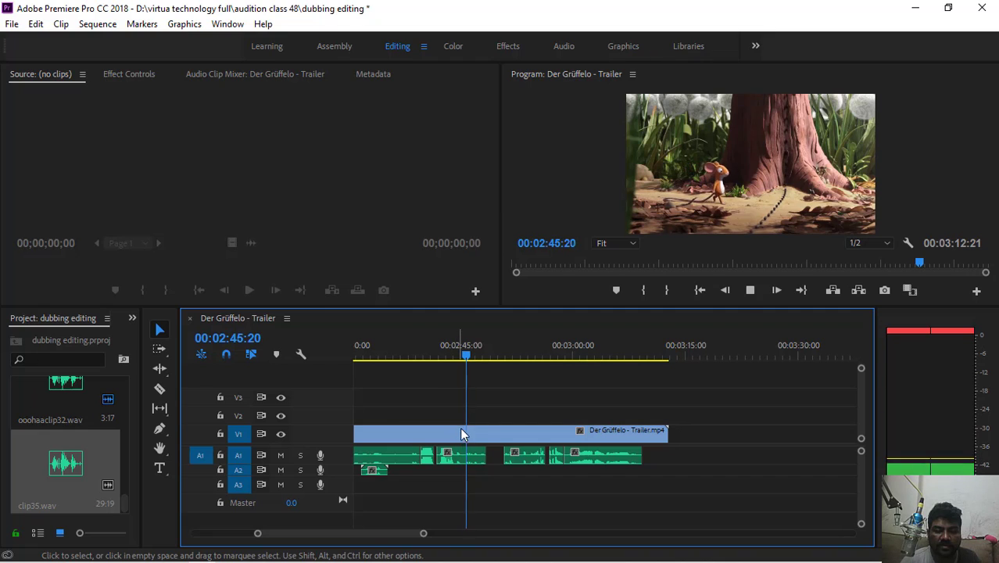
pyautogui.press('space')
pyautogui.moveTo(467, 355); pyautogui.dragTo(438, 352)
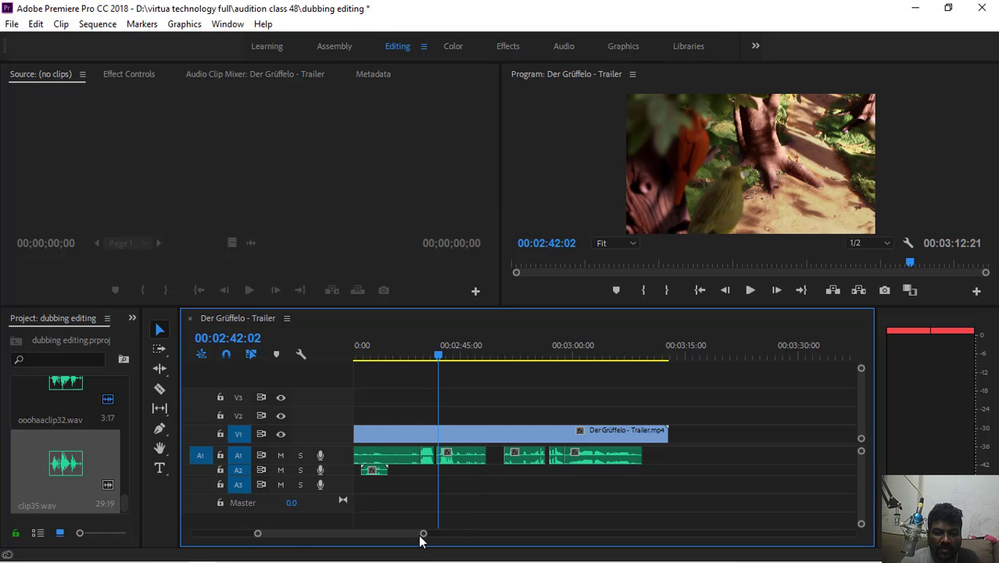
# Play the sequence from about 00:02:56:23 over the mushroom shot, and again from about 00:02:50:12 and 00:02:50:18, to check the dub sync.
pyautogui.moveTo(257, 536); pyautogui.dragTo(313, 541)
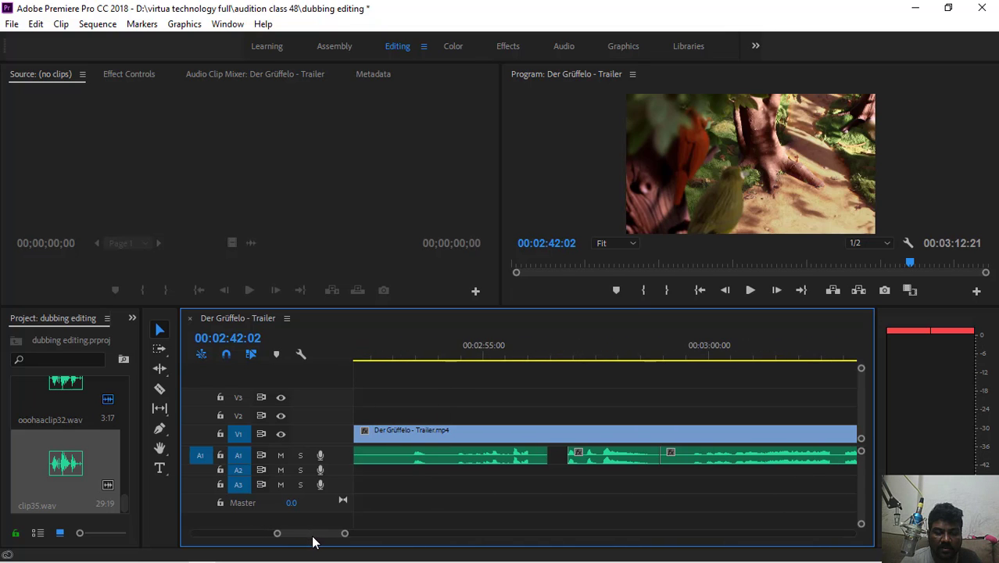
pyautogui.click(572, 358)
pyautogui.press('space')
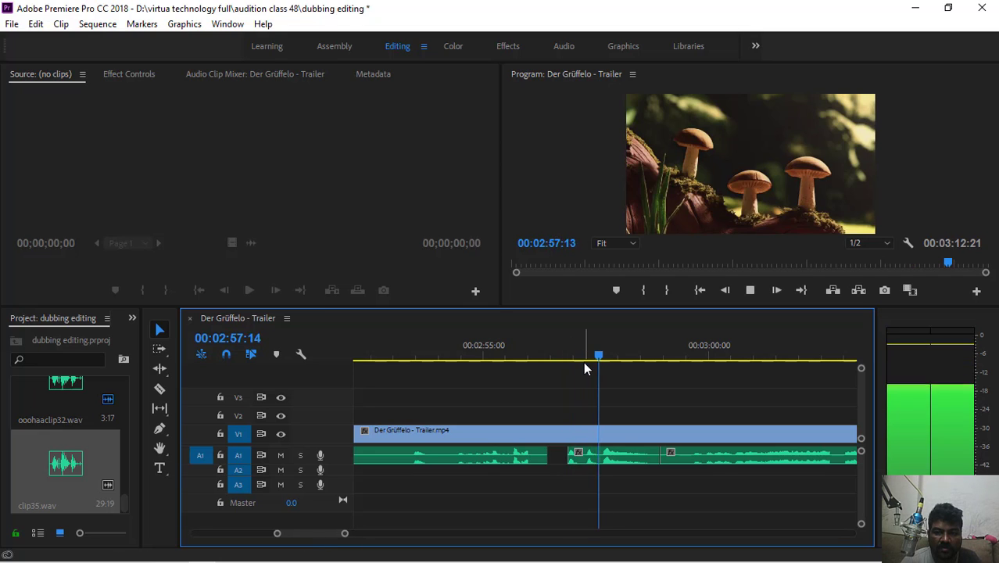
pyautogui.moveTo(673, 356); pyautogui.dragTo(447, 405)
pyautogui.press('space')
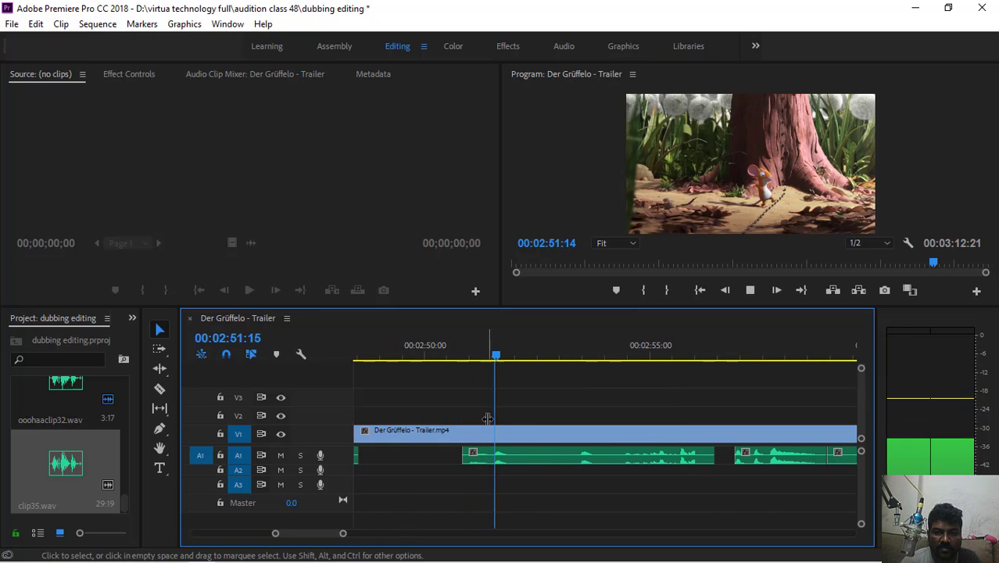
pyautogui.press('space')
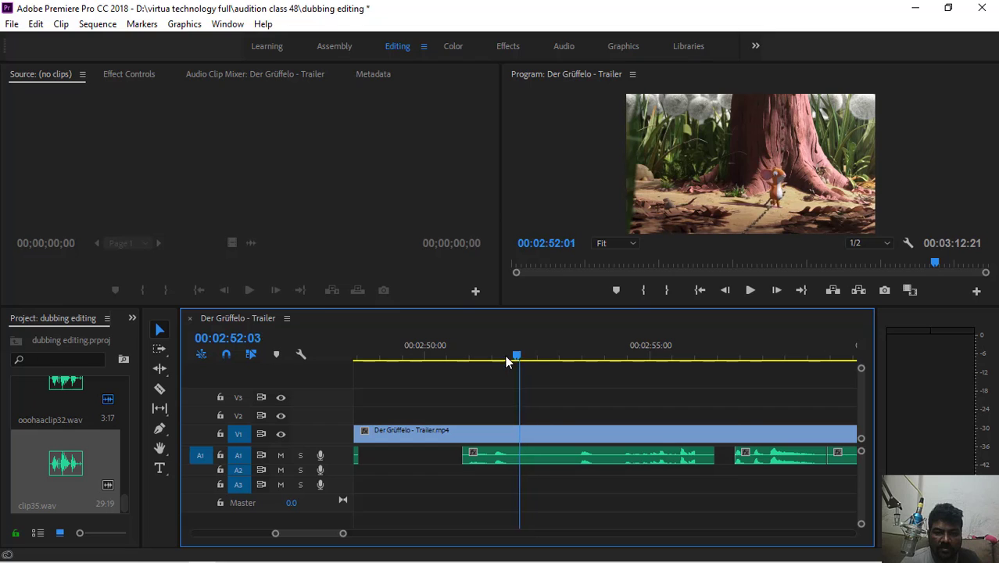
pyautogui.moveTo(505, 362); pyautogui.dragTo(459, 367)
pyautogui.press('space')
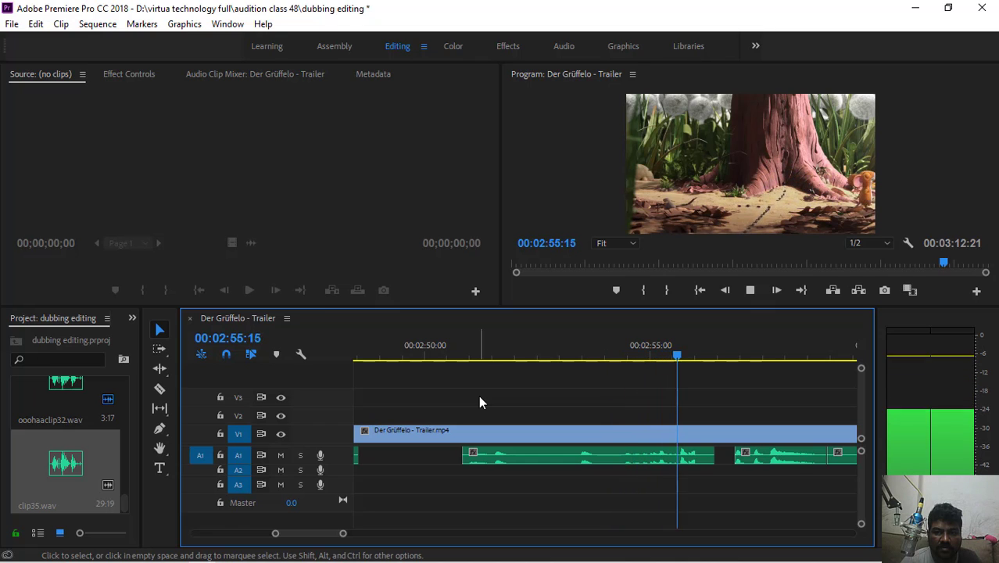
pyautogui.press('space')
# Play the sequence from about 00:02:41:20, pausing on the way, and stop at 00:02:44:08 near the end of the loud sounds.
pyautogui.moveTo(427, 354); pyautogui.dragTo(424, 388)
pyautogui.press('space')
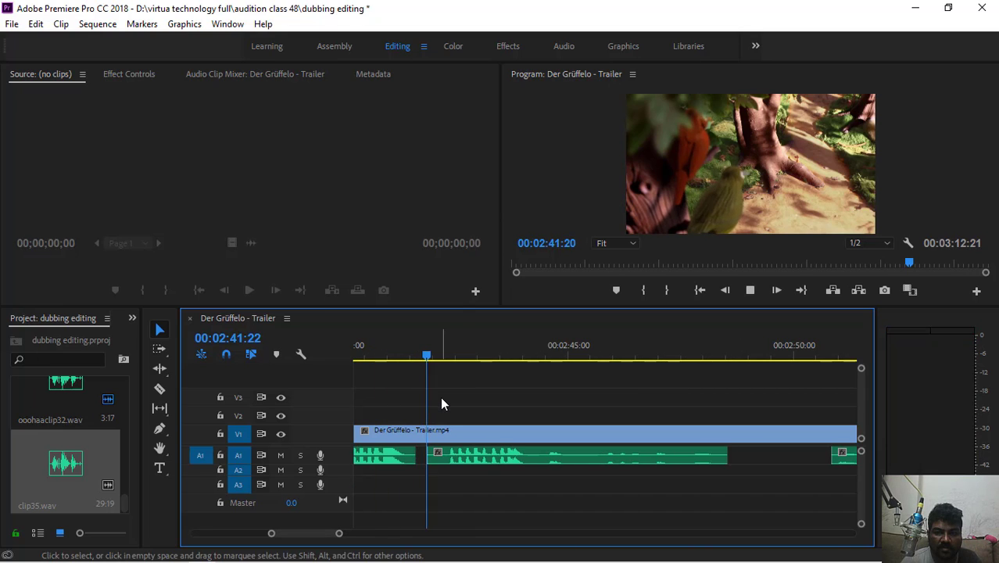
pyautogui.press('space')
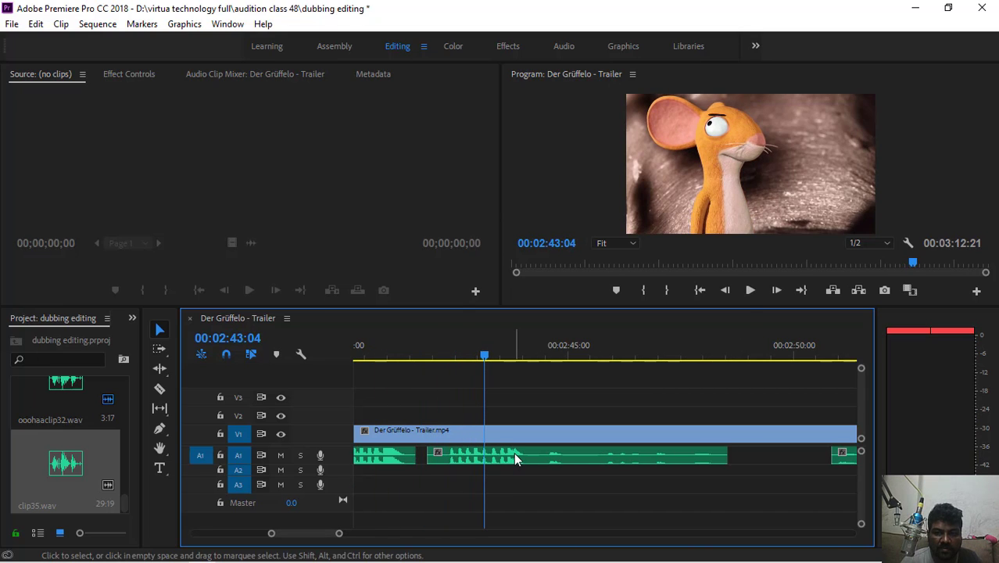
pyautogui.press('space')
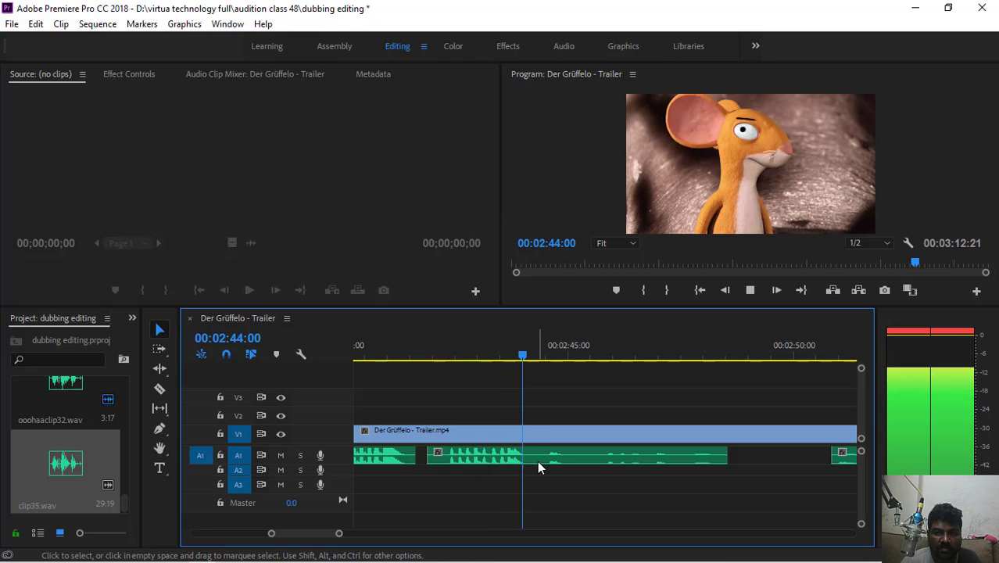
pyautogui.press('space')
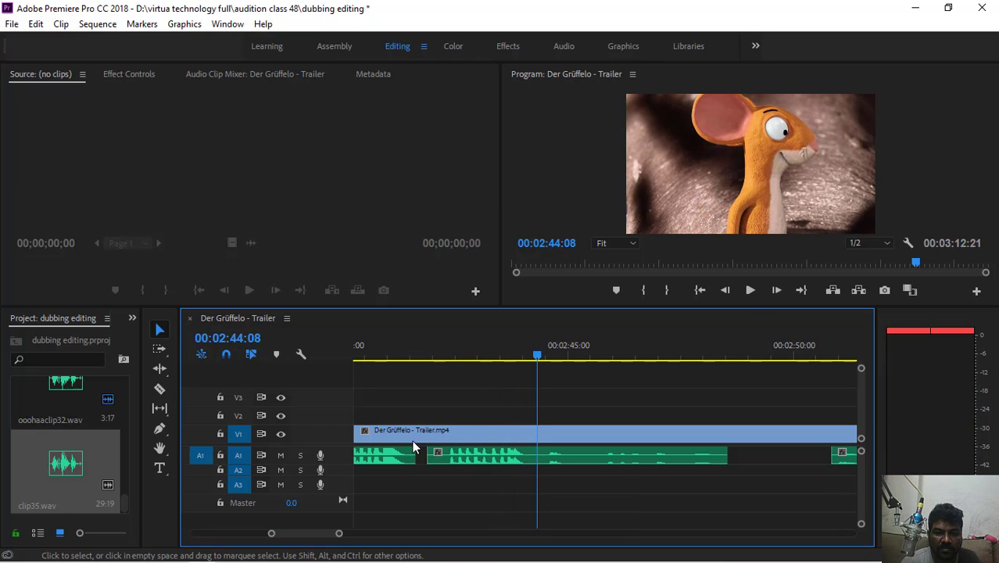
# Cut out the short piece of clip35.wav between 00:02:44:02 and 00:02:44:08, and move the following piece to start at 00:02:44:02.
pyautogui.click(160, 389)
pyautogui.click(542, 457)
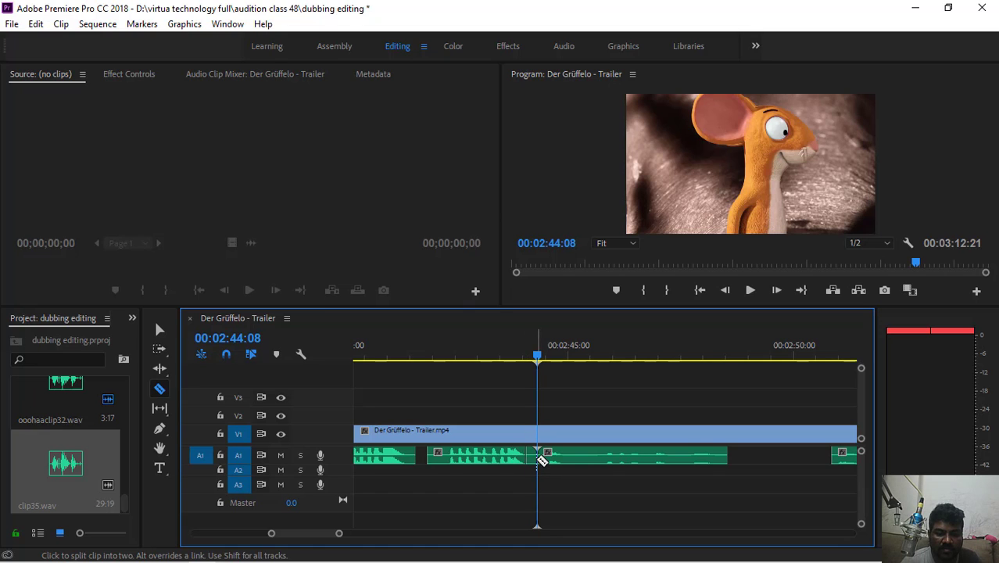
pyautogui.press('v')
pyautogui.rightClick(535, 452)
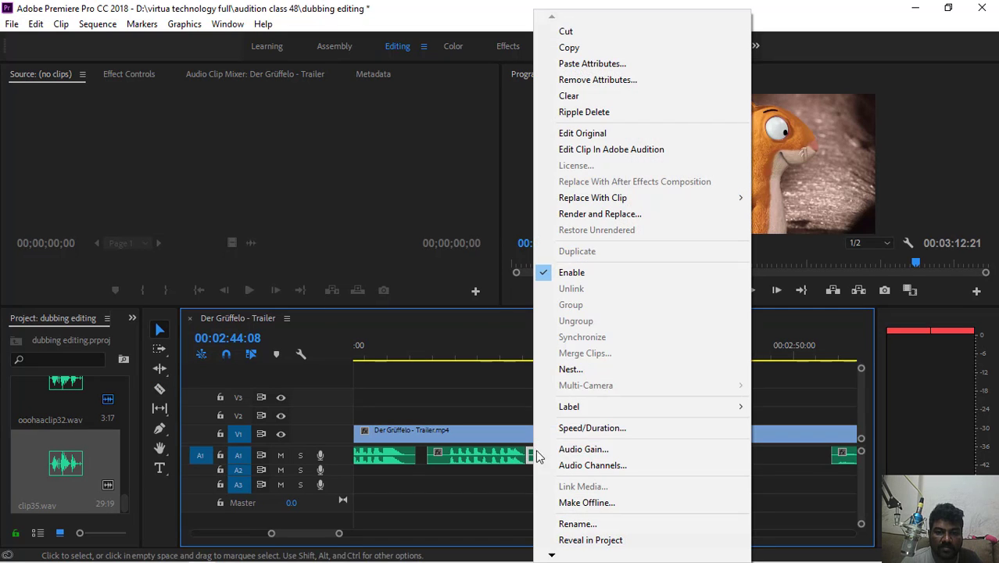
pyautogui.click(582, 112)
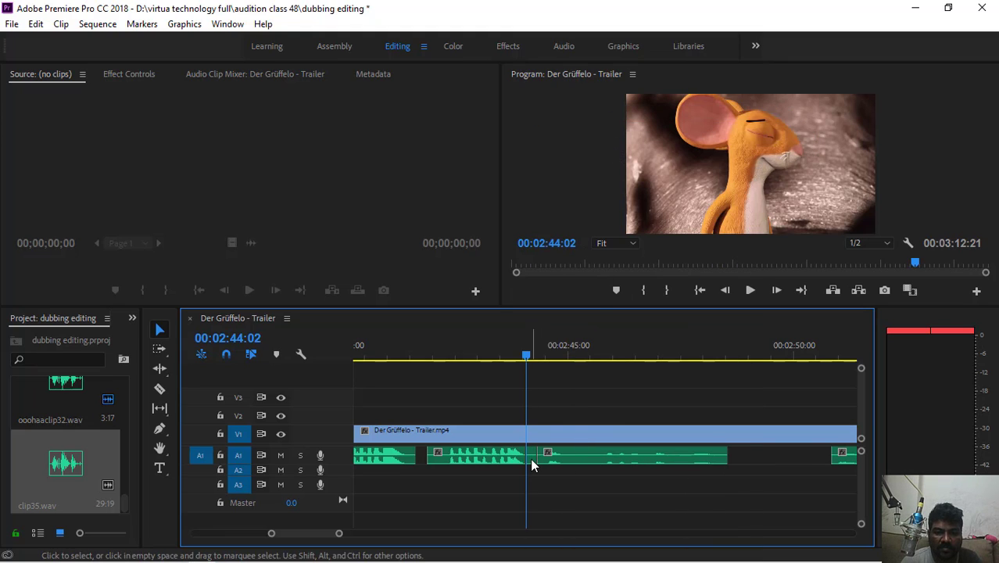
pyautogui.moveTo(563, 457)
pyautogui.mouseDown()
pyautogui.moveTo(548, 461)
pyautogui.moveTo(558, 471)
pyautogui.mouseUp()
# Play the sequence repeatedly across the closed cut at 00:02:44:02 to check how the dub fits the mouse shot.
pyautogui.press('space')
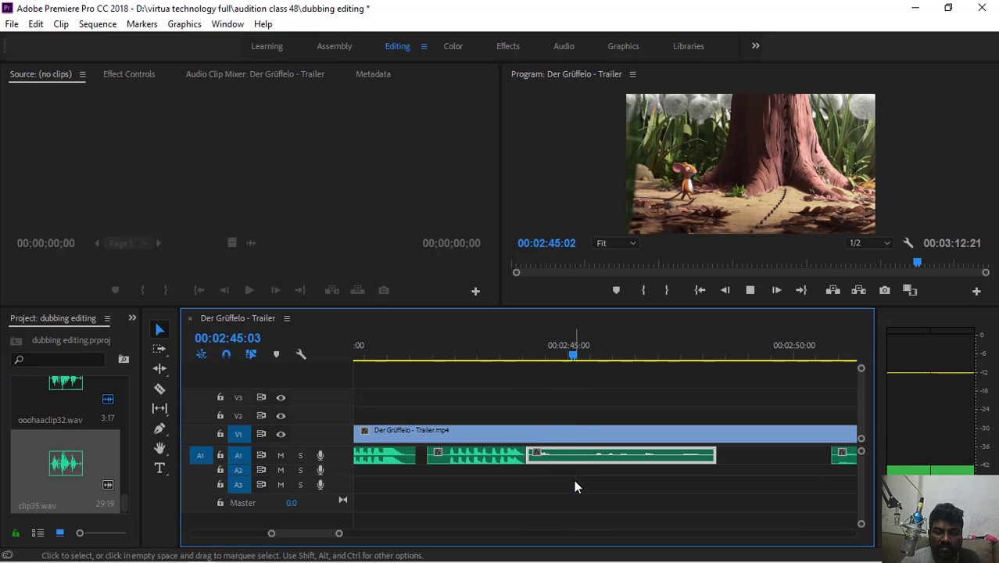
pyautogui.click(517, 358)
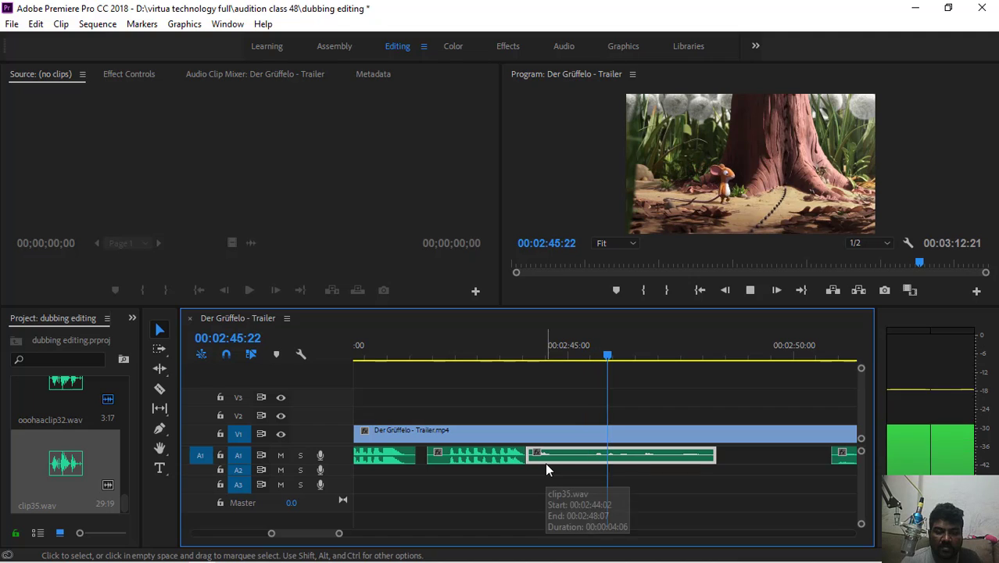
pyautogui.press('space')
pyautogui.click(497, 356)
pyautogui.press('space')
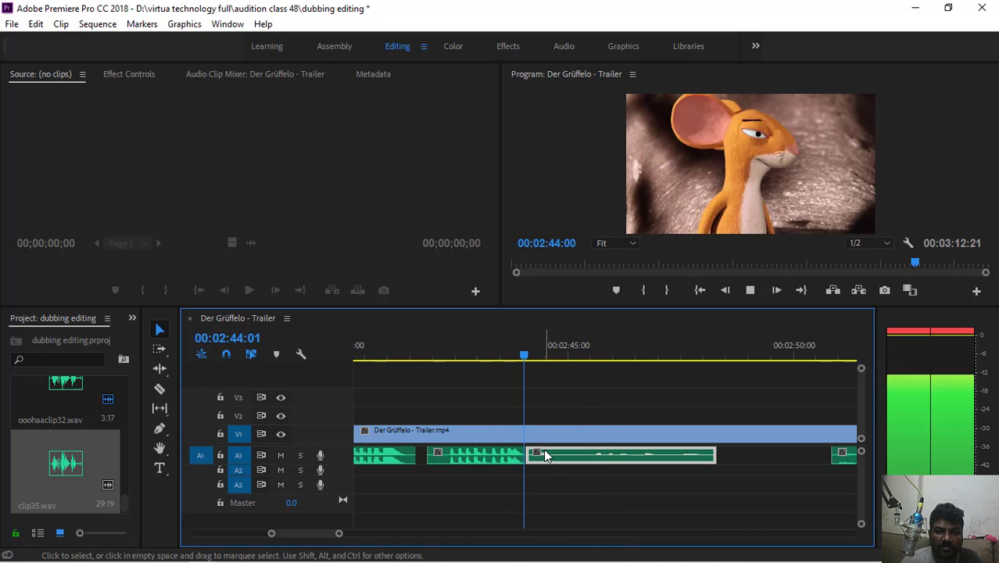
pyautogui.press('space')
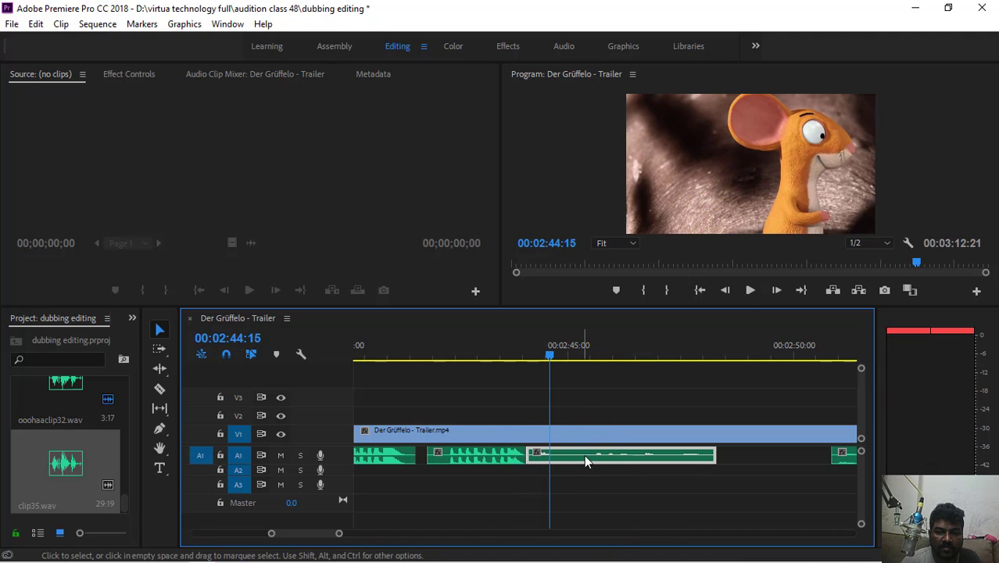
# Move the loud clip35.wav piece back against the preceding audio clip, and close the following piece up to its end.
pyautogui.moveTo(583, 454); pyautogui.dragTo(572, 480)
pyautogui.hotkey('ctrl', 'z')
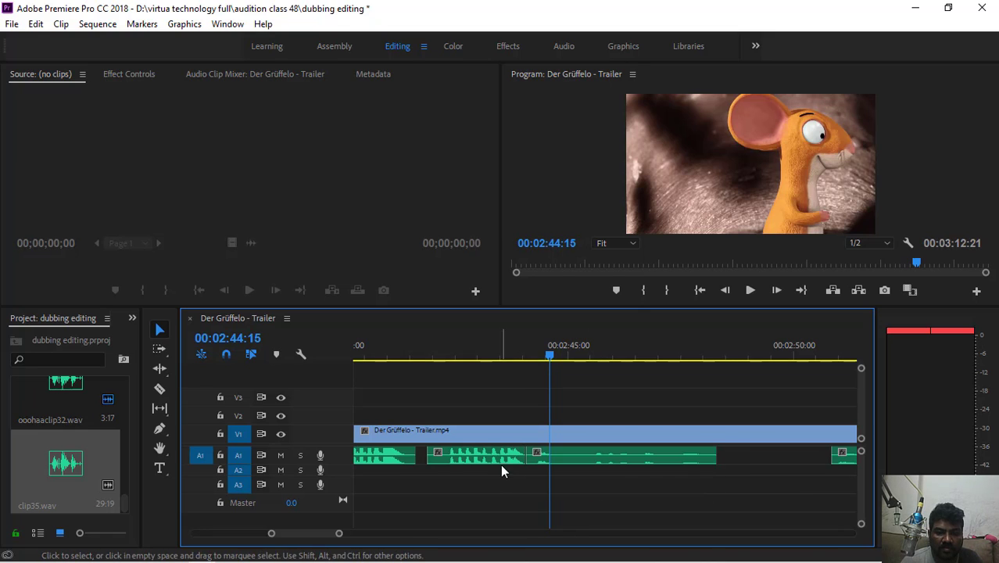
pyautogui.moveTo(495, 453); pyautogui.dragTo(485, 455)
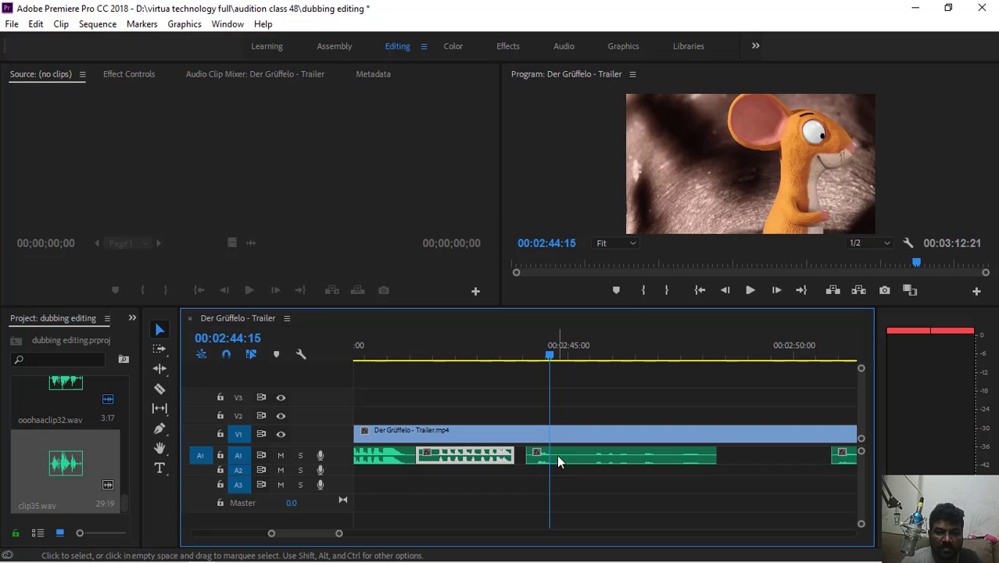
pyautogui.moveTo(563, 455); pyautogui.dragTo(553, 455)
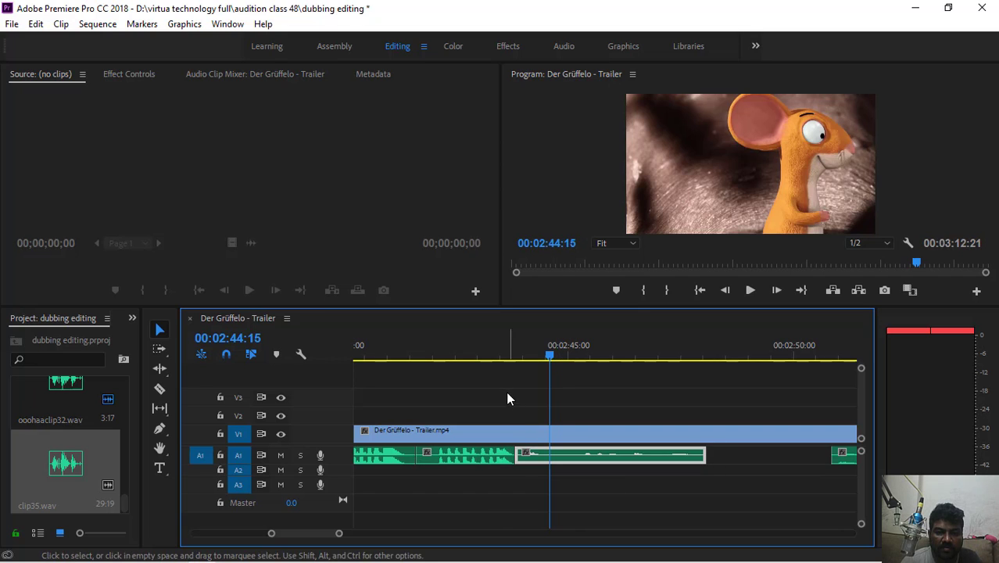
# Play the sequence from about 00:02:43:13 to 00:02:50:11 to check the shifted audio against the picture.
pyautogui.click(501, 350)
pyautogui.press('space')
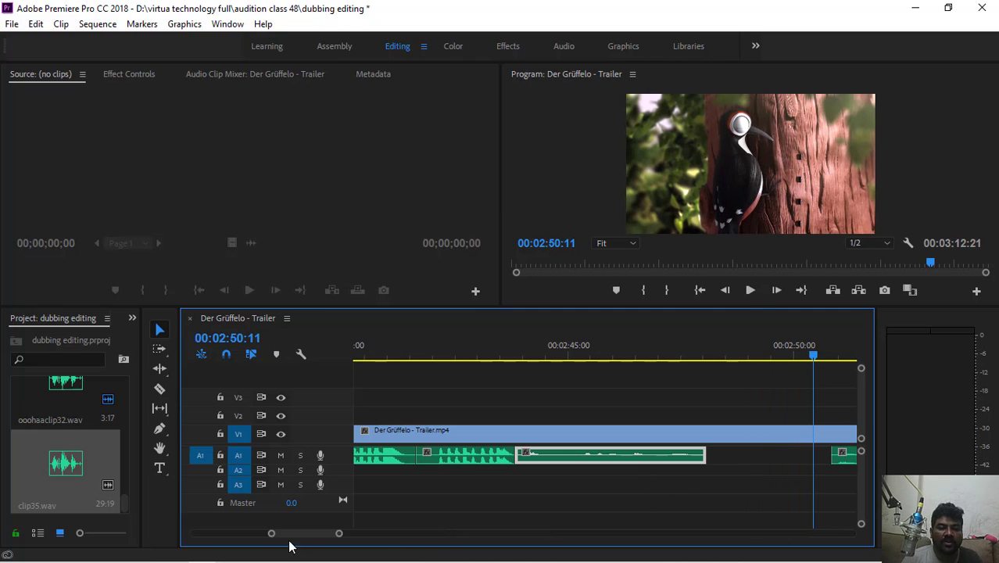
pyautogui.moveTo(274, 537); pyautogui.dragTo(205, 542)
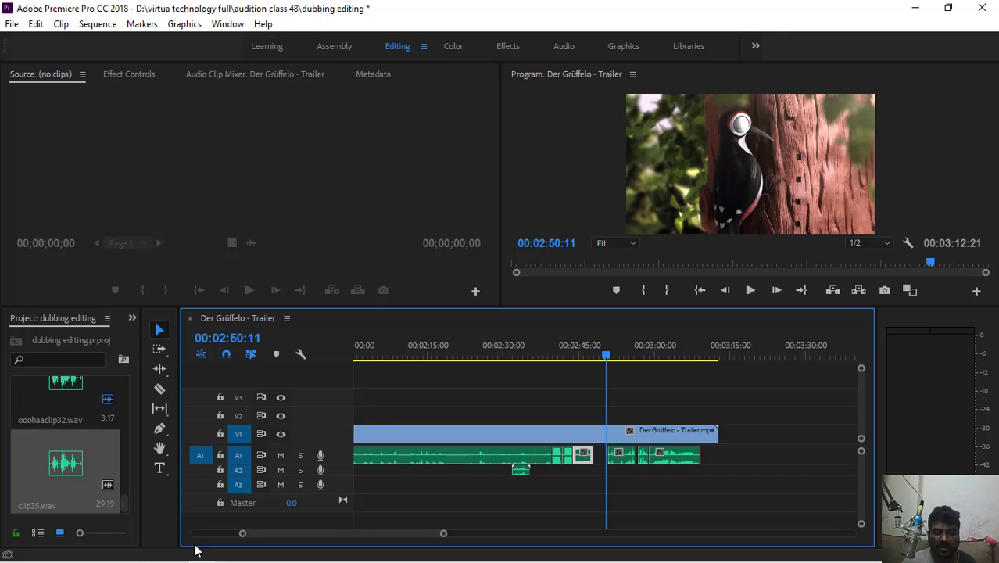
# Switch to Adobe Audition and delete the whole previously recorded waveform from Der Grüffelo - Trailer_2.mp4.
pyautogui.moveTo(156, 560)
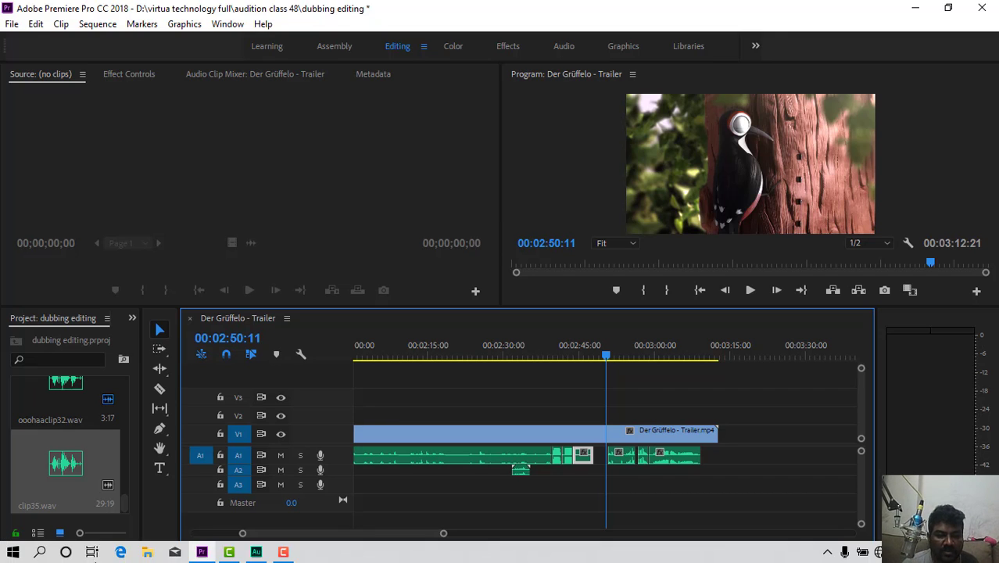
pyautogui.click(291, 554)
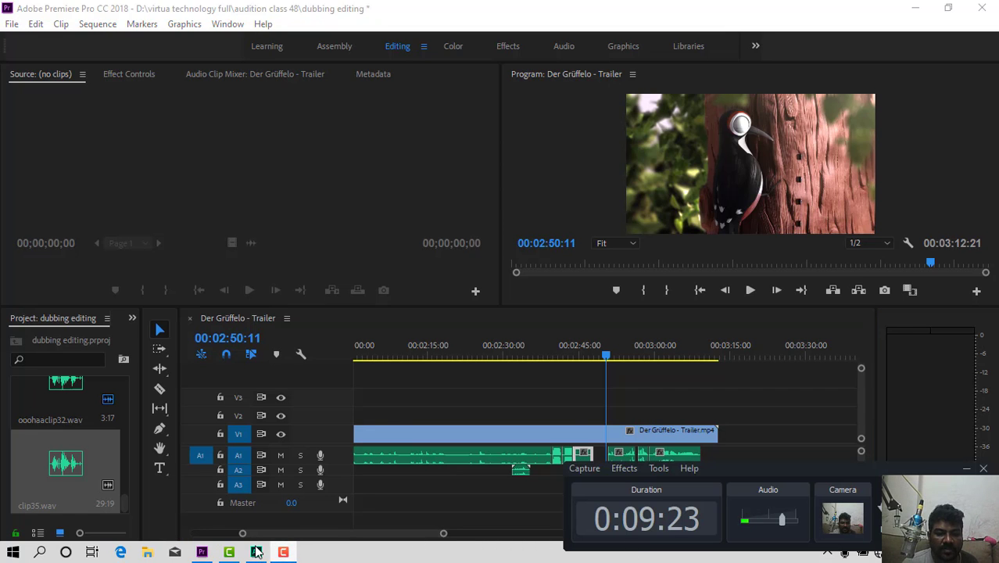
pyautogui.click(258, 554)
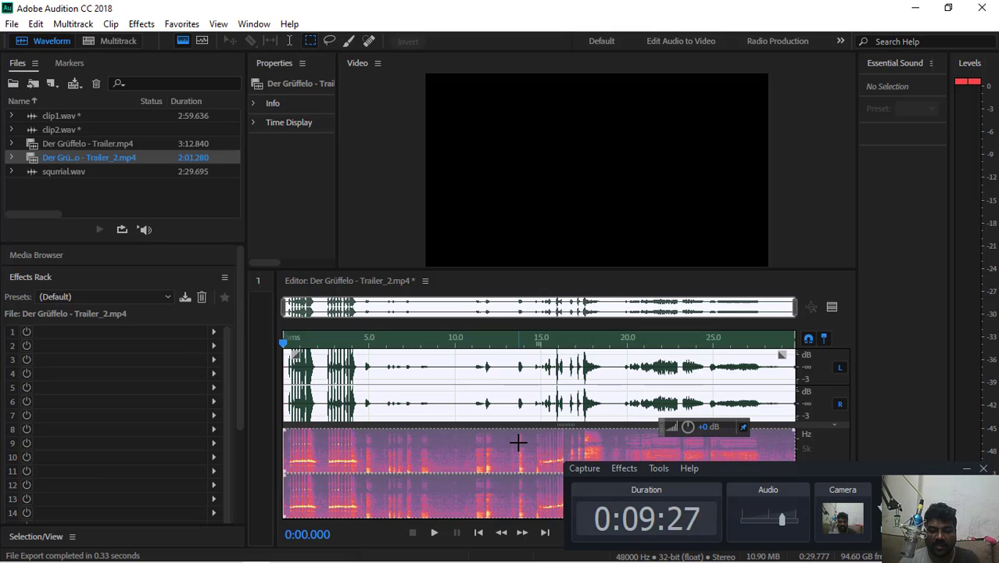
pyautogui.press('Delete')
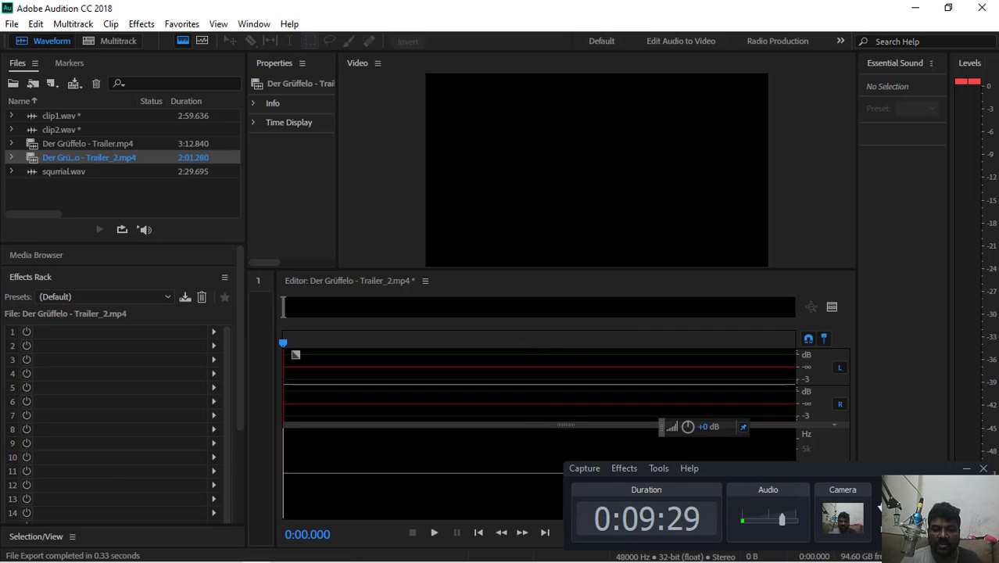
pyautogui.click(967, 470)
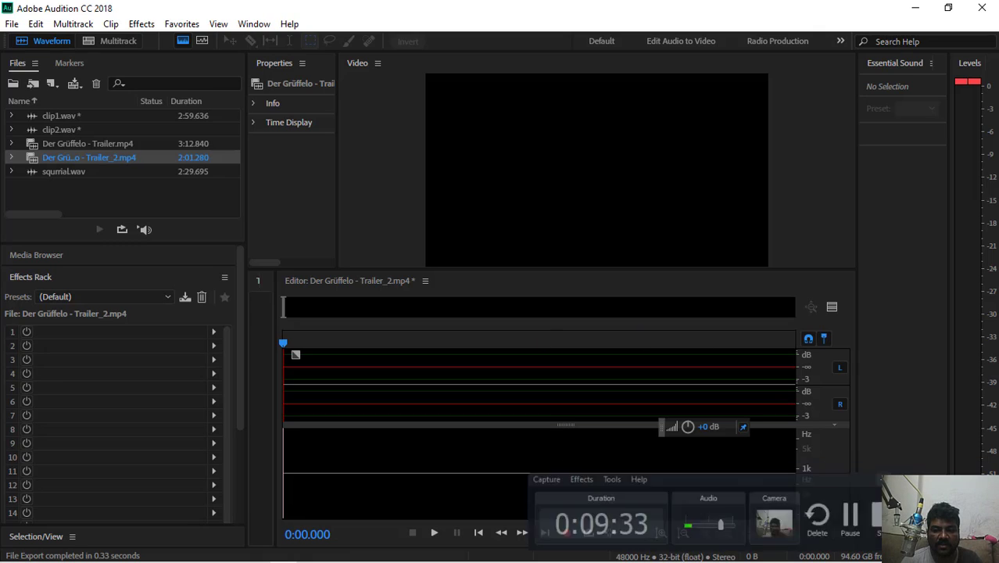
# Record a new dub take of about 6.4 seconds and delete roughly the first 0.6 seconds of it.
pyautogui.click(569, 533)
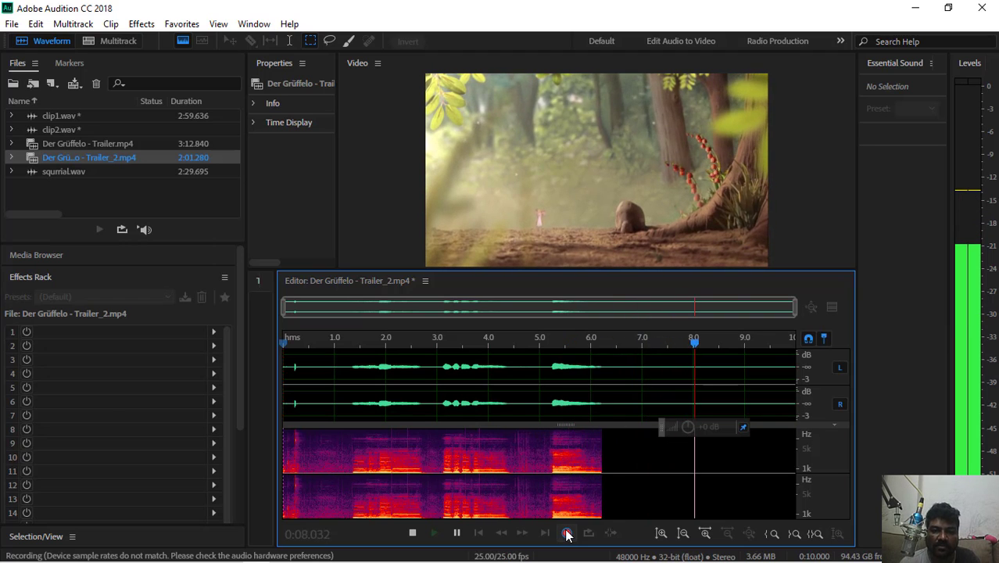
pyautogui.click(568, 533)
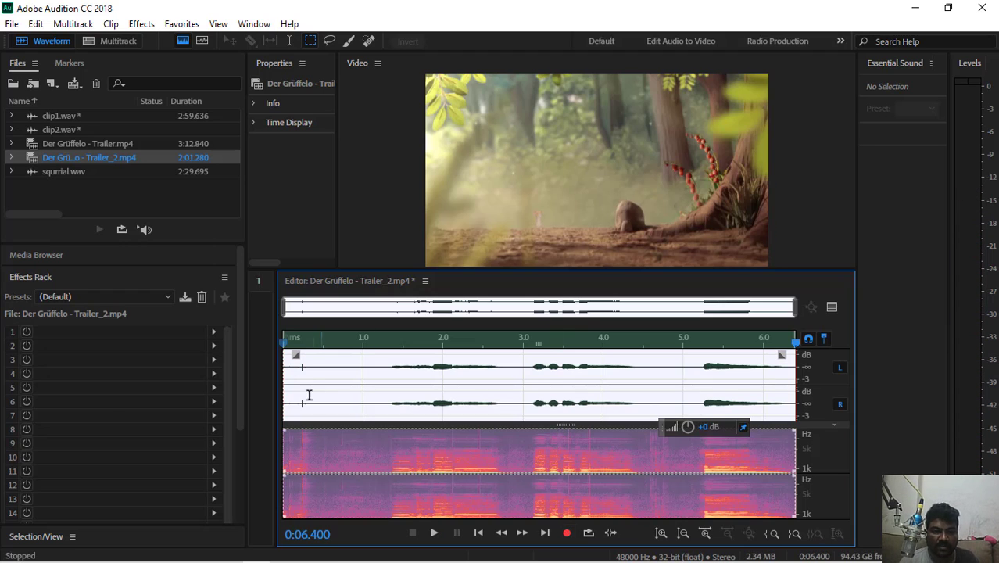
pyautogui.moveTo(329, 395); pyautogui.dragTo(163, 428)
pyautogui.press('Delete')
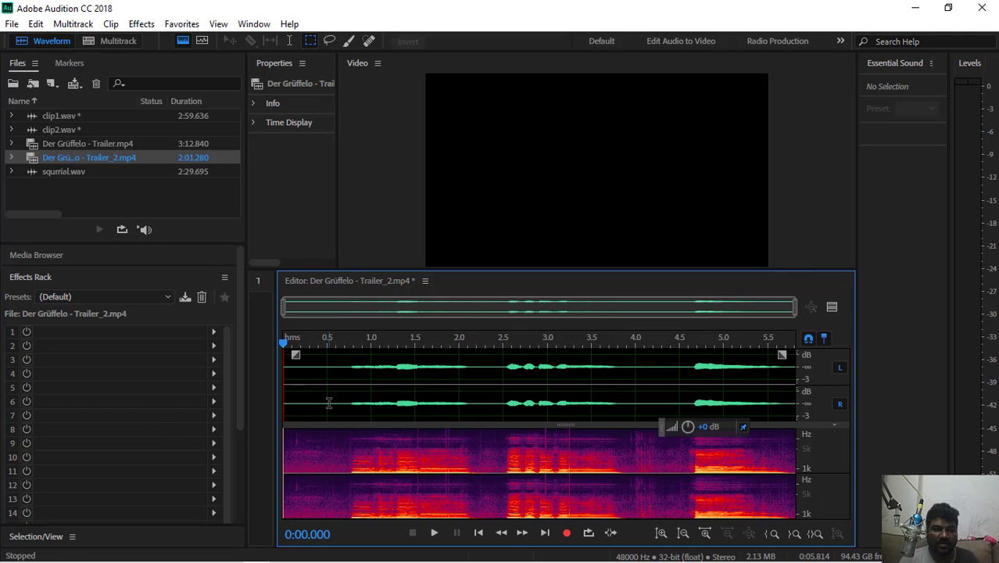
# Select the whole recorded take and export it as clip36.wav in Wave PCM format to the audition class 48 folder.
pyautogui.hotkey('ctrl', 'a')
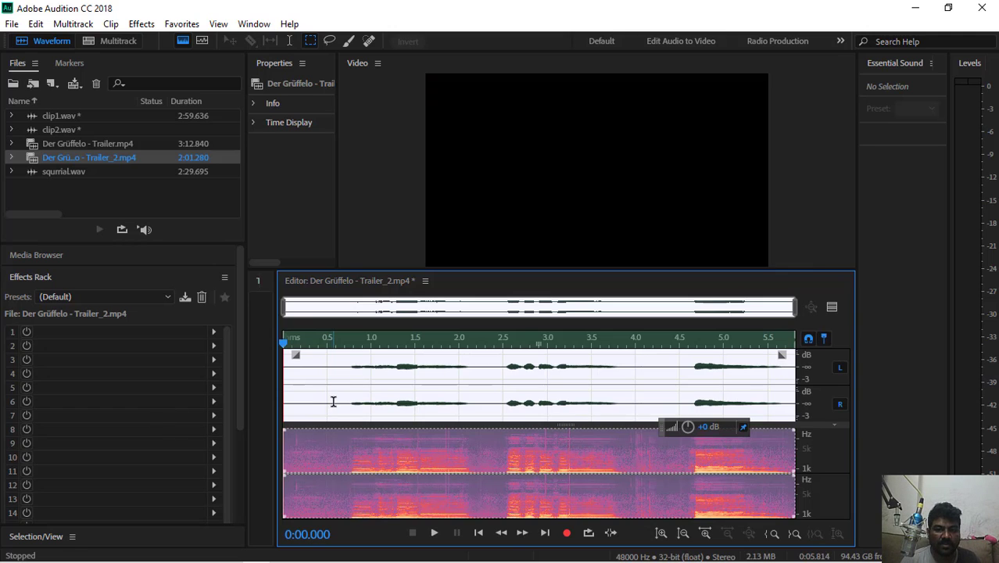
pyautogui.click(12, 25)
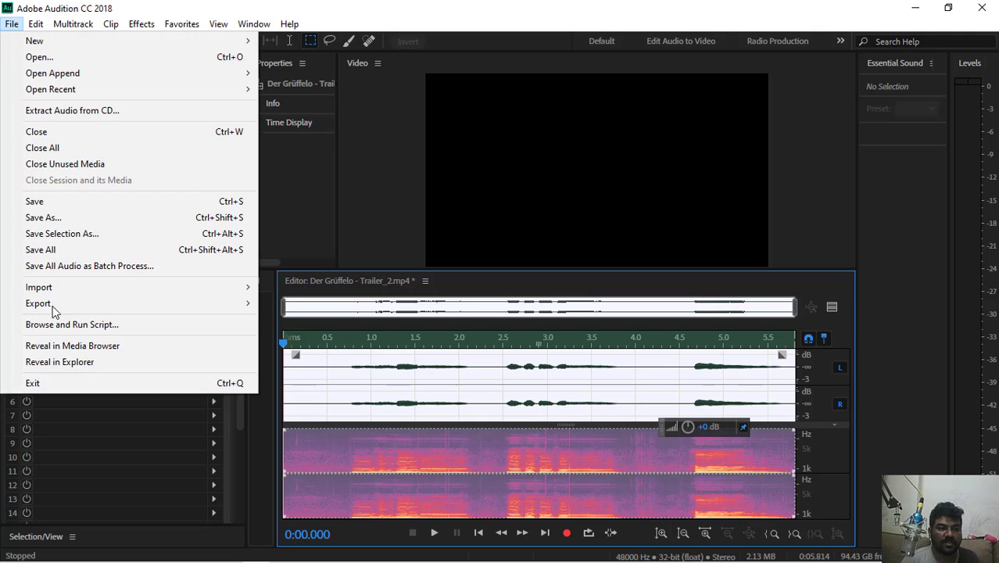
pyautogui.moveTo(113, 305)
pyautogui.click(329, 307)
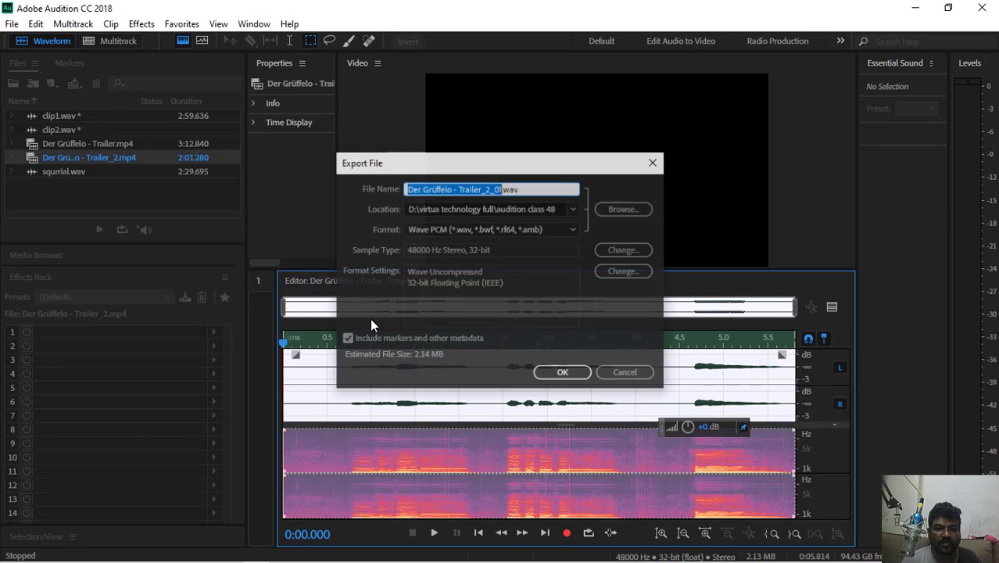
pyautogui.write('clip36')
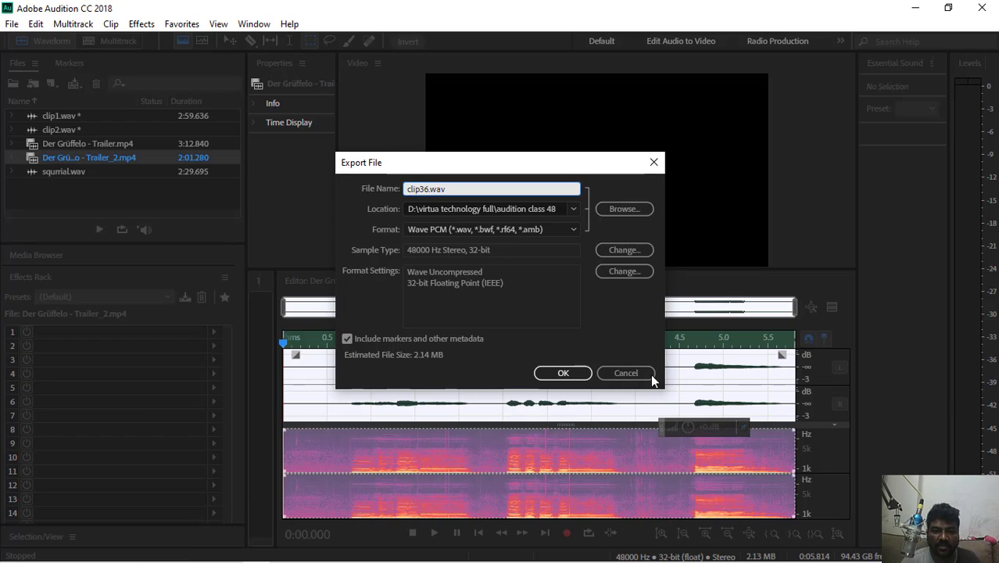
pyautogui.click(563, 373)
# Switch to Premiere Pro, import clip36.wav, and place it on track A3 so that it ends with the trailer video.
pyautogui.moveTo(186, 557)
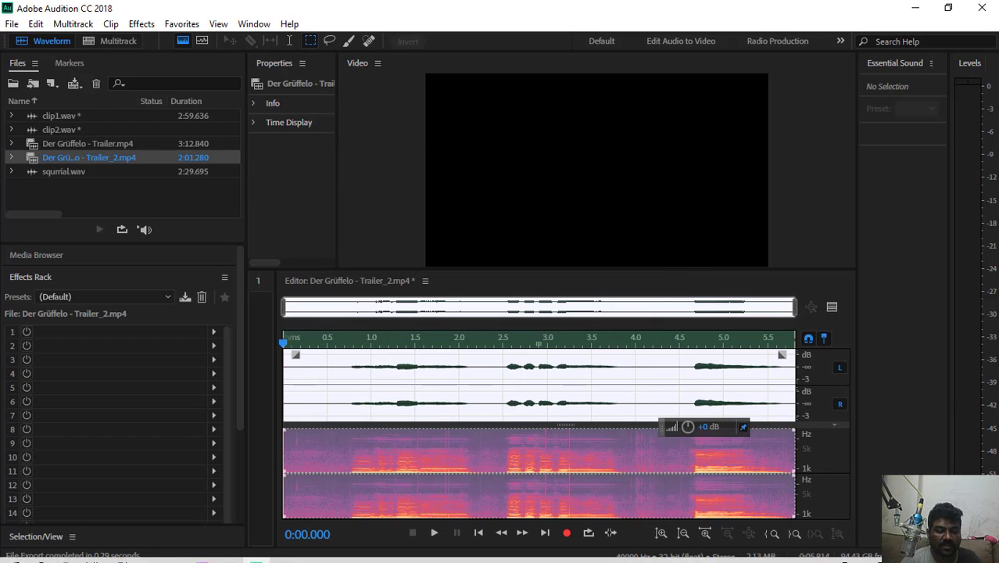
pyautogui.click(202, 552)
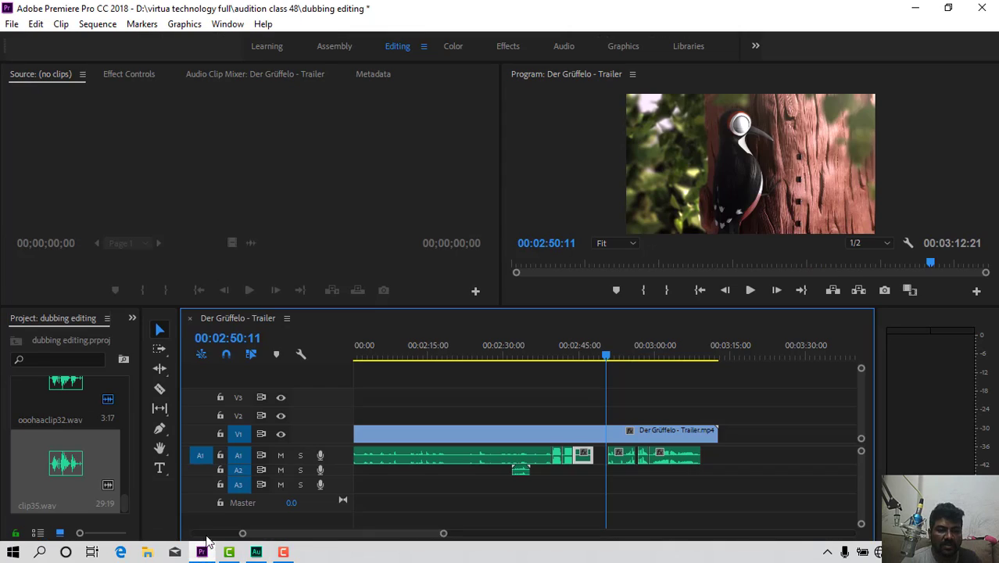
pyautogui.click(11, 23)
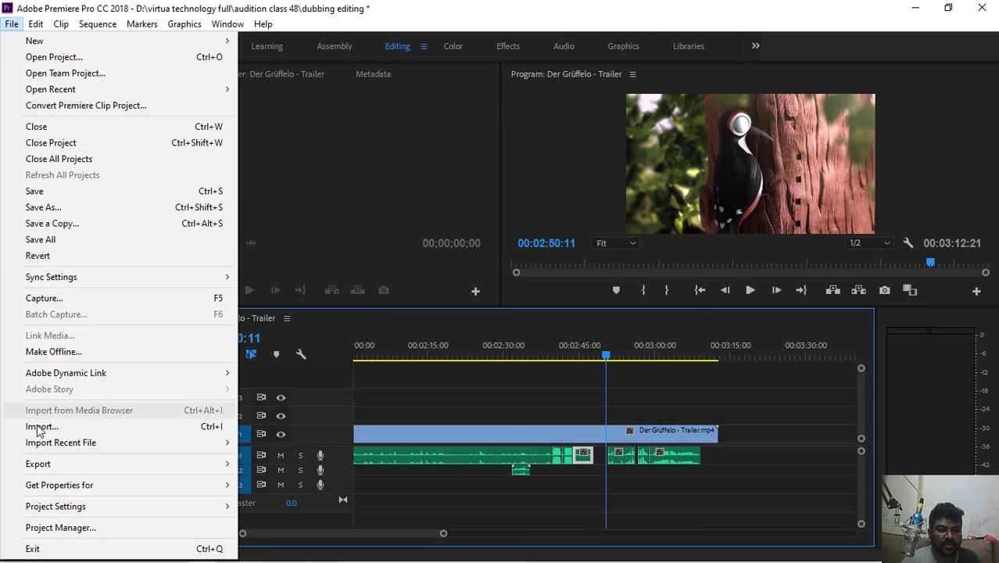
pyautogui.click(134, 426)
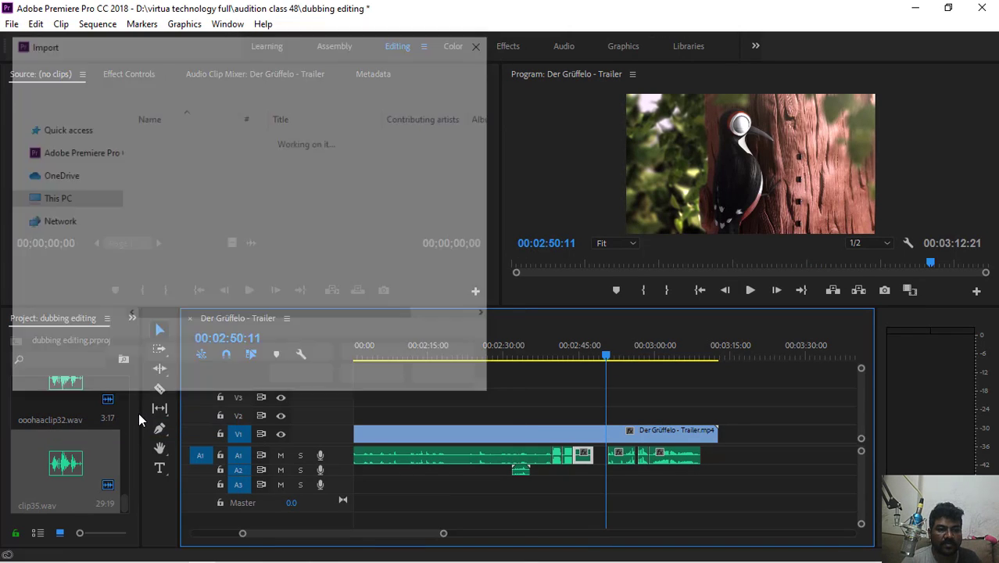
pyautogui.scroll(-4, 162, 234)
pyautogui.scroll(-5, 164, 259)
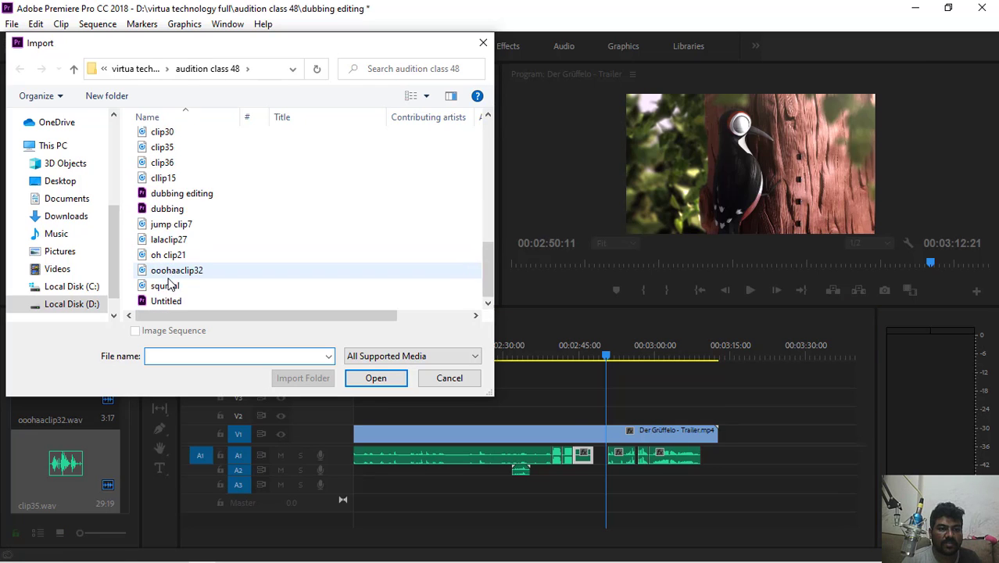
pyautogui.click(162, 163)
pyautogui.click(376, 378)
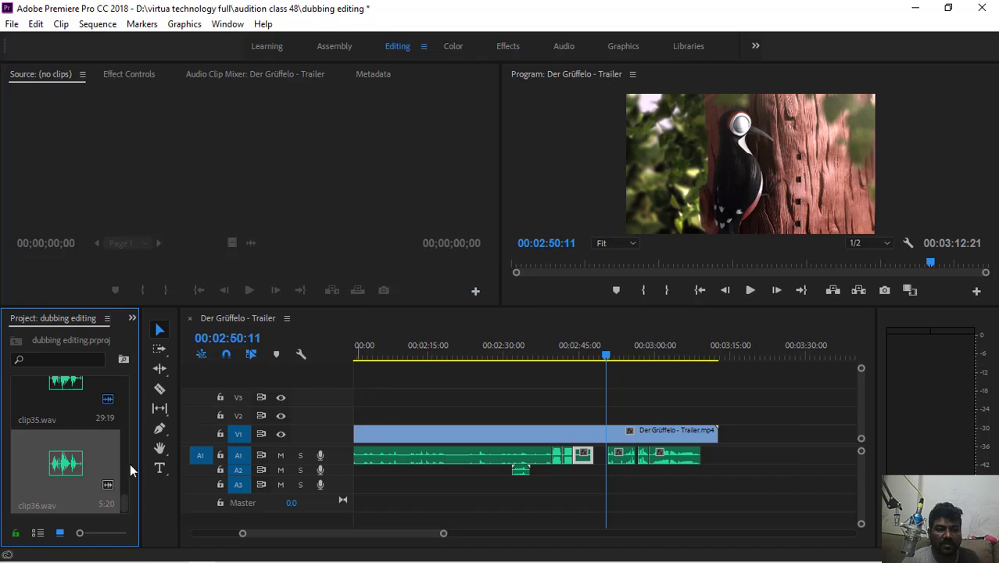
pyautogui.moveTo(55, 467); pyautogui.dragTo(699, 489)
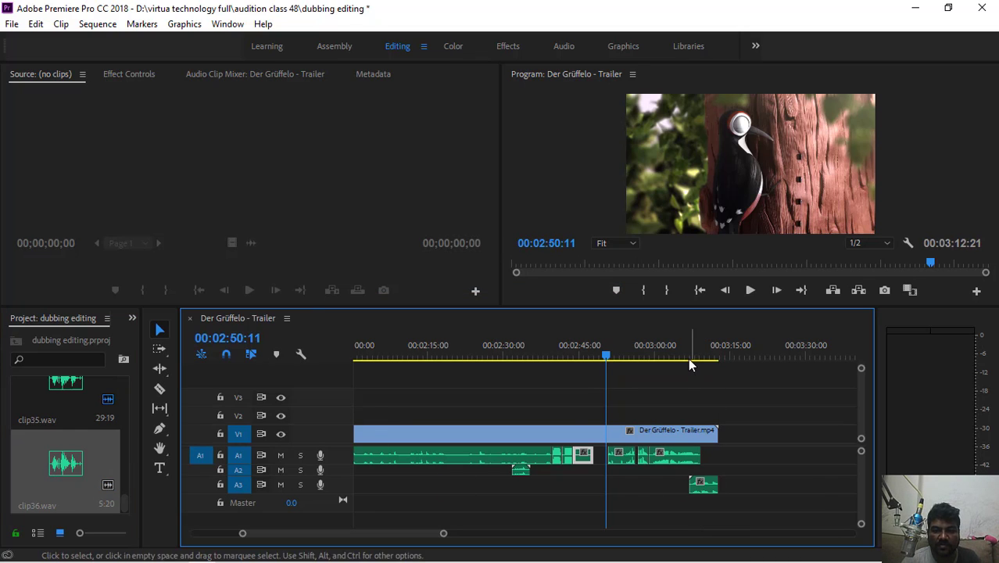
# Play the closing section of the sequence from about 00:03:03:07 to check the clip36.wav placement against the picture.
pyautogui.click(688, 359)
pyautogui.press('space')
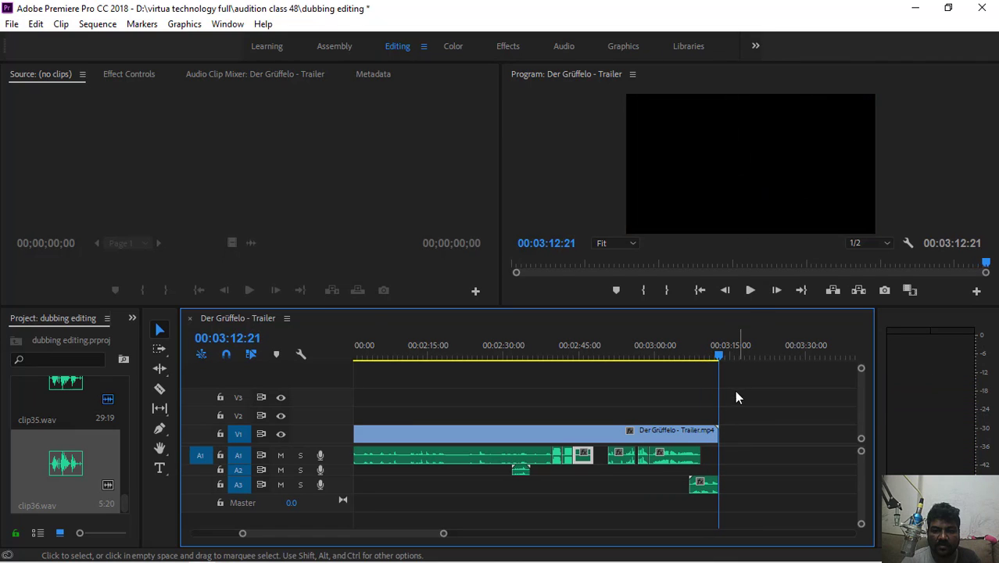
pyautogui.moveTo(719, 358); pyautogui.dragTo(712, 359)
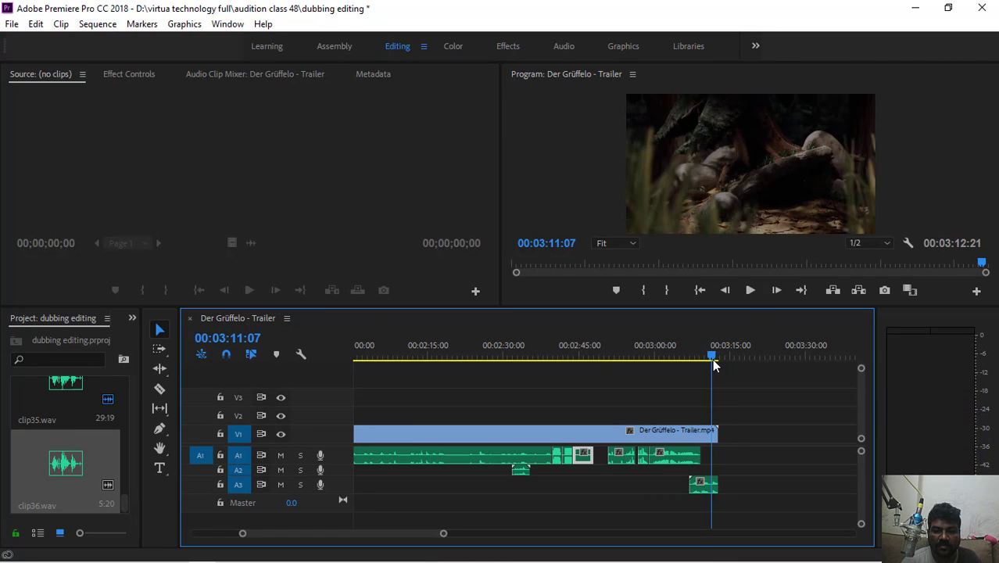
pyautogui.press('space')
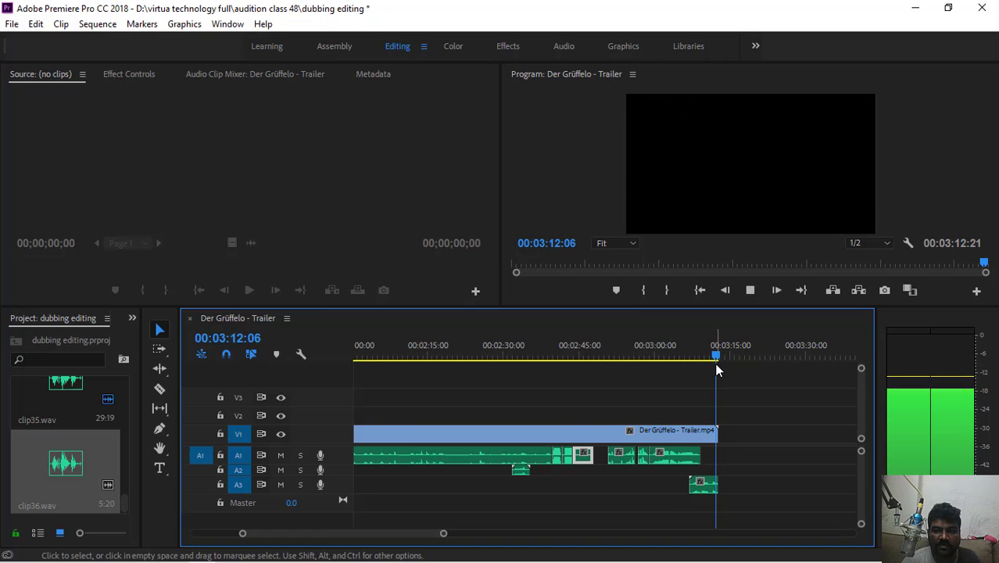
pyautogui.moveTo(715, 357); pyautogui.dragTo(670, 357)
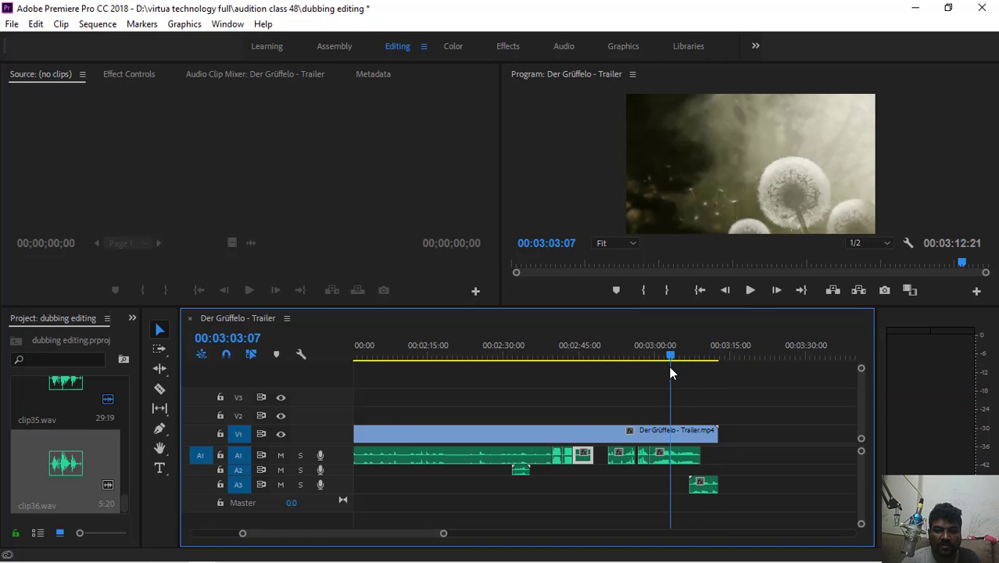
pyautogui.press('space')
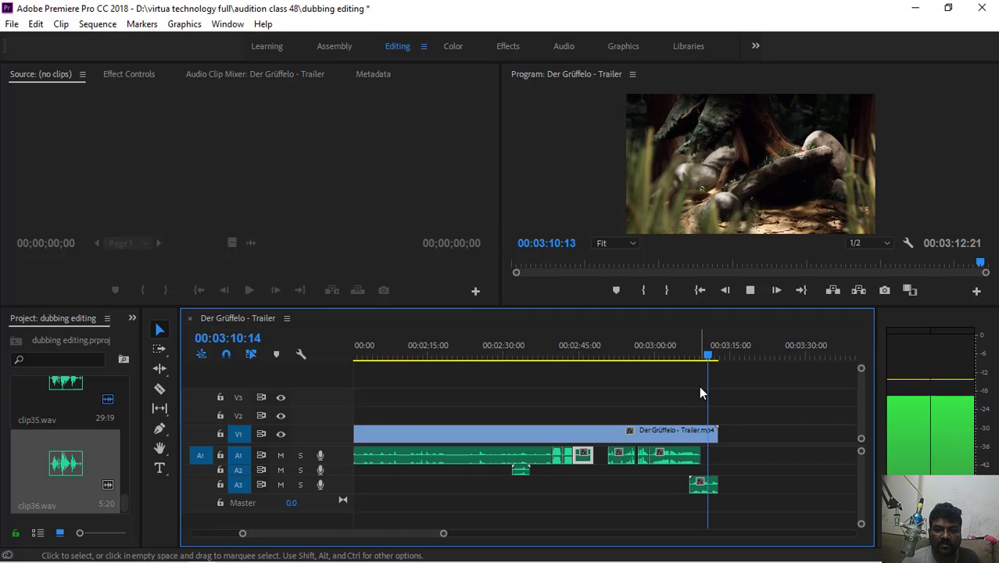
pyautogui.press('space')
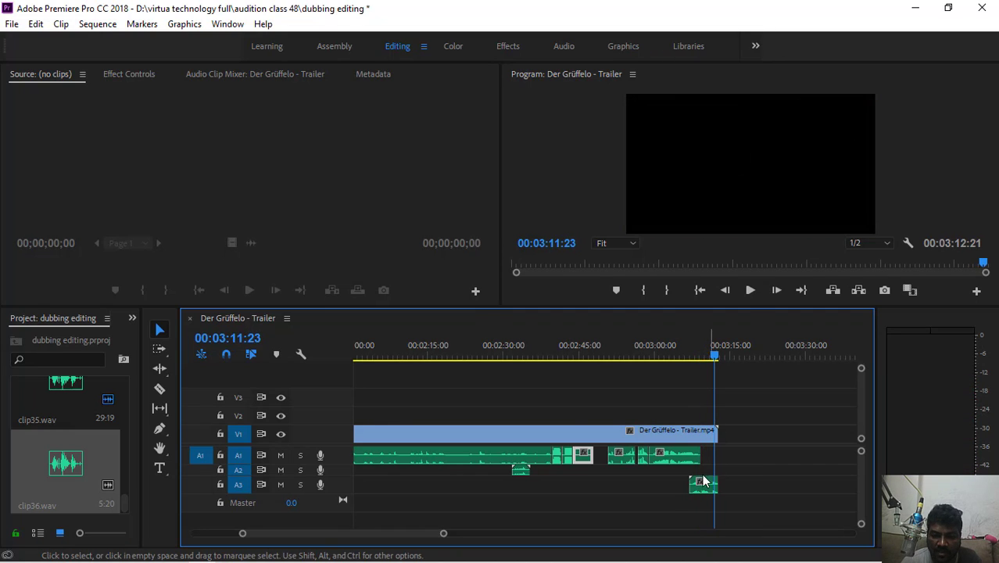
# Shift clip36.wav on track A3 slightly later so it runs past the video's end, extending to about 00:03:14:06.
pyautogui.moveTo(700, 494); pyautogui.dragTo(711, 488)
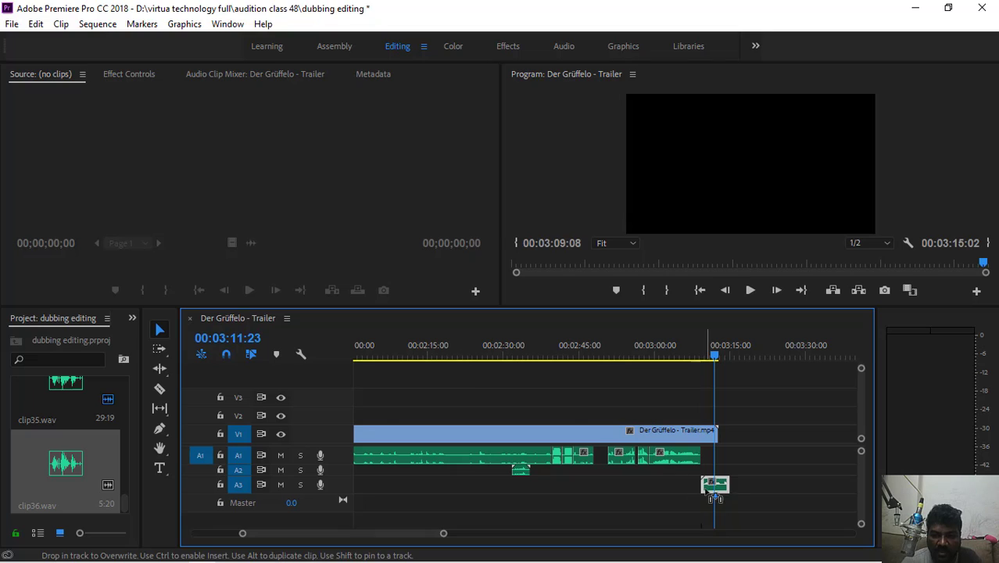
pyautogui.click(718, 357)
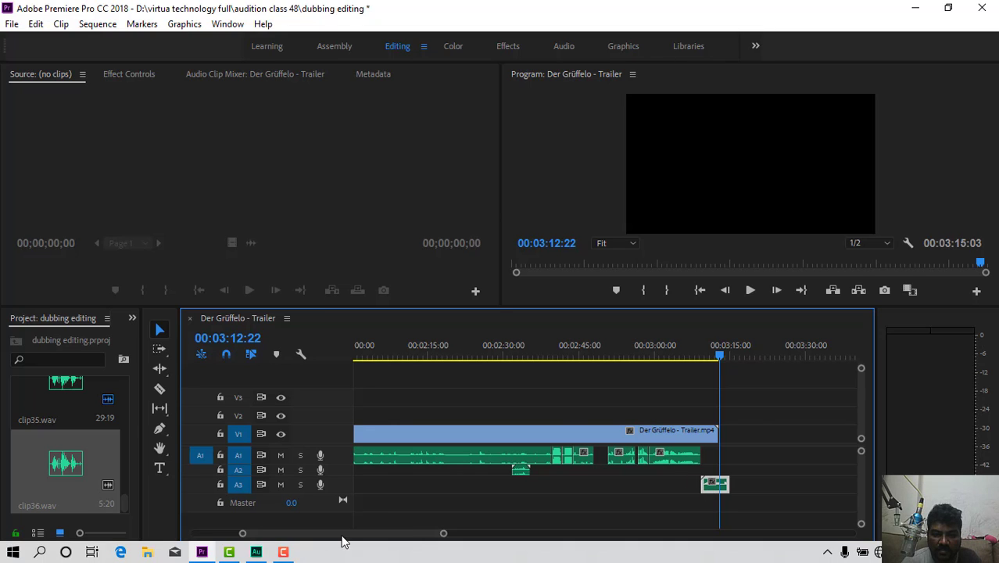
pyautogui.moveTo(443, 535); pyautogui.dragTo(405, 533)
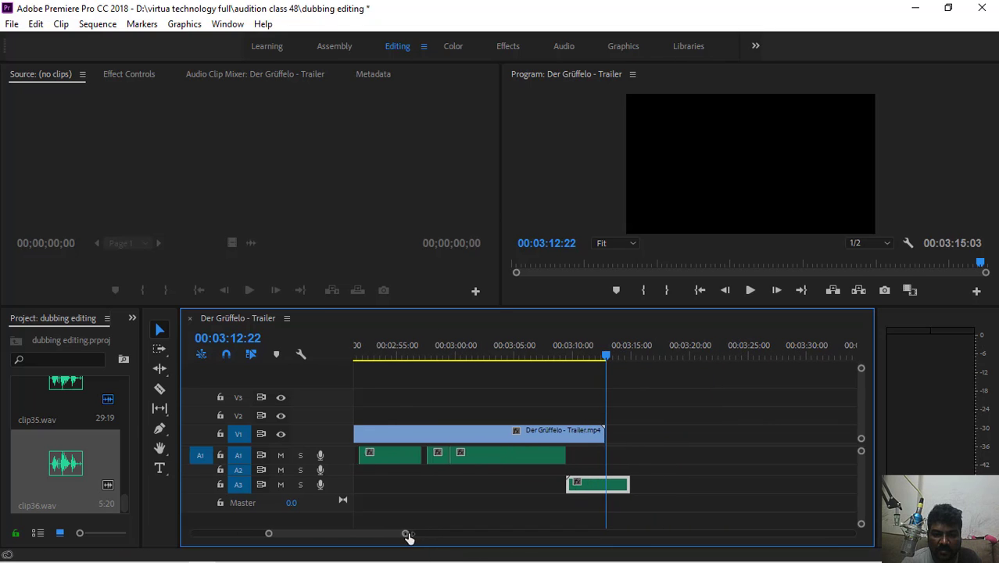
pyautogui.moveTo(591, 491); pyautogui.dragTo(580, 485)
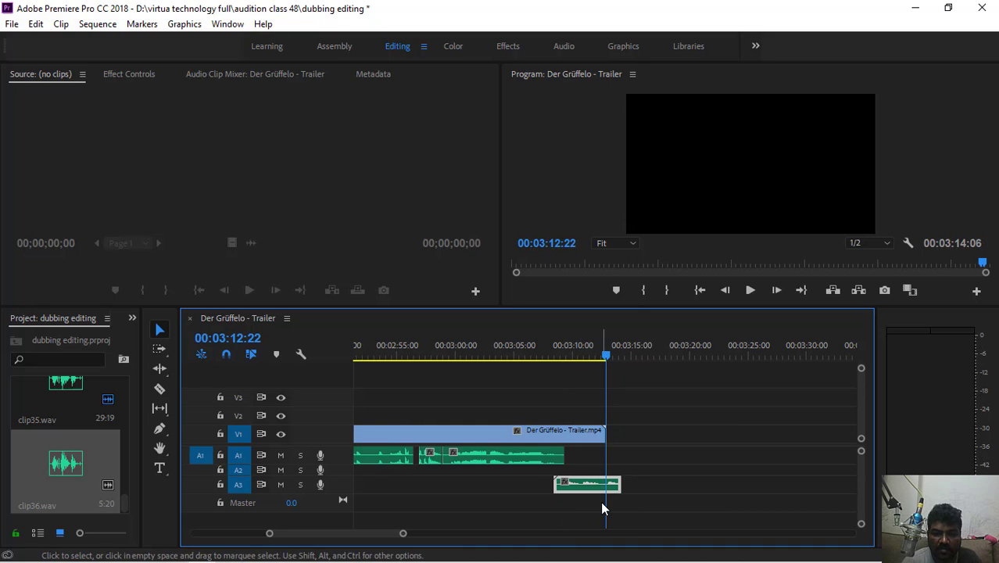
# Split clip36.wav at the end of the trailer video with the Razor tool and delete the leftover piece.
pyautogui.click(162, 391)
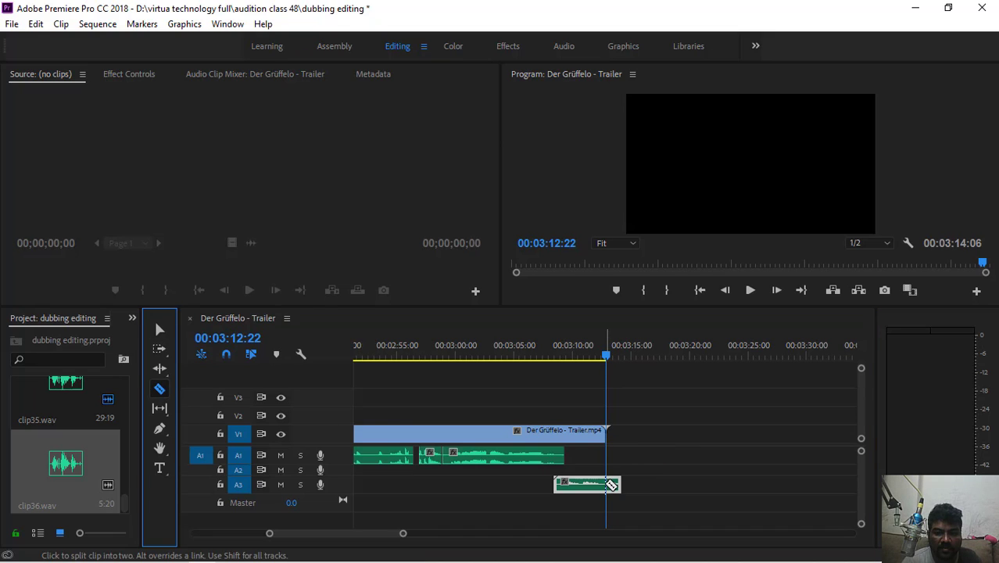
pyautogui.click(611, 485)
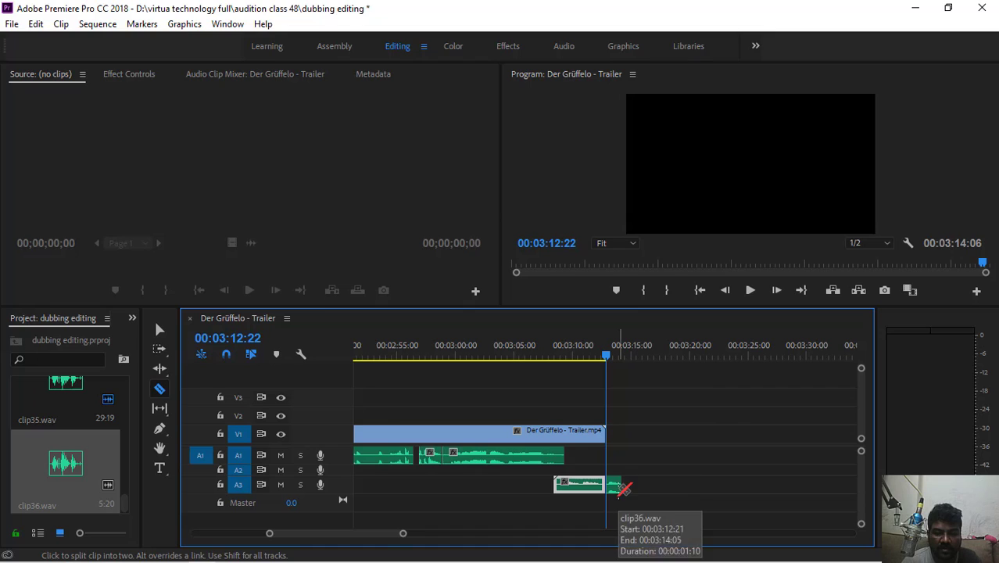
pyautogui.press('v')
pyautogui.click(616, 486)
pyautogui.press('Delete')
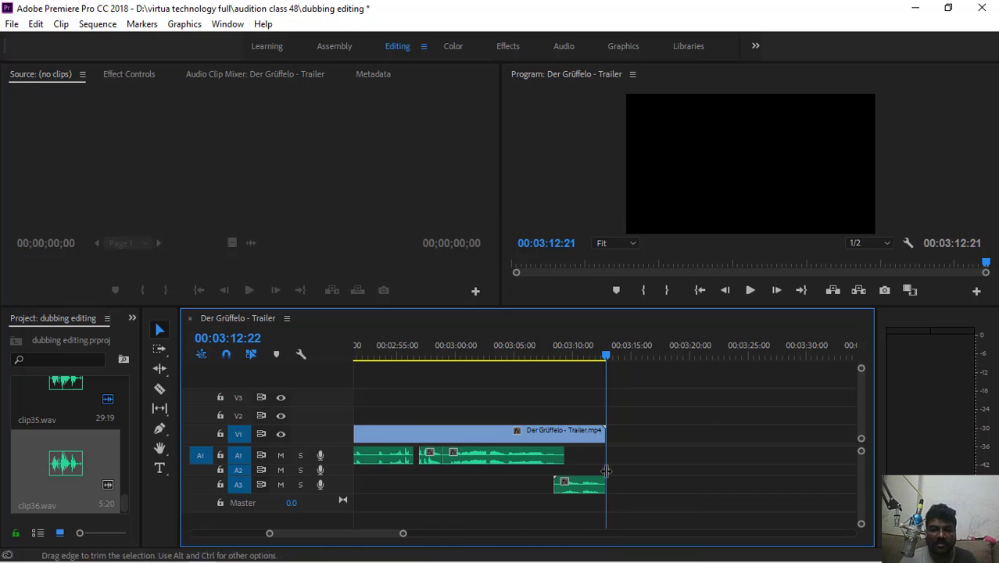
# Play the ending from about 00:03:07:08 and a short part near 00:02:56:08 to check the trimmed audio.
pyautogui.moveTo(608, 361); pyautogui.dragTo(539, 362)
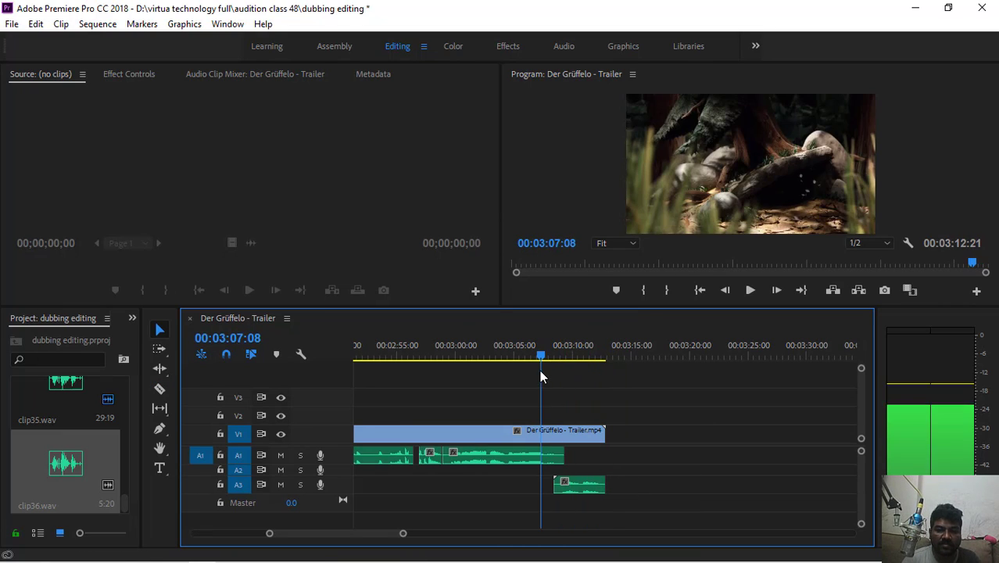
pyautogui.press('space')
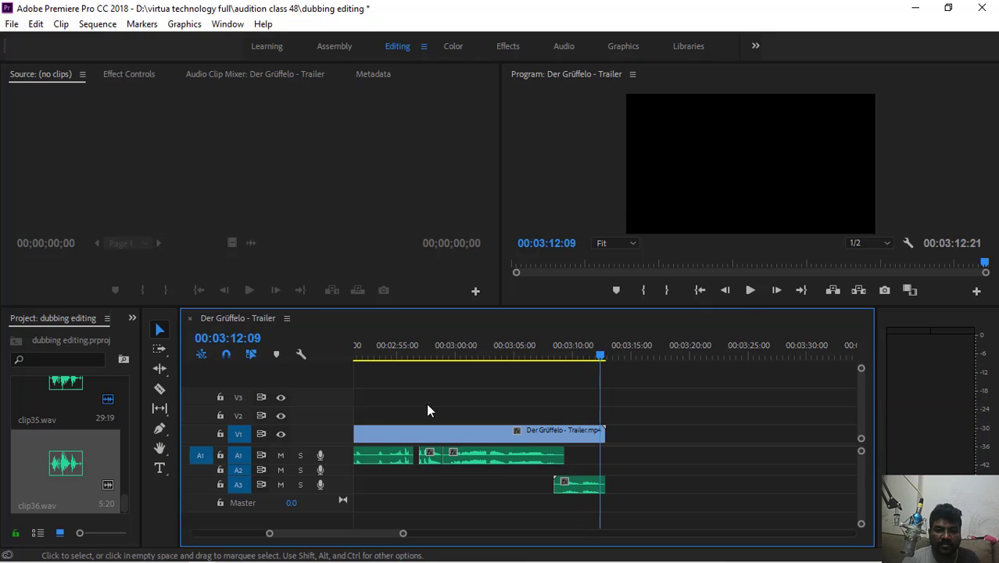
pyautogui.click(407, 349)
pyautogui.press('space')
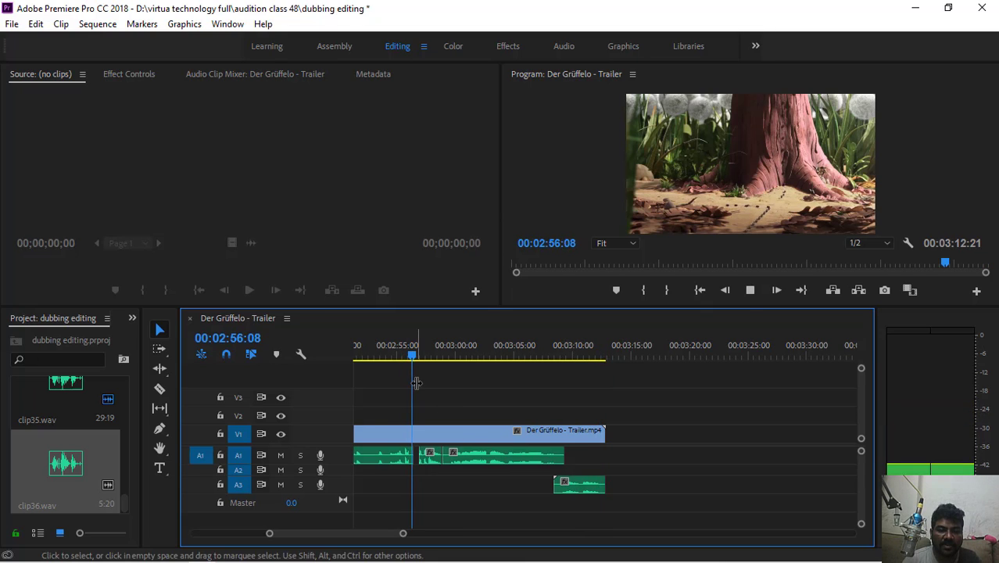
pyautogui.press('space')
# Switch to Adobe Audition, delete the whole previous take from Der Grüffelo - Trailer_2.mp4, and start a new recording.
pyautogui.moveTo(220, 560)
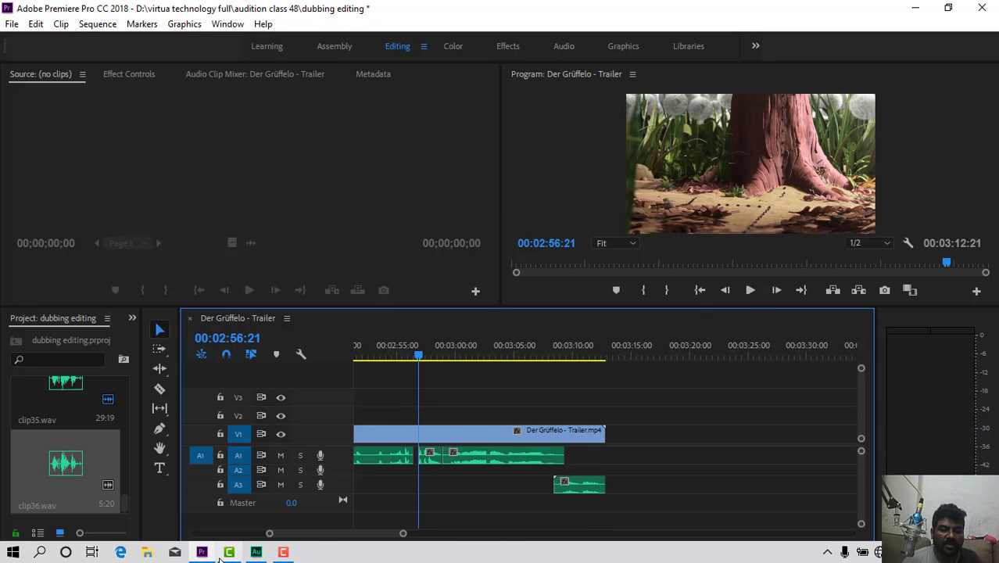
pyautogui.click(283, 552)
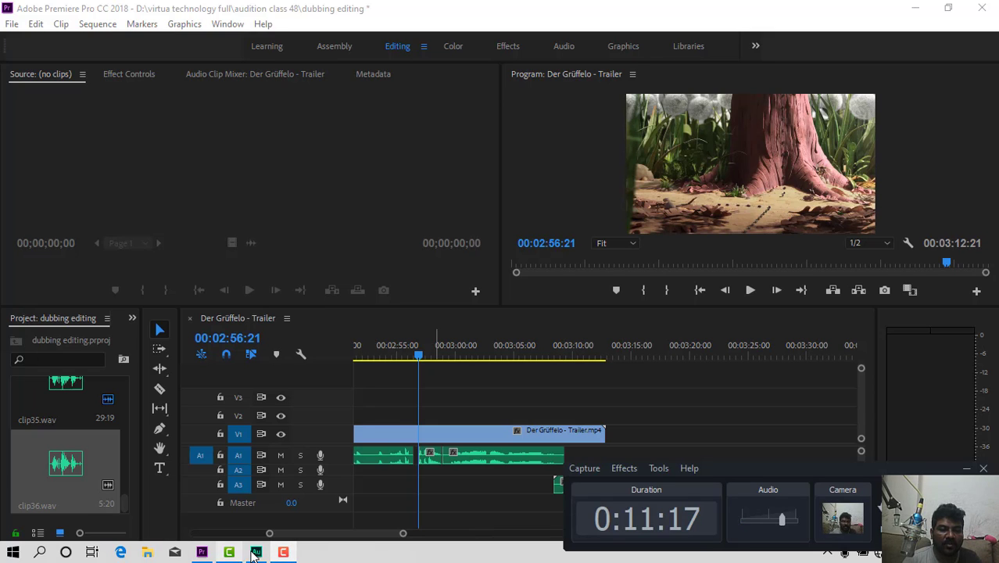
pyautogui.click(257, 552)
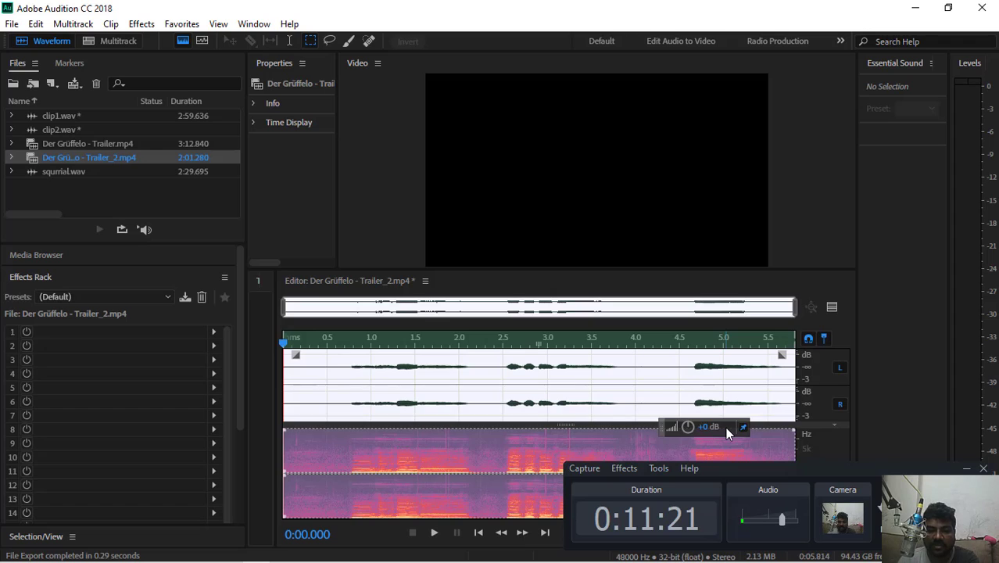
pyautogui.press('Delete')
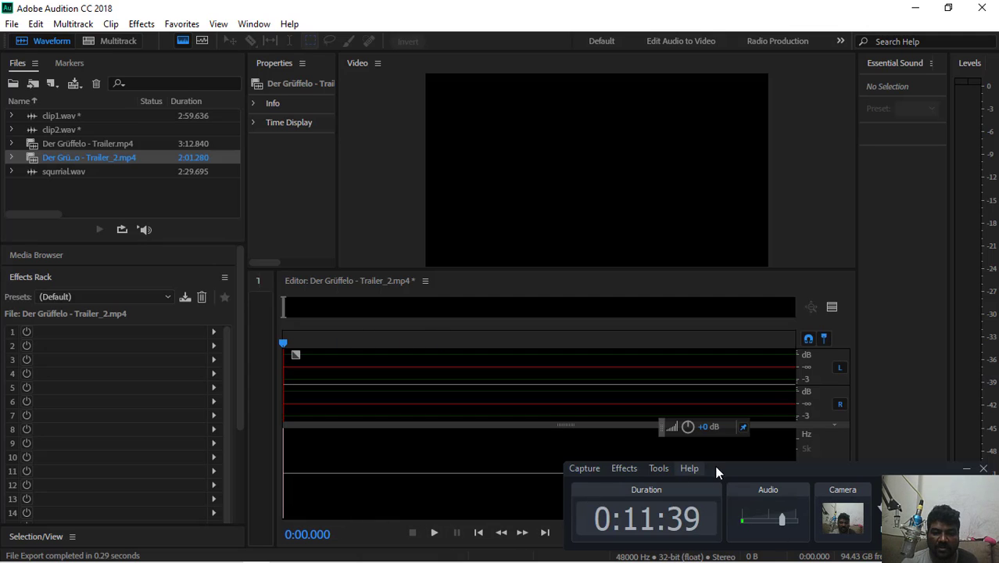
pyautogui.moveTo(758, 470); pyautogui.dragTo(805, 492)
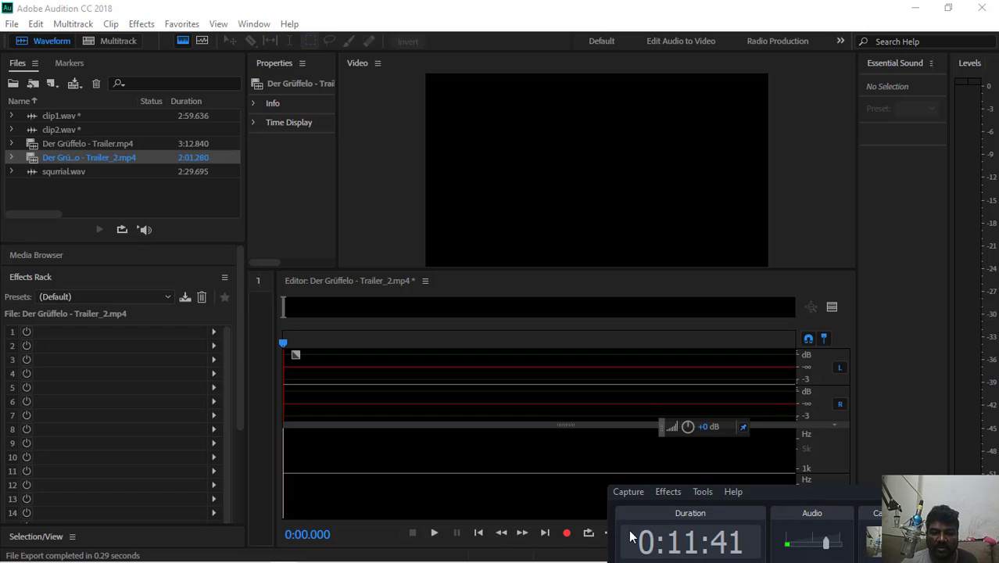
pyautogui.click(568, 534)
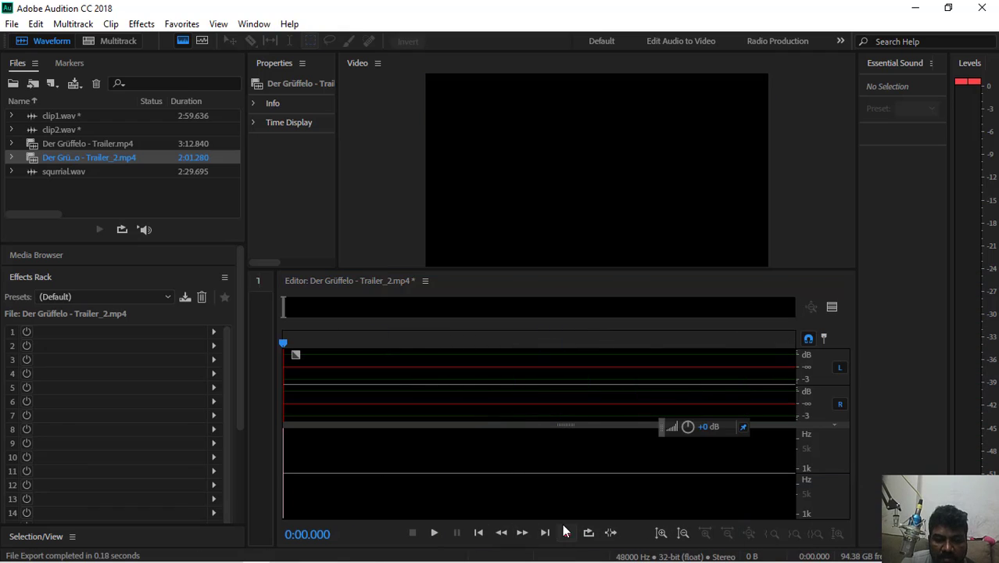
pyautogui.click(567, 533)
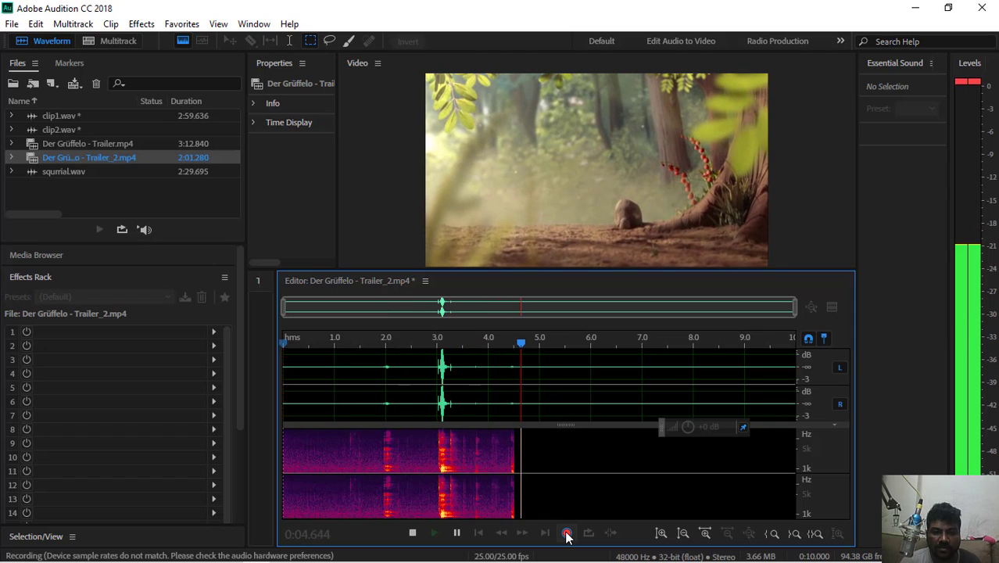
pyautogui.click(567, 532)
pyautogui.press('Delete')
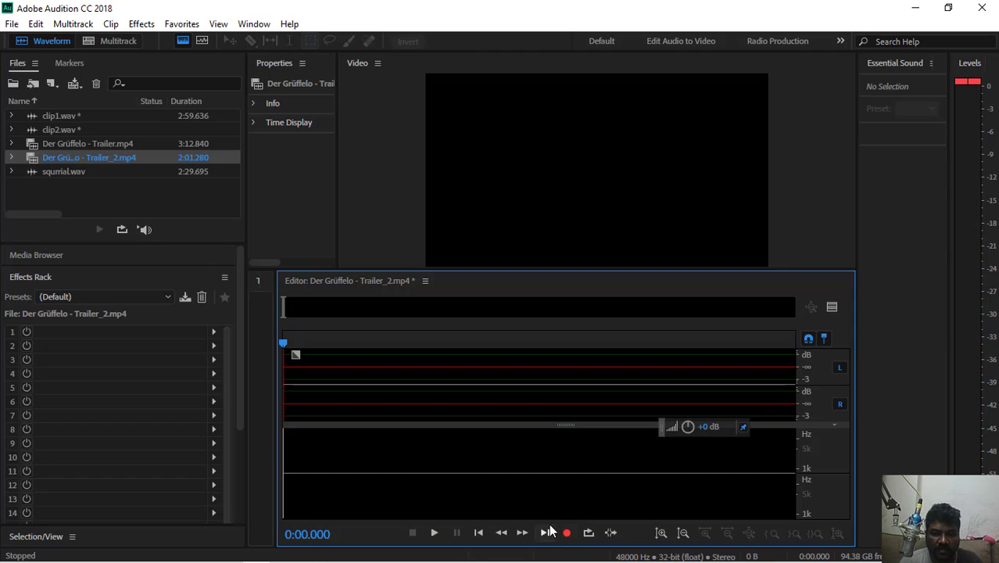
# Record a take of about 5.4 seconds in Der Grüffelo - Trailer_2.mp4 and delete roughly its first 0.7 seconds.
pyautogui.click(567, 534)
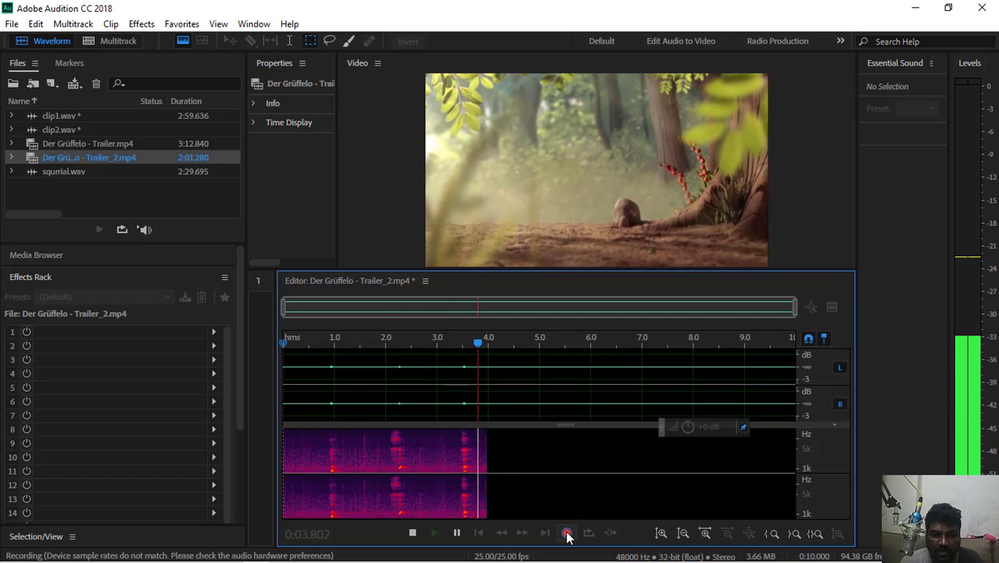
pyautogui.click(567, 534)
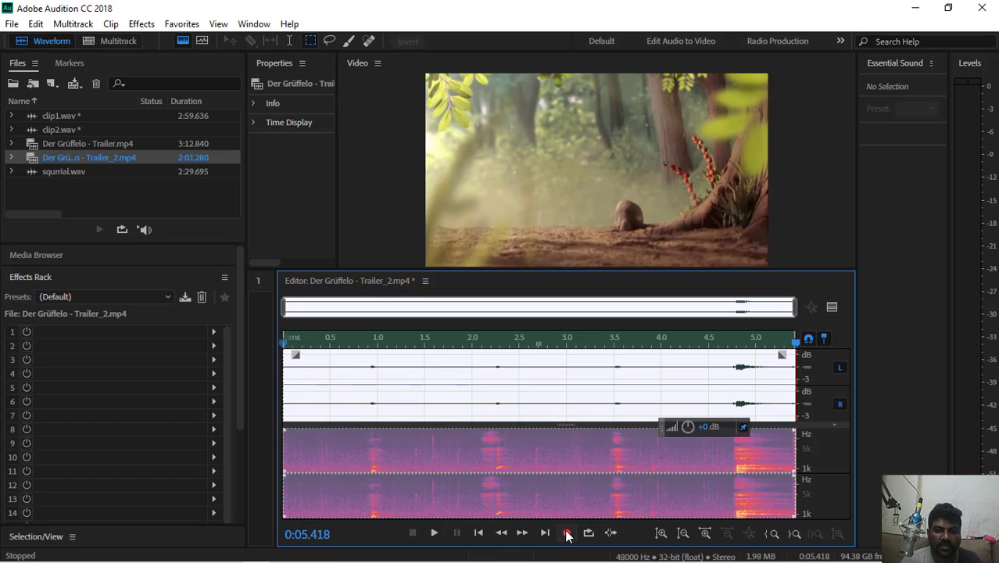
pyautogui.moveTo(346, 389); pyautogui.dragTo(11, 429)
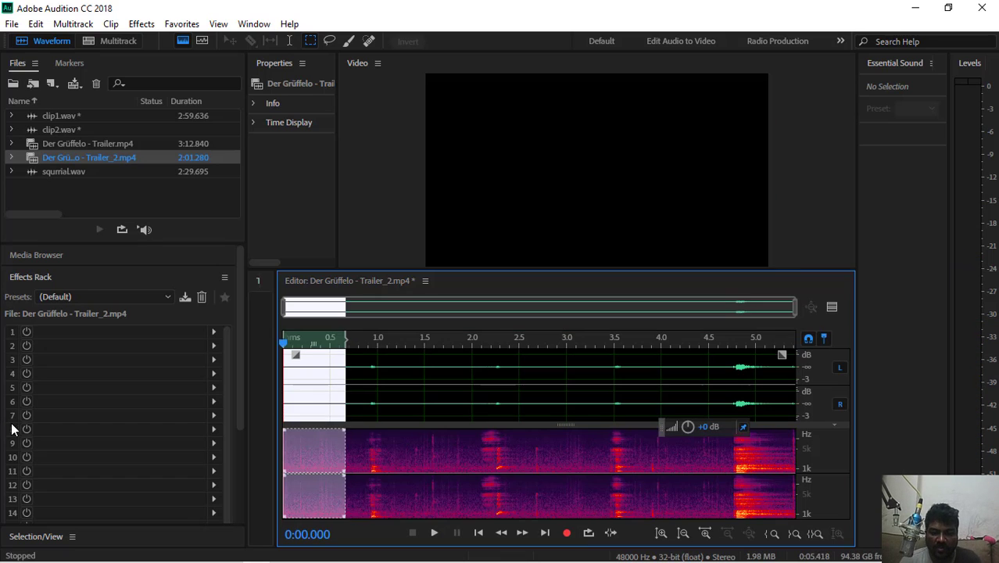
pyautogui.press('Delete')
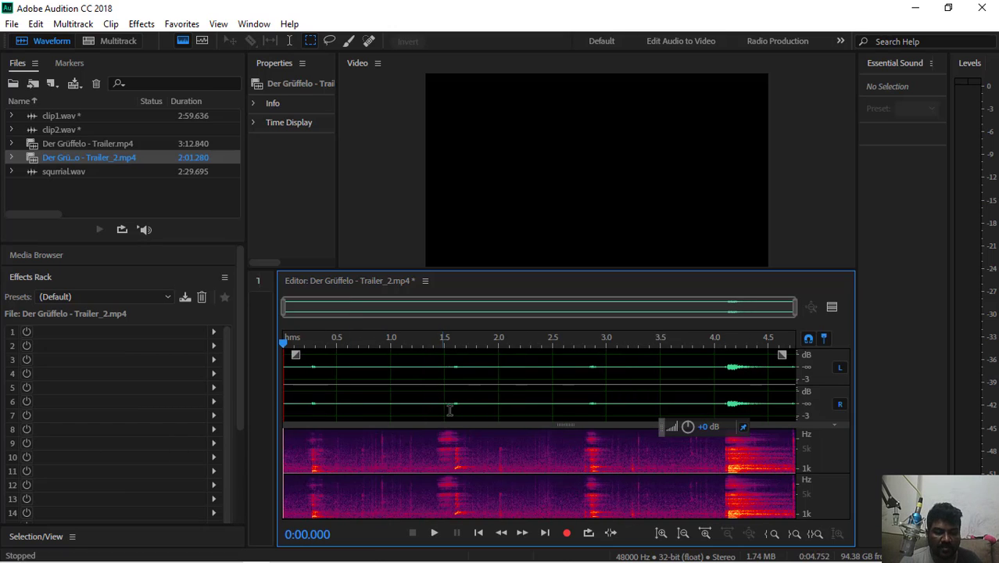
# Select the entire take and export it as clip38.wav in the audition class 48 folder.
pyautogui.hotkey('ctrl', 'a')
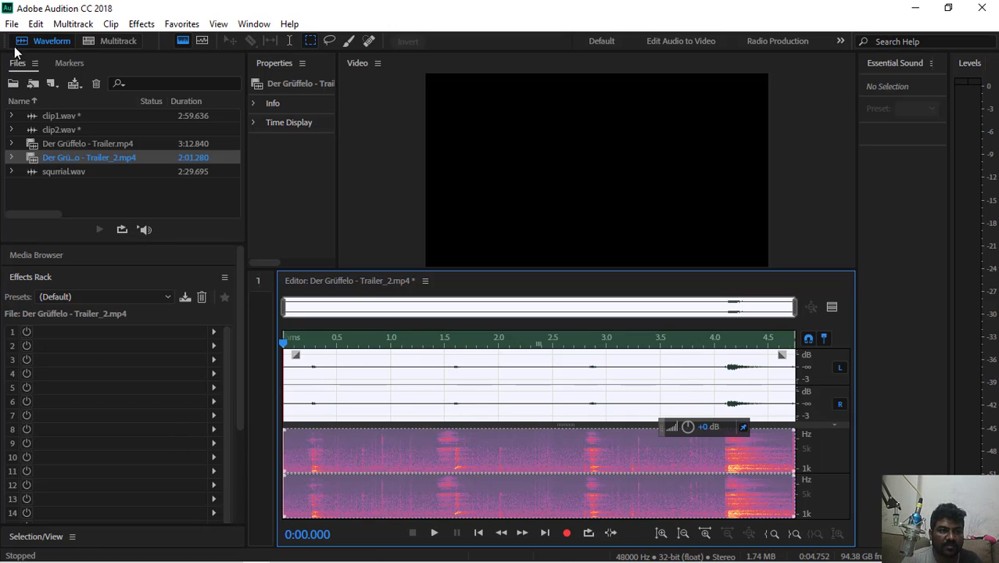
pyautogui.click(12, 23)
pyautogui.moveTo(100, 307)
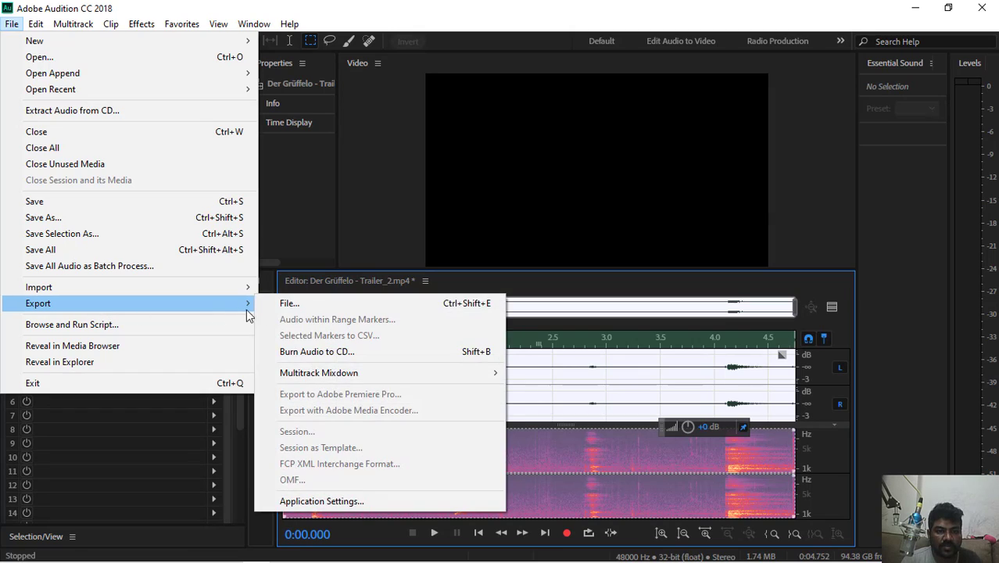
pyautogui.click(274, 305)
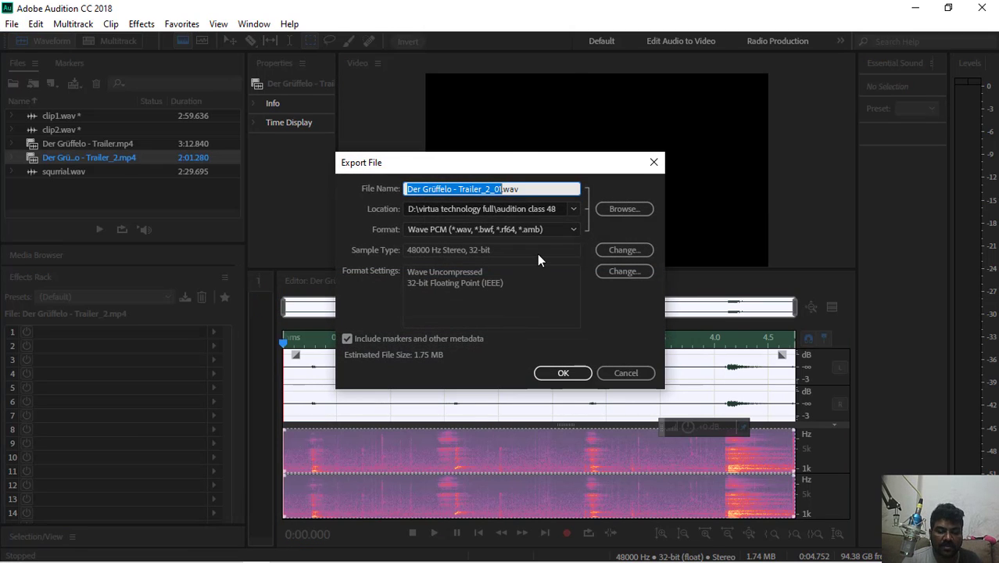
pyautogui.write('clip')
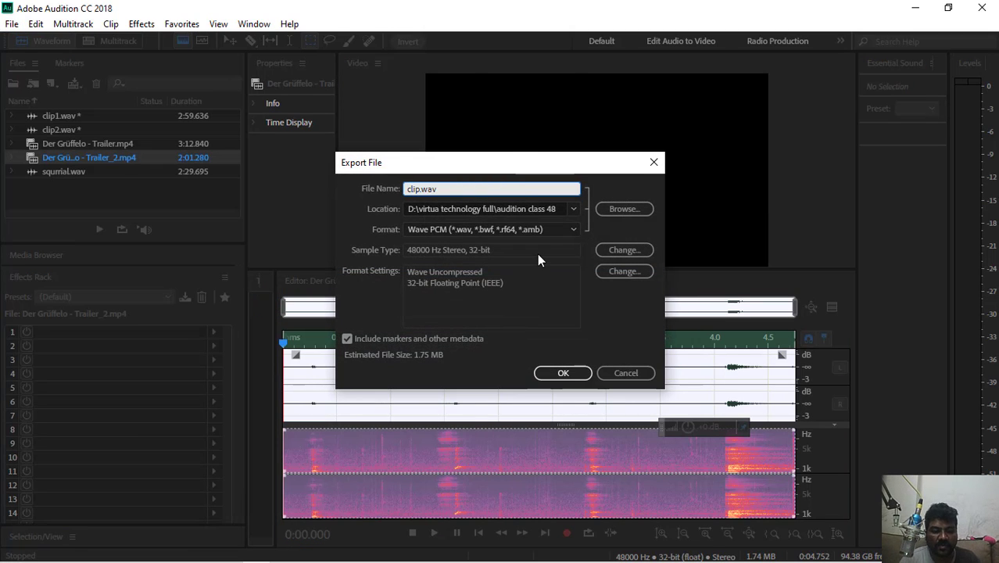
pyautogui.write('38')
pyautogui.click(565, 373)
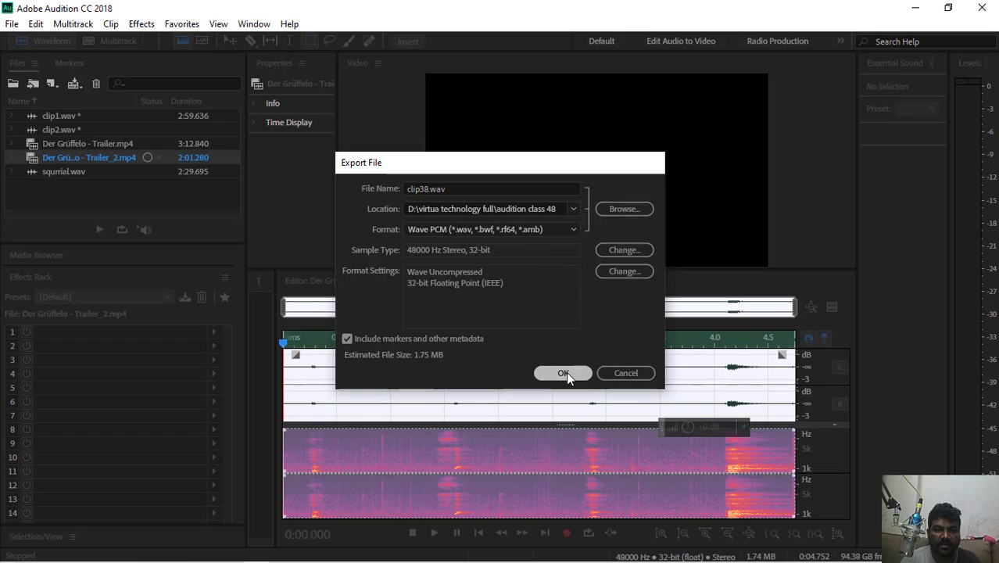
# Switch to Adobe Premiere Pro and import clip38 from the audition class 48 folder into the project.
pyautogui.moveTo(173, 561)
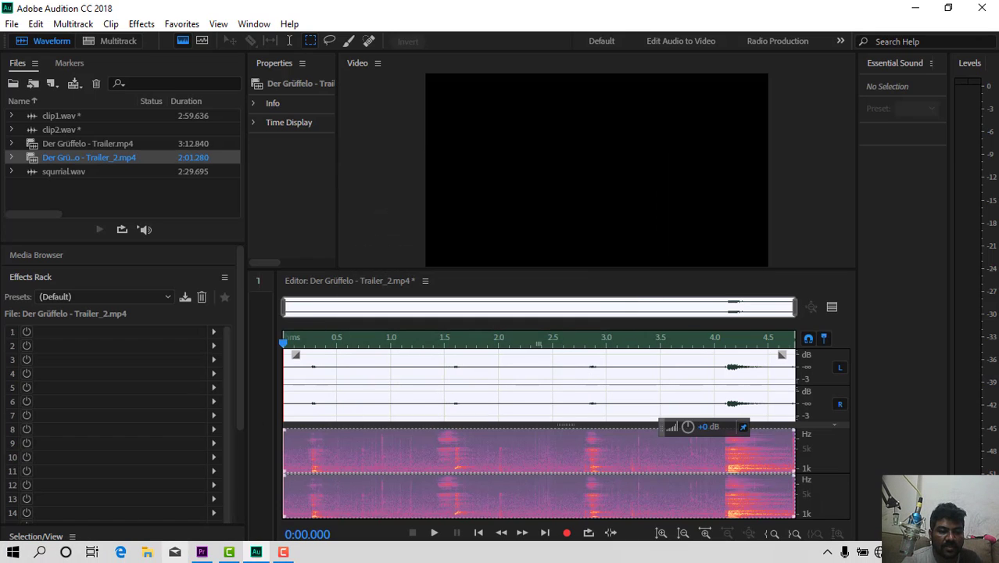
pyautogui.click(203, 552)
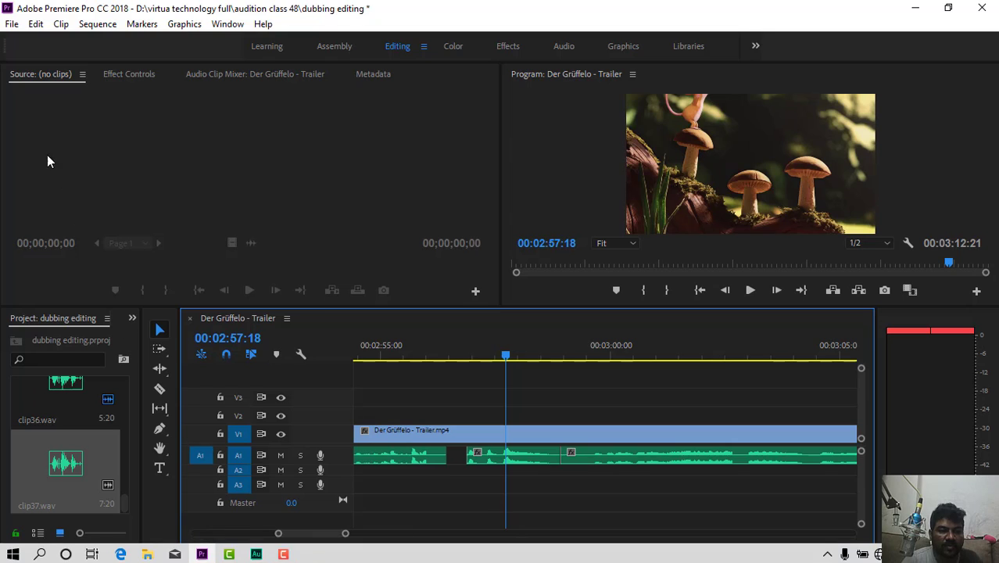
pyautogui.click(12, 25)
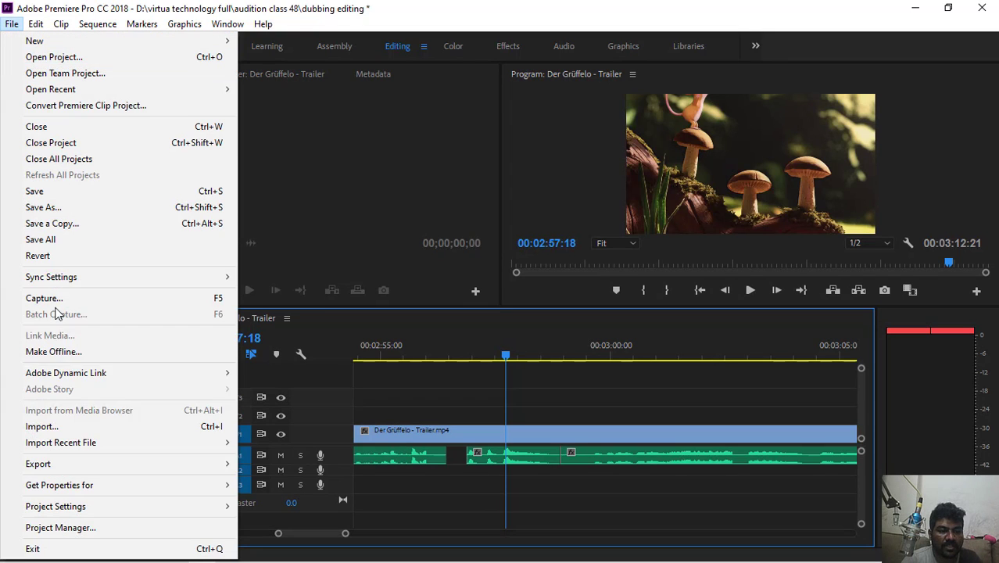
pyautogui.click(52, 426)
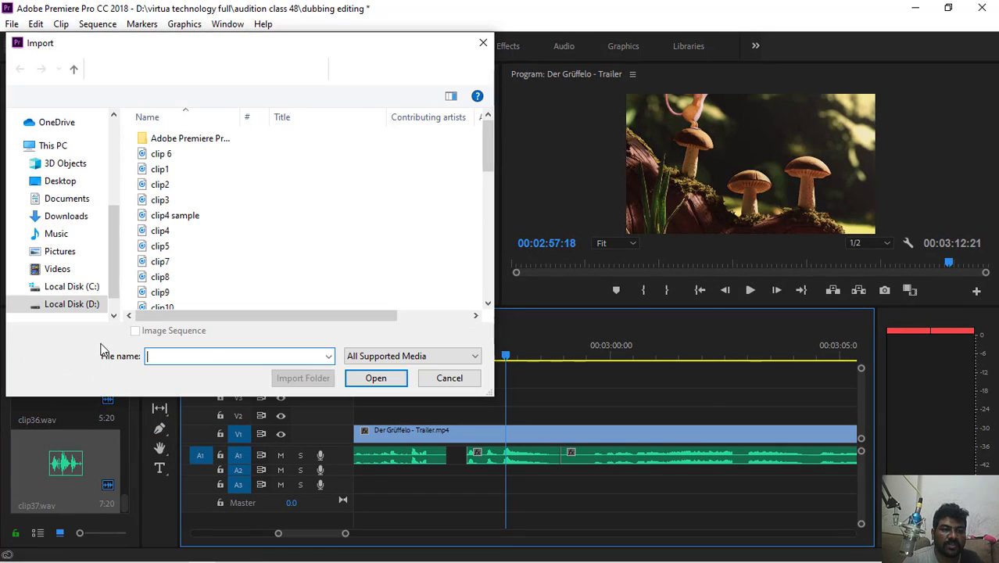
pyautogui.scroll(-4, 183, 272)
pyautogui.scroll(-6, 183, 274)
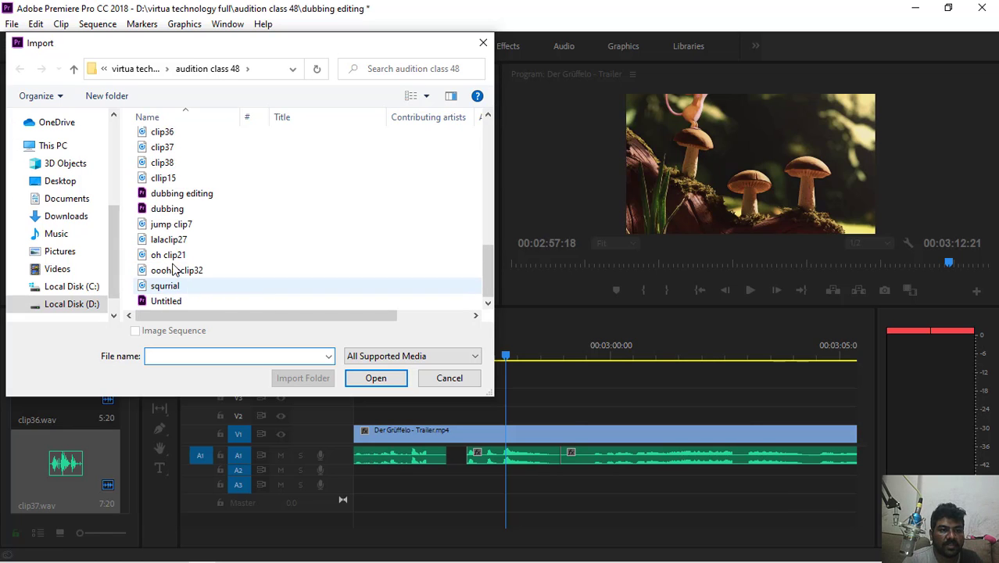
pyautogui.click(163, 162)
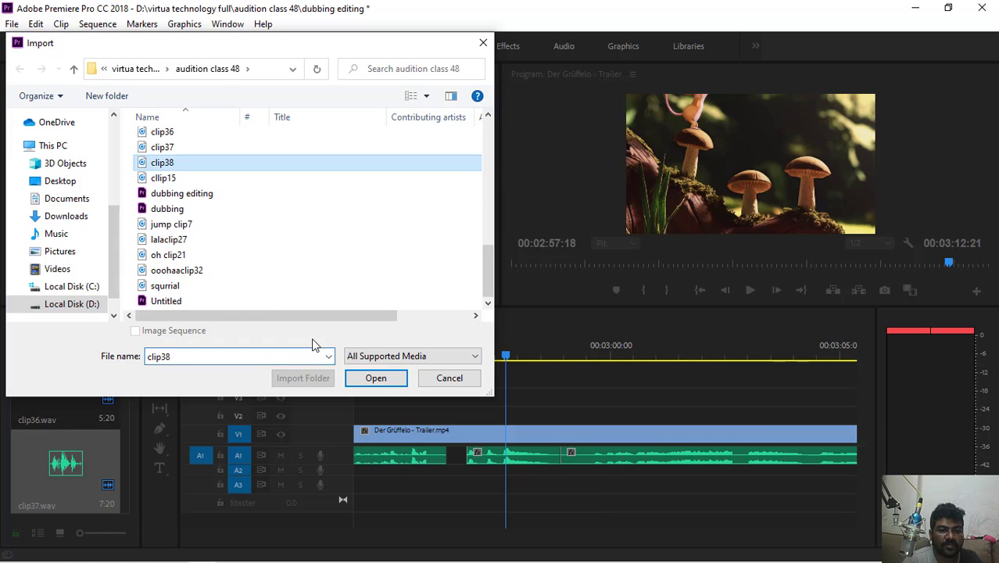
pyautogui.click(379, 379)
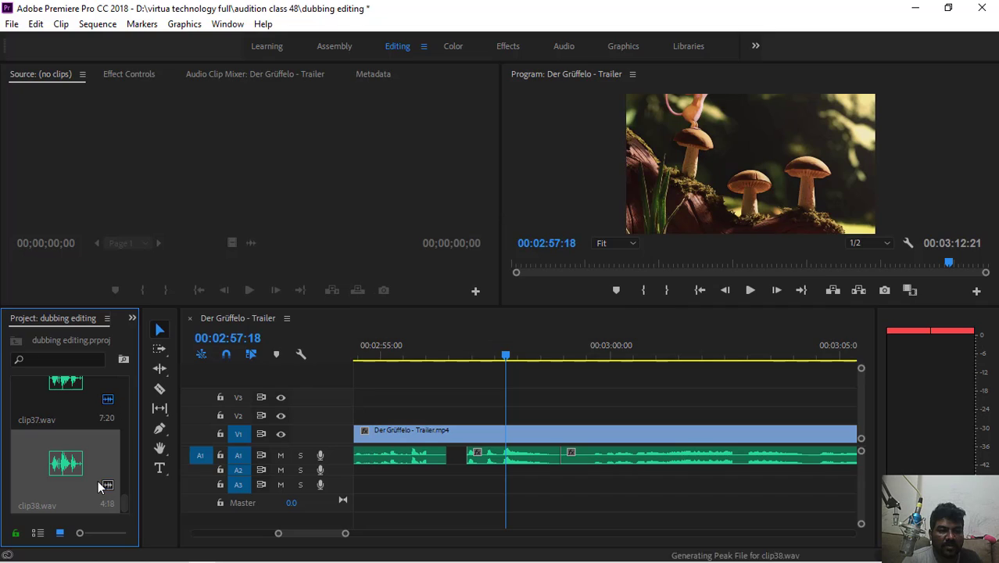
# Place clip38.wav on track A3 starting at about 00:02:56:11 and play it against the video twice.
pyautogui.moveTo(62, 467); pyautogui.dragTo(442, 487)
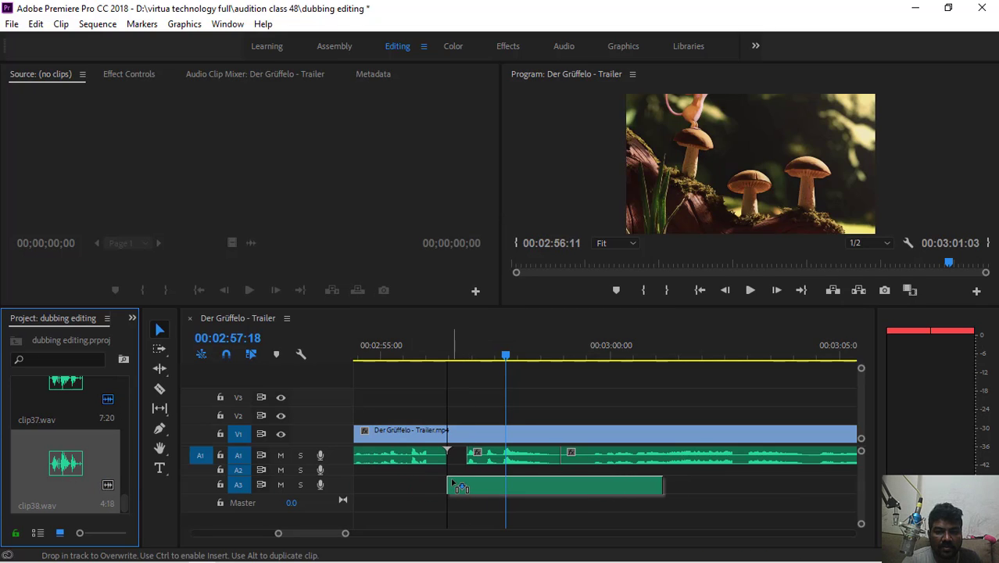
pyautogui.click(444, 352)
pyautogui.press('space')
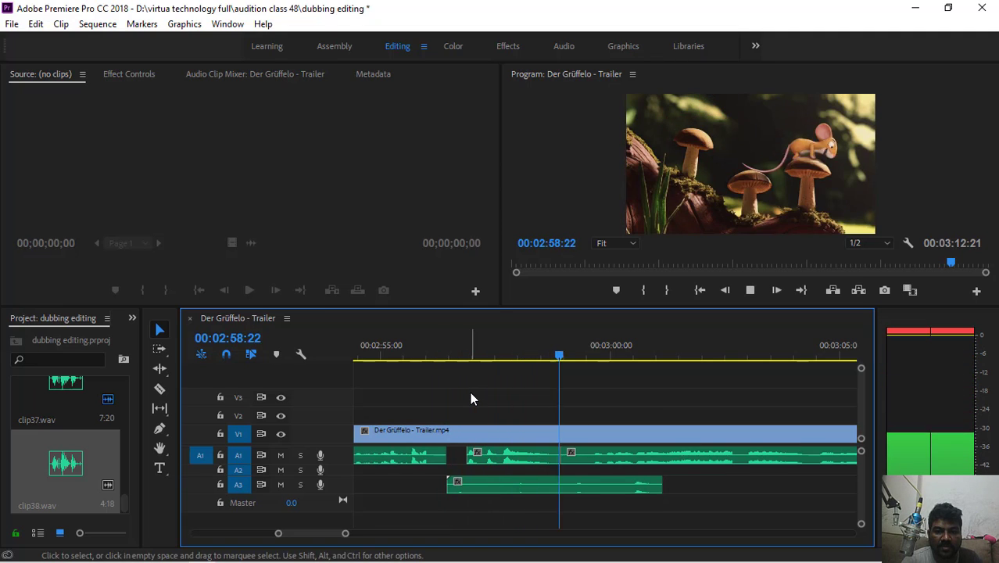
pyautogui.press('space')
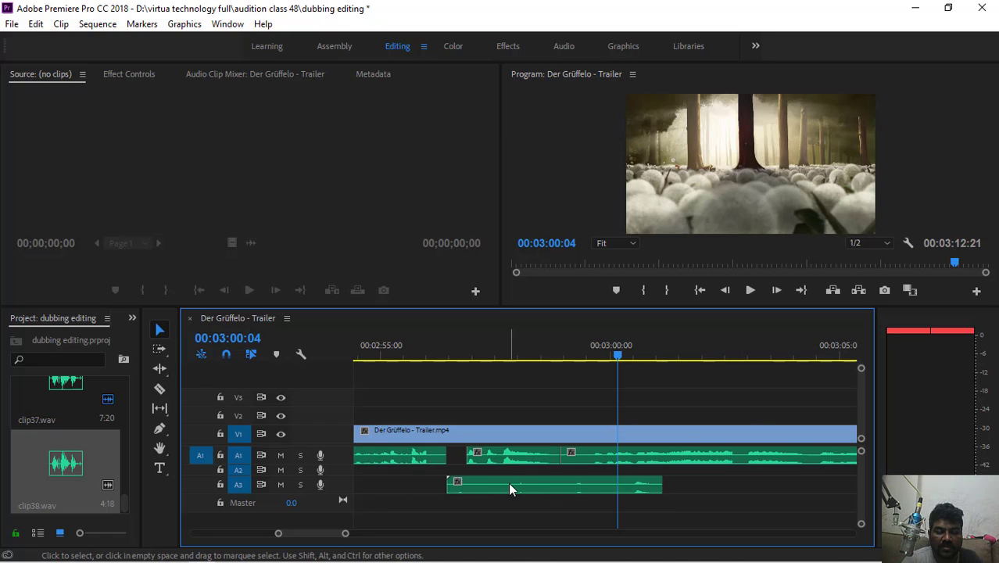
pyautogui.click(446, 358)
pyautogui.press('space')
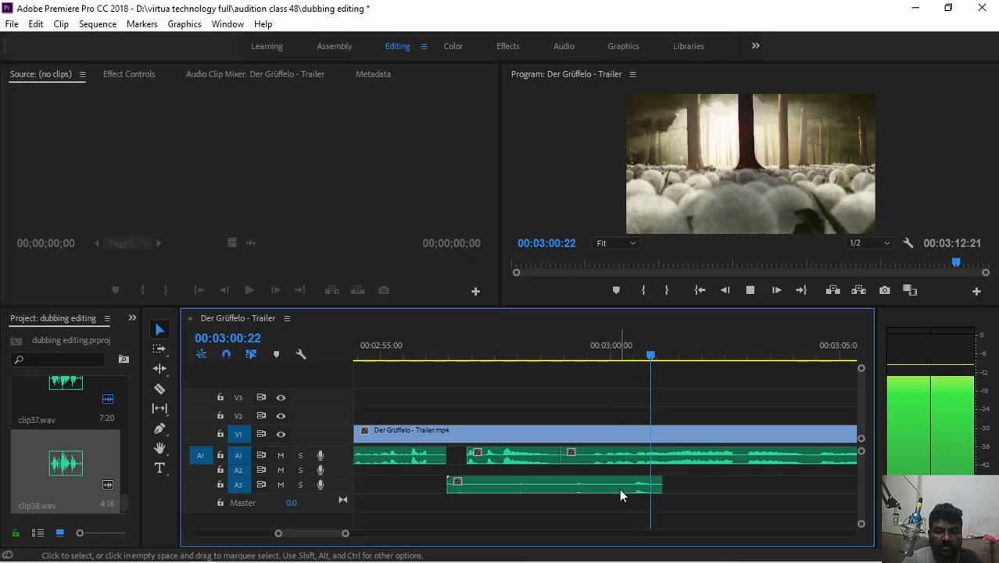
pyautogui.press('space')
# Split clip38.wav just before its loud final sound, at about 00:03:00:10, with the Razor tool and delete the earlier piece.
pyautogui.click(159, 388)
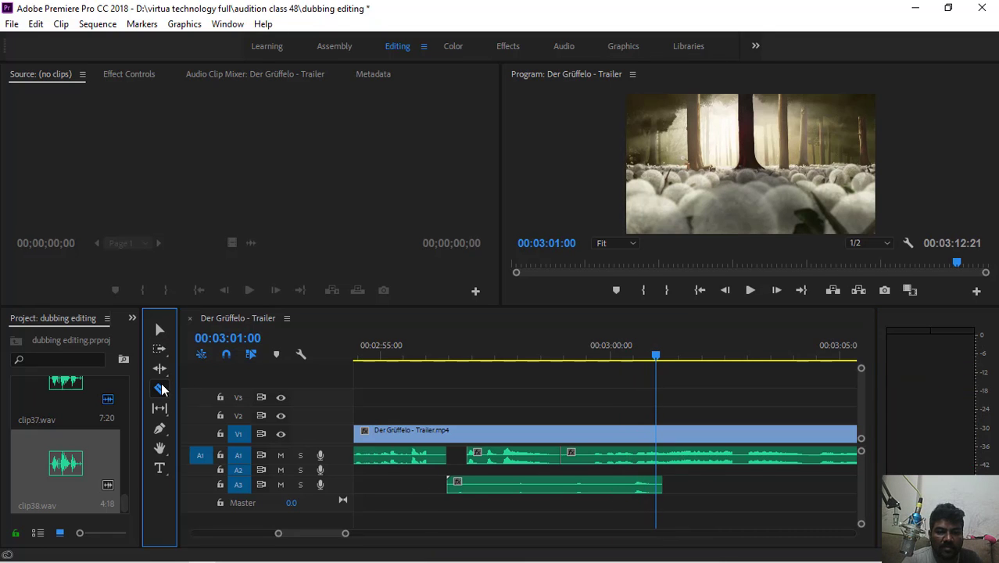
pyautogui.click(632, 486)
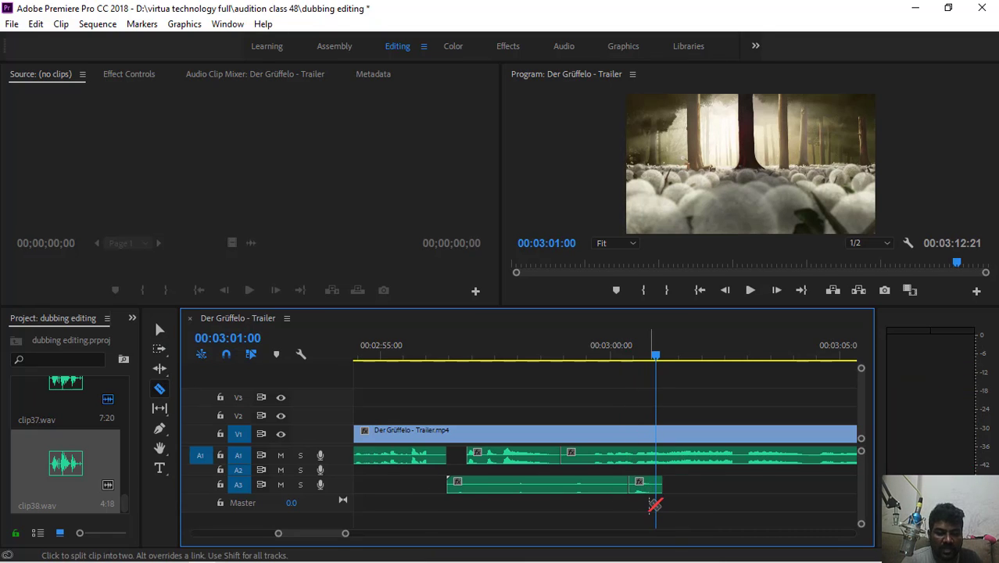
pyautogui.press('v')
pyautogui.click(599, 487)
pyautogui.press('Delete')
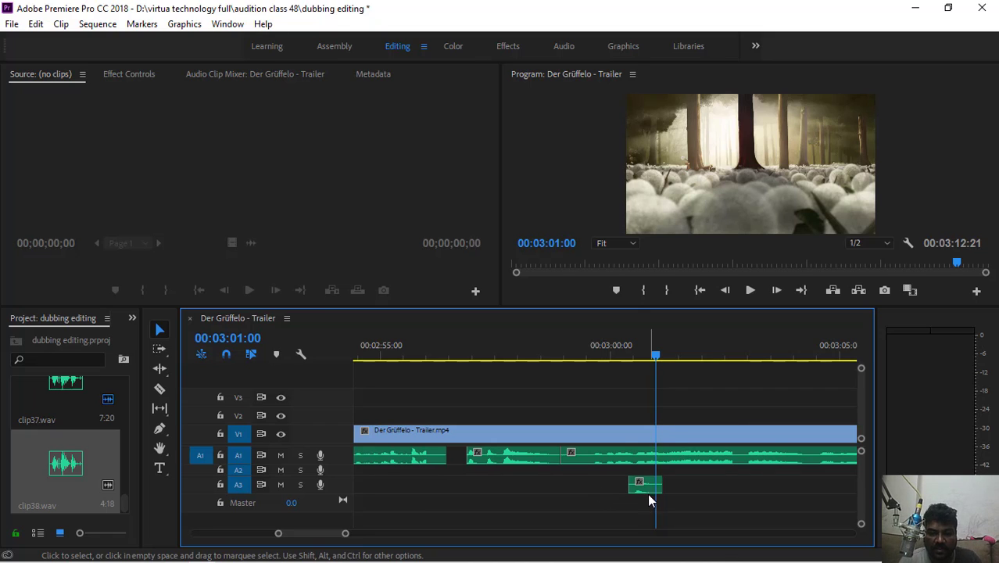
# Move the remaining clip38.wav piece on A3 back to about 00:02:56:11 and play it from there.
pyautogui.moveTo(643, 489); pyautogui.dragTo(465, 491)
pyautogui.press('space')
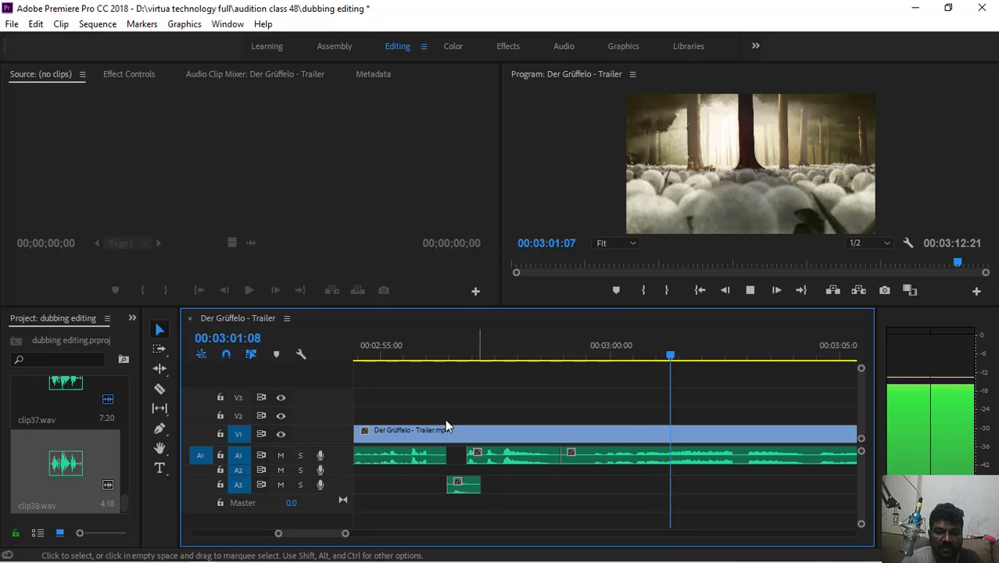
pyautogui.click(442, 346)
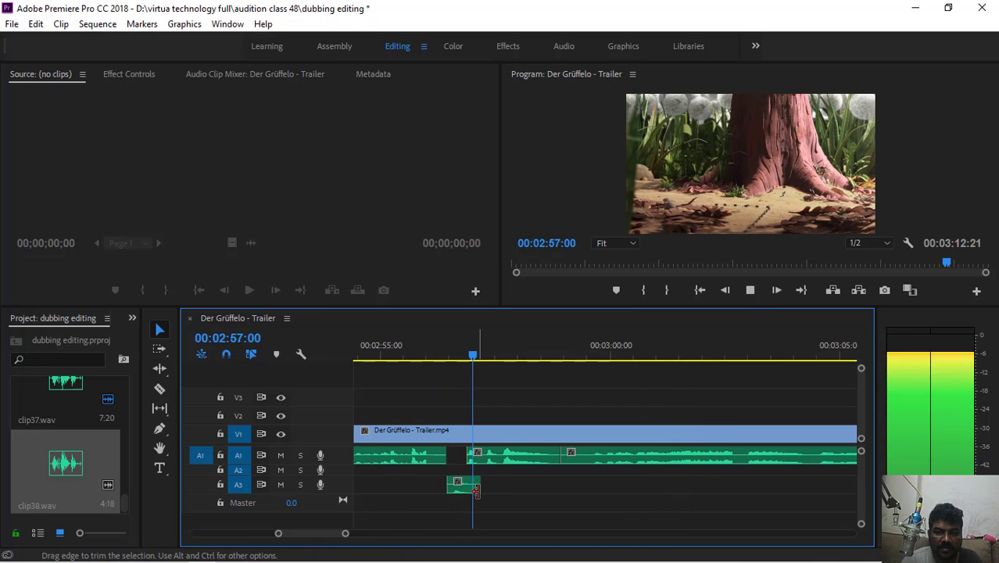
pyautogui.press('space')
# Align the clip38.wav piece on A3 with the start of the A1 clip after the gap and play from 00:02:56:23.
pyautogui.moveTo(457, 485); pyautogui.dragTo(481, 486)
pyautogui.click(466, 369)
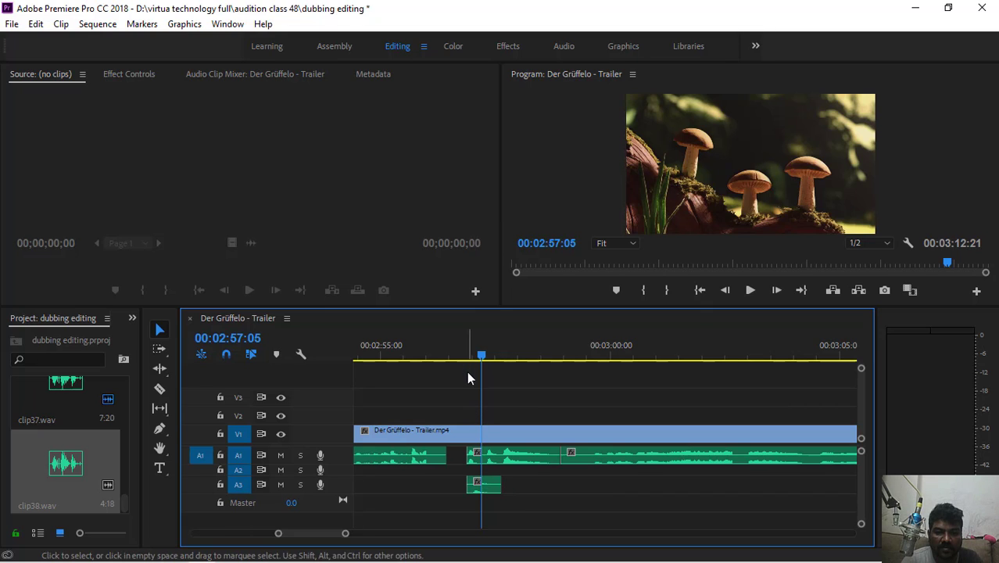
pyautogui.moveTo(478, 359); pyautogui.dragTo(469, 357)
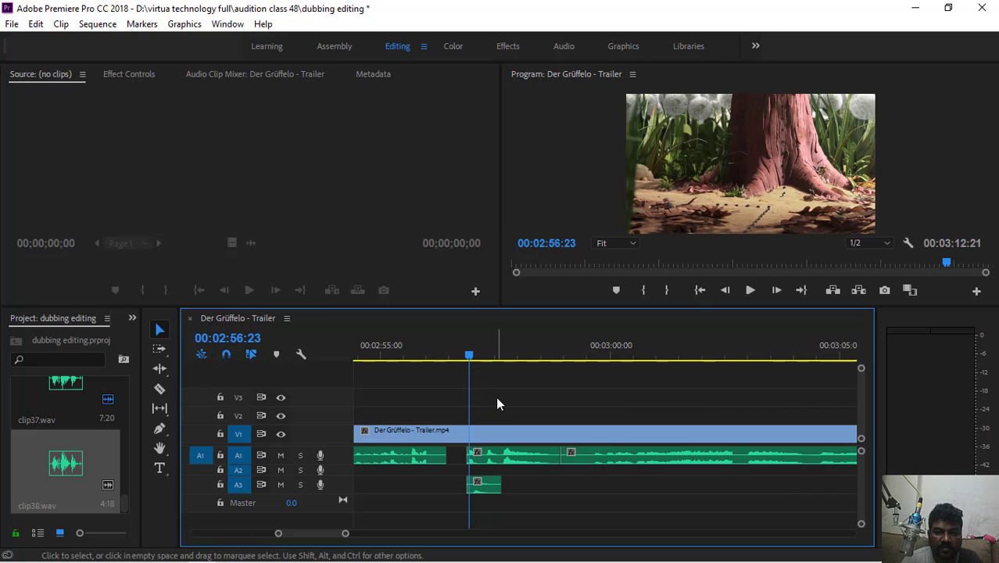
pyautogui.press('space')
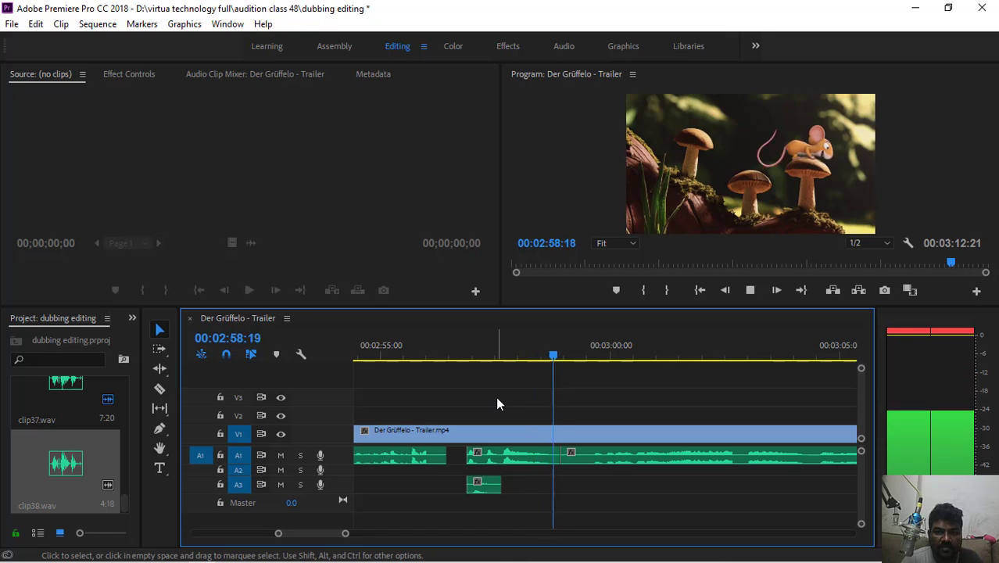
pyautogui.press('space')
# Shift the clip38.wav piece on A3 later to start at about 00:02:57:11 and play that section.
pyautogui.click(482, 489)
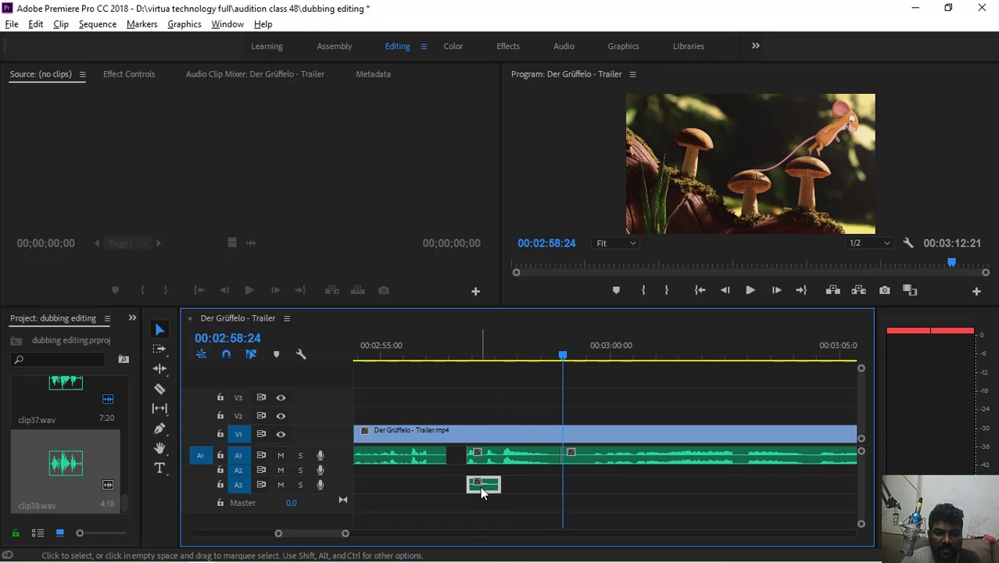
pyautogui.moveTo(482, 491); pyautogui.dragTo(509, 490)
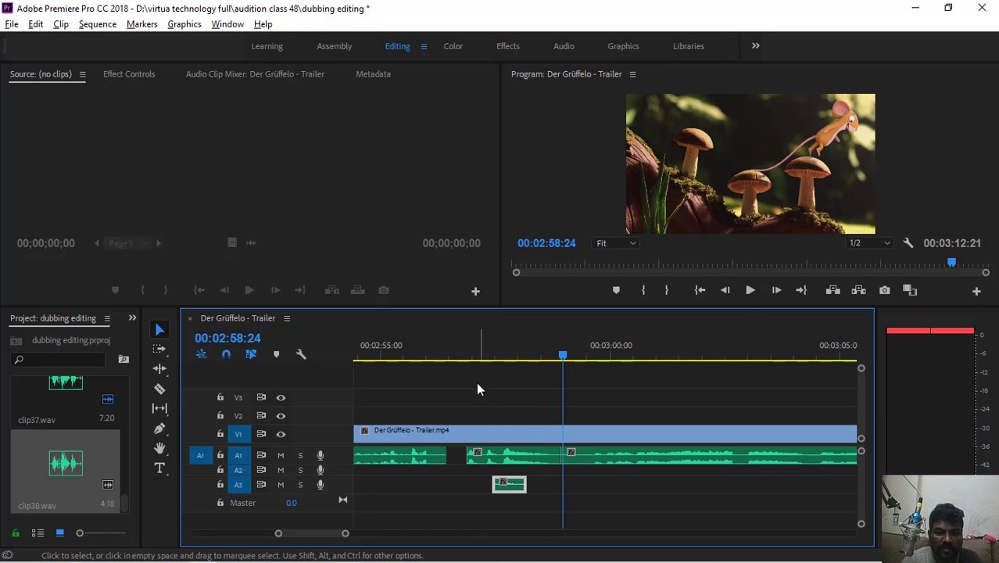
pyautogui.click(468, 356)
pyautogui.press('space')
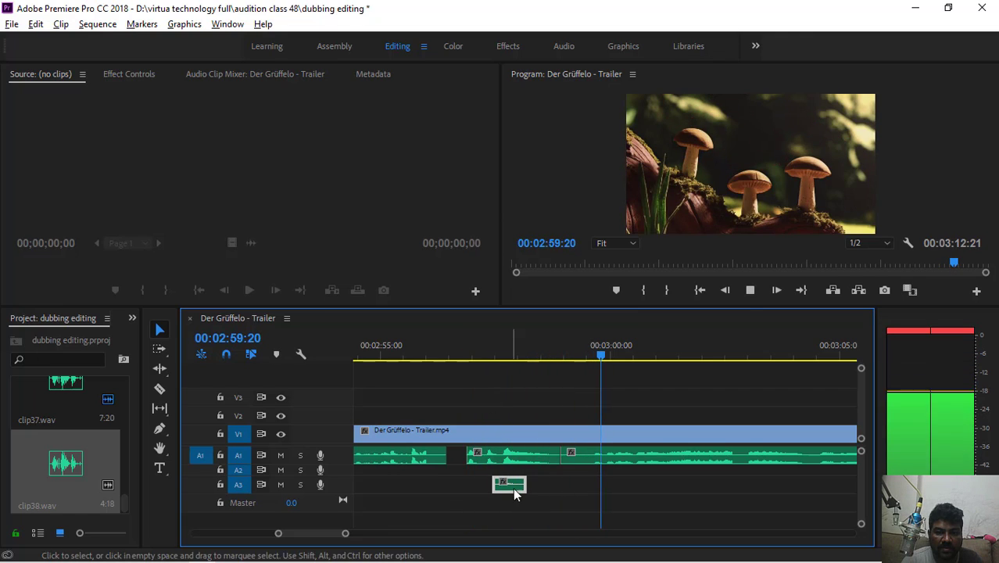
# Nudge the clip38.wav piece slightly later, add a copy directly before it on A3, and play both pieces twice.
pyautogui.moveTo(513, 488)
pyautogui.mouseDown()
pyautogui.moveTo(478, 490)
pyautogui.moveTo(516, 493)
pyautogui.mouseUp()
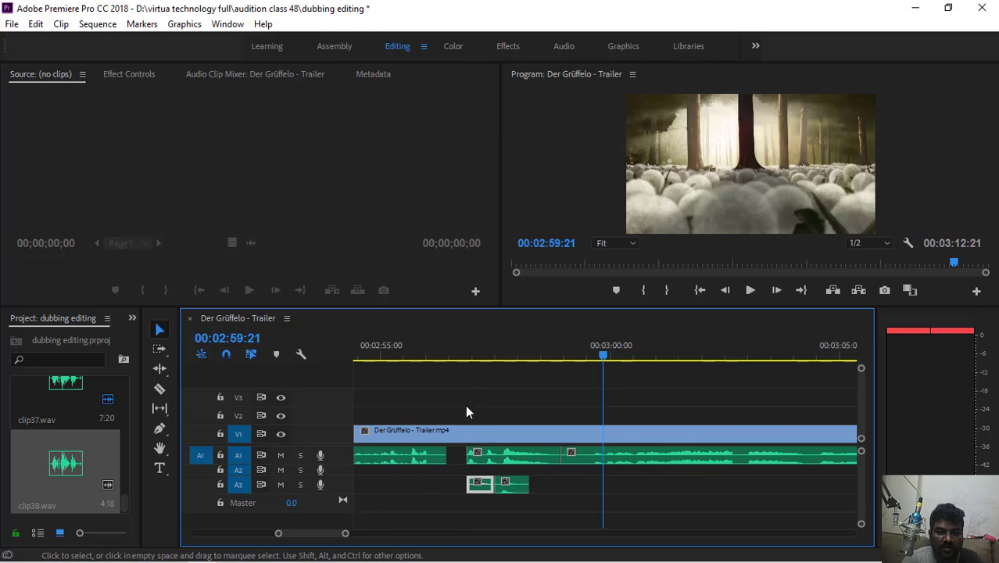
pyautogui.click(467, 356)
pyautogui.press('space')
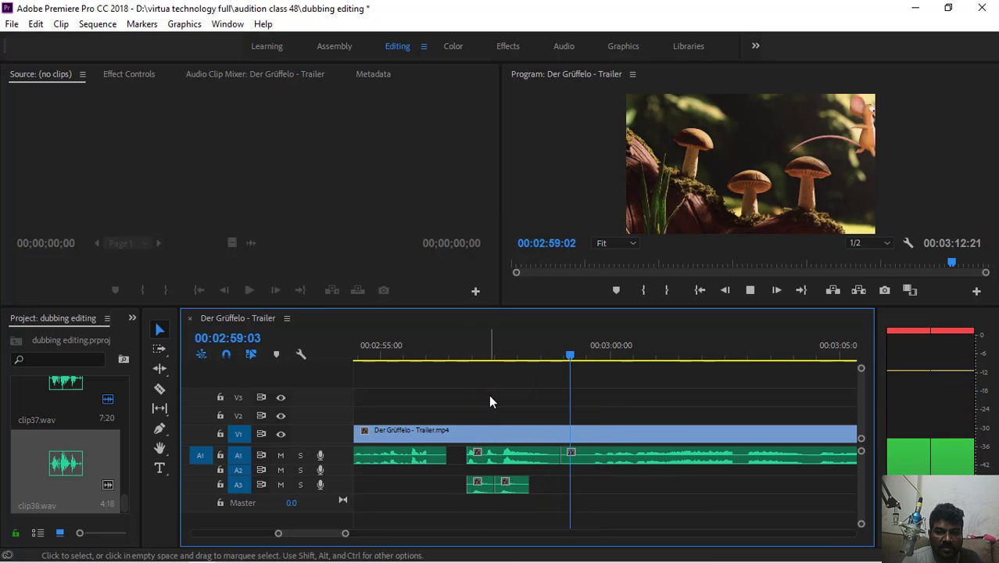
pyautogui.press('space')
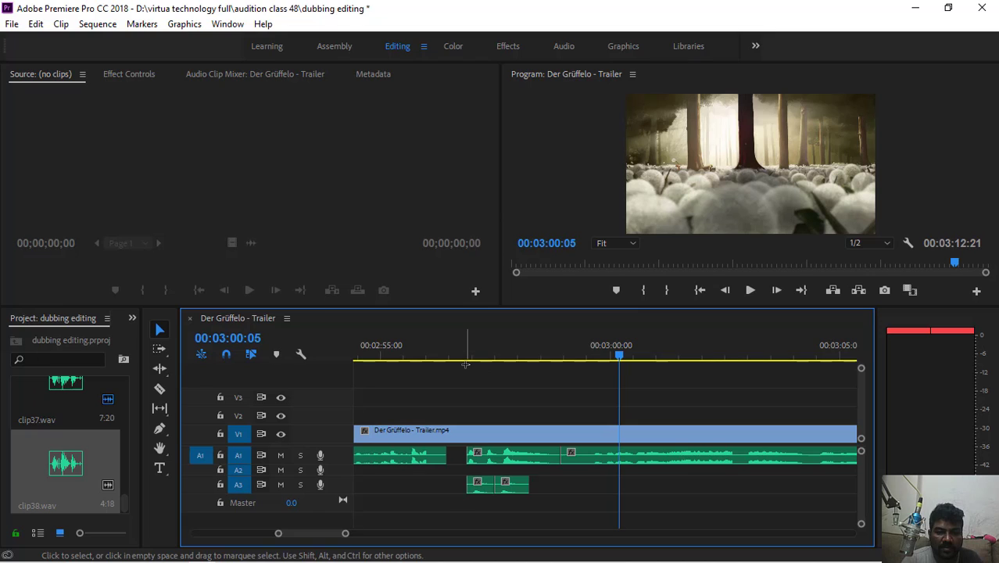
pyautogui.click(462, 356)
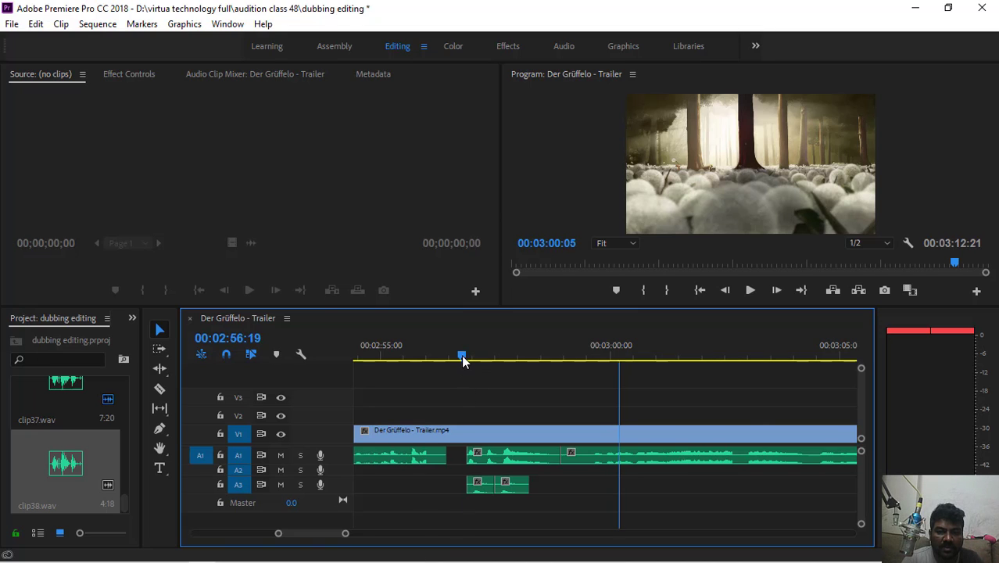
pyautogui.press('space')
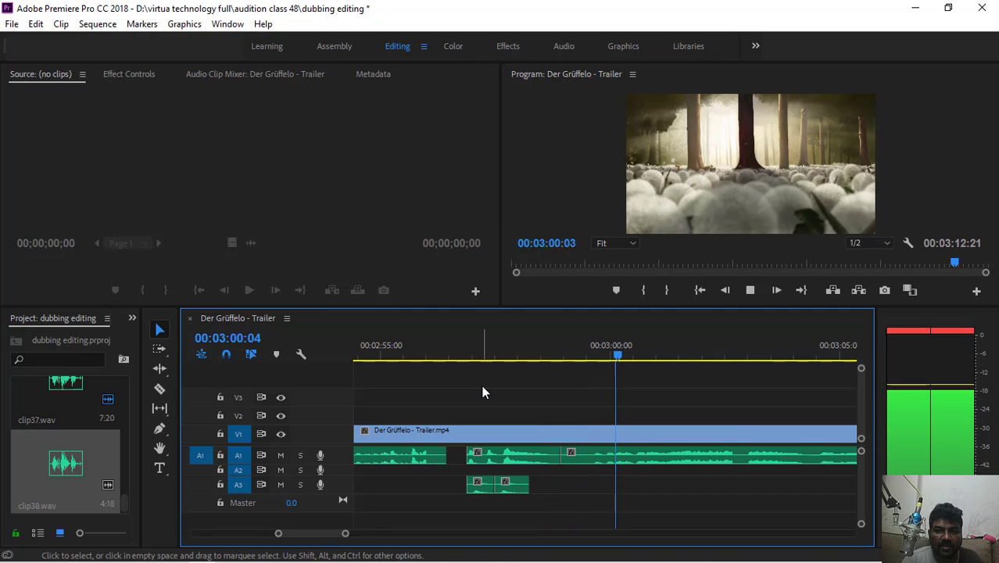
pyautogui.press('space')
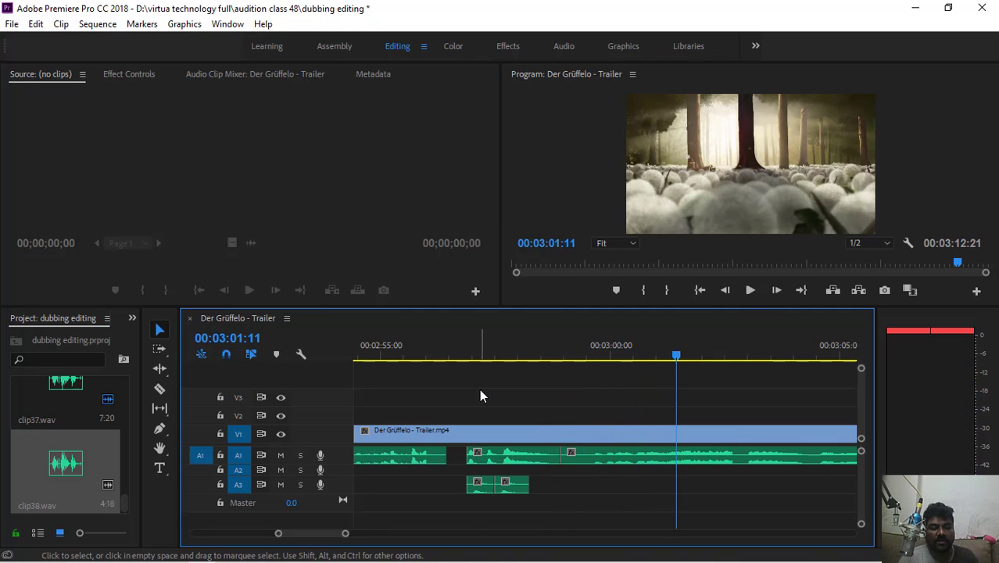
# Switch back to Adobe Audition and the recorded take in Der Grüffelo - Trailer_2.mp4.
pyautogui.moveTo(346, 534); pyautogui.dragTo(450, 538)
pyautogui.moveTo(444, 562)
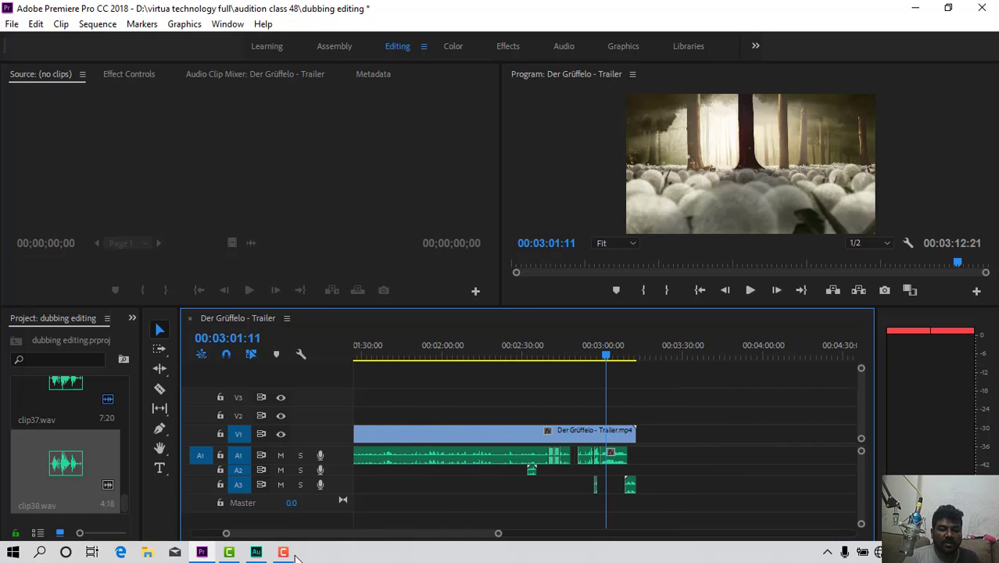
pyautogui.click(256, 552)
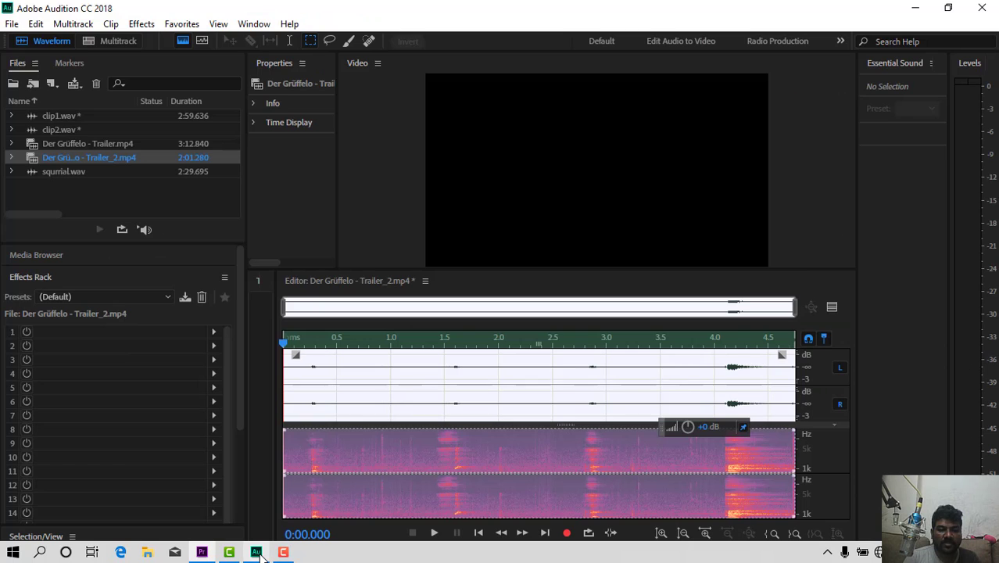